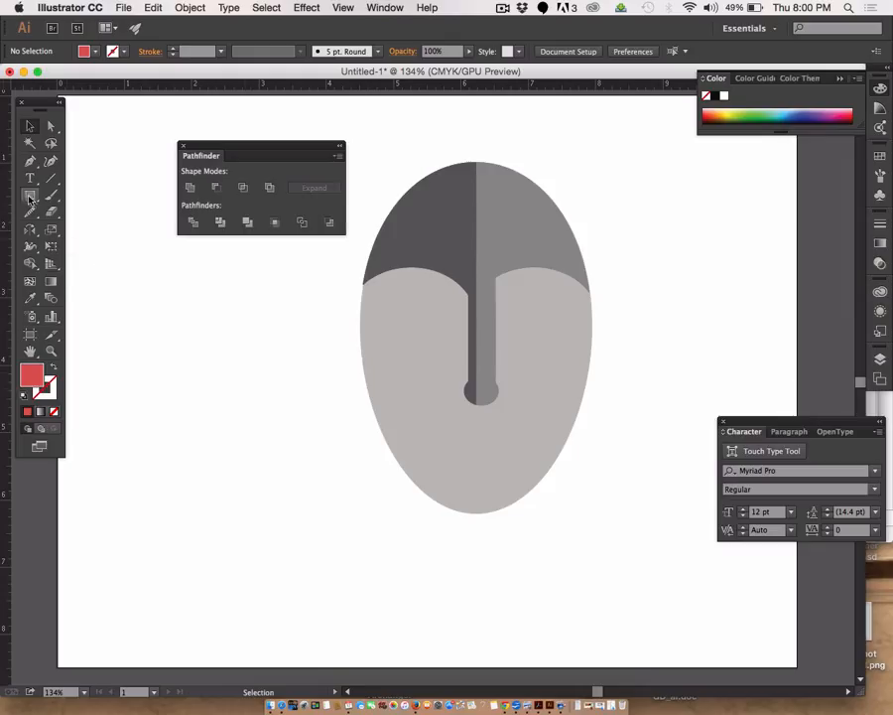
# Step: Draw a rounded square beside the face with the Rounded Rectangle tool as the base for a hand
pyautogui.moveTo(29, 194); pyautogui.dragTo(77, 219)
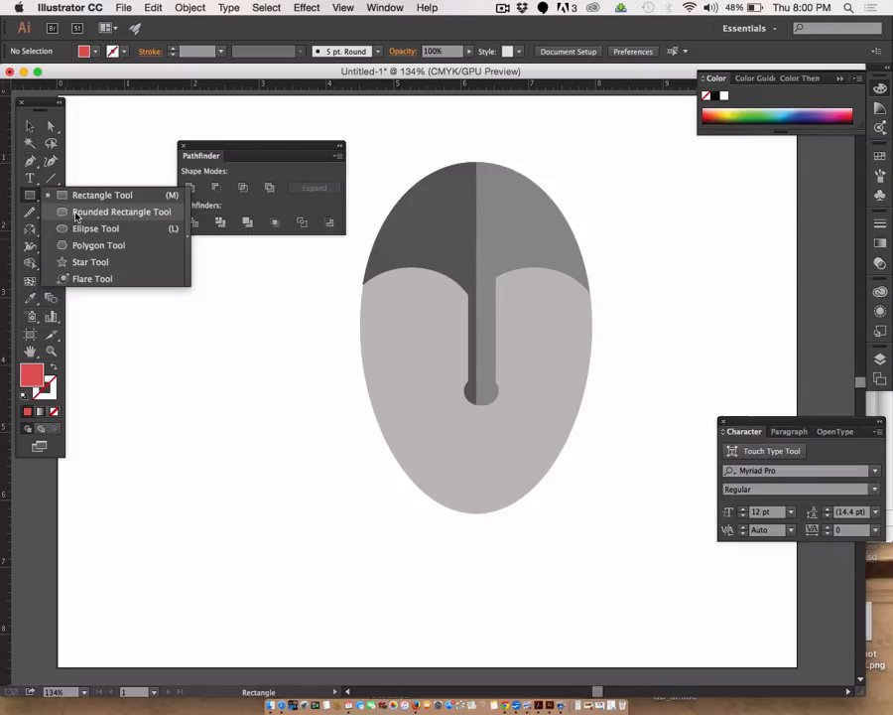
pyautogui.moveTo(77, 216); pyautogui.dragTo(82, 217)
pyautogui.moveTo(83, 216); pyautogui.dragTo(80, 214)
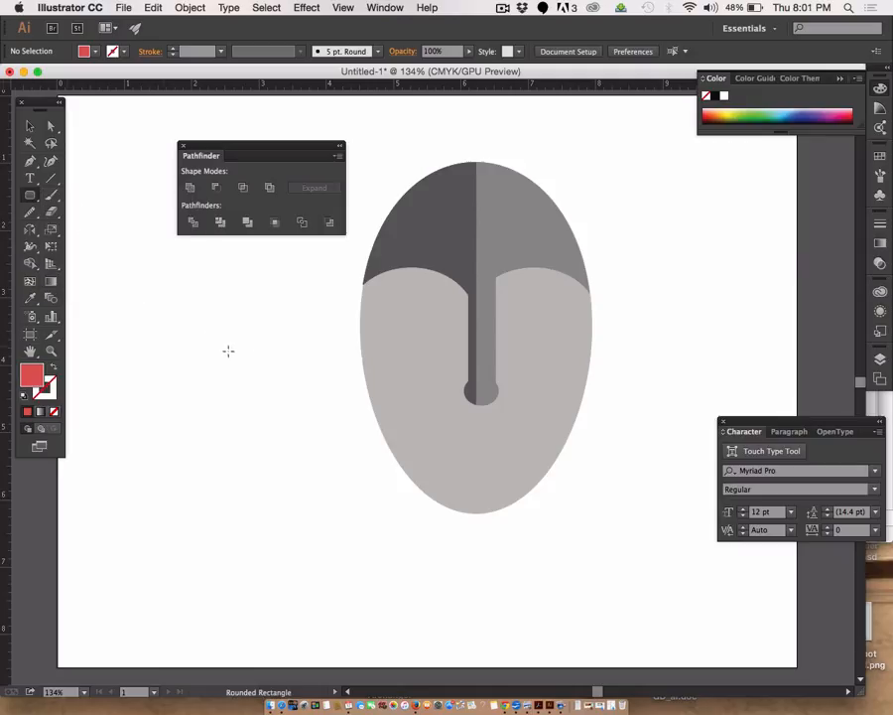
pyautogui.moveTo(227, 347); pyautogui.dragTo(311, 433)
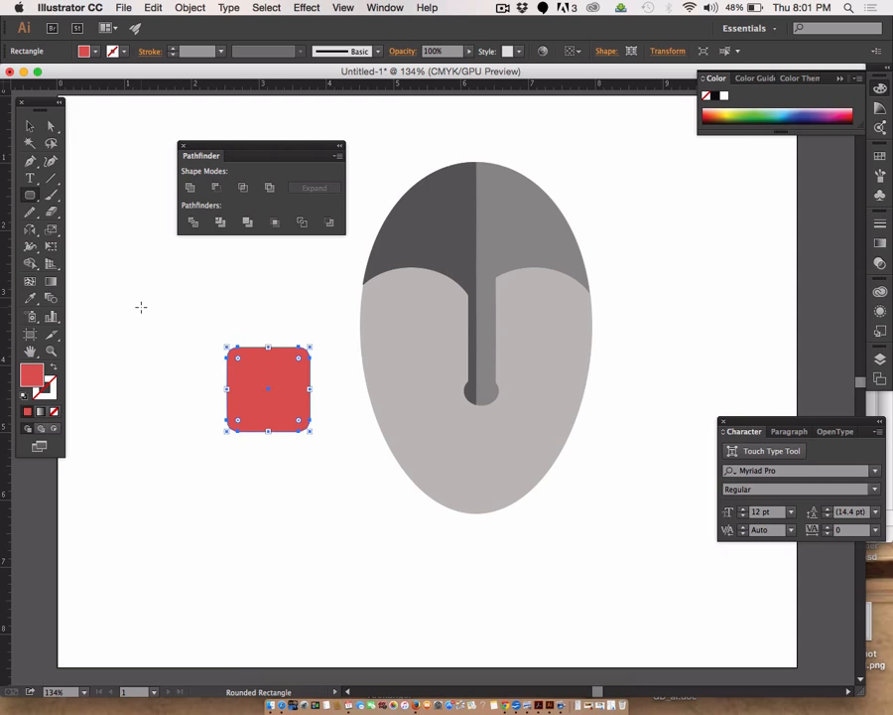
# Step: Fill the rounded square with the mid gray sampled from the lighter half of the forehead using the Eyedropper
pyautogui.press('i')
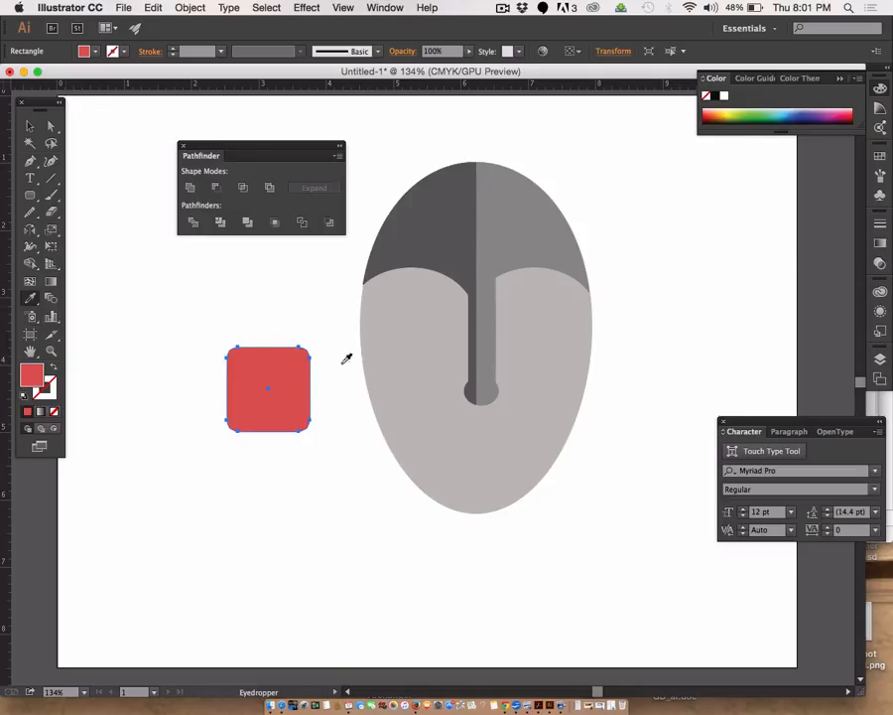
pyautogui.click(420, 336)
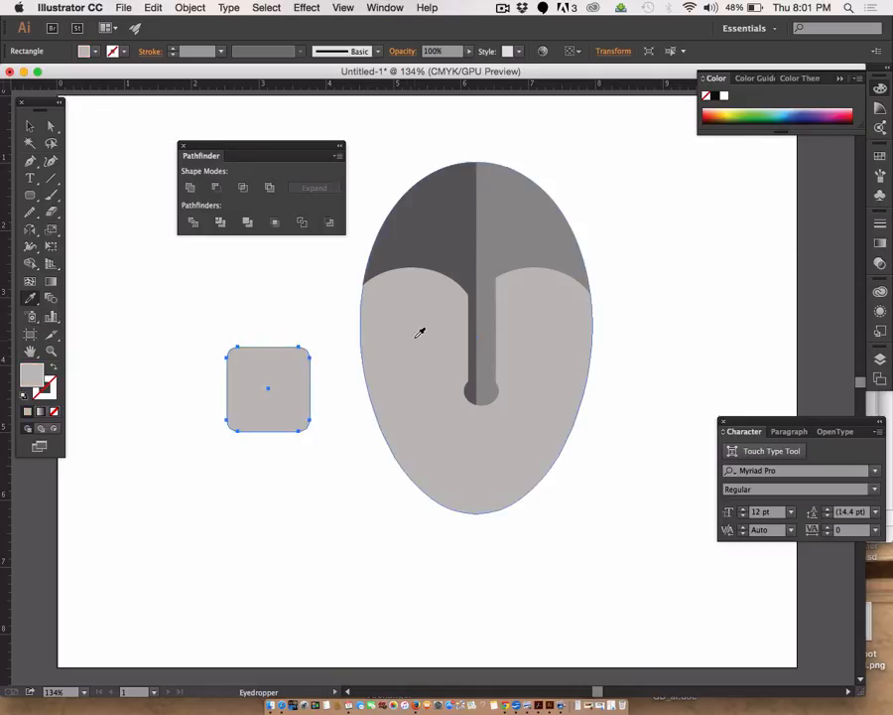
pyautogui.click(437, 208)
pyautogui.click(521, 206)
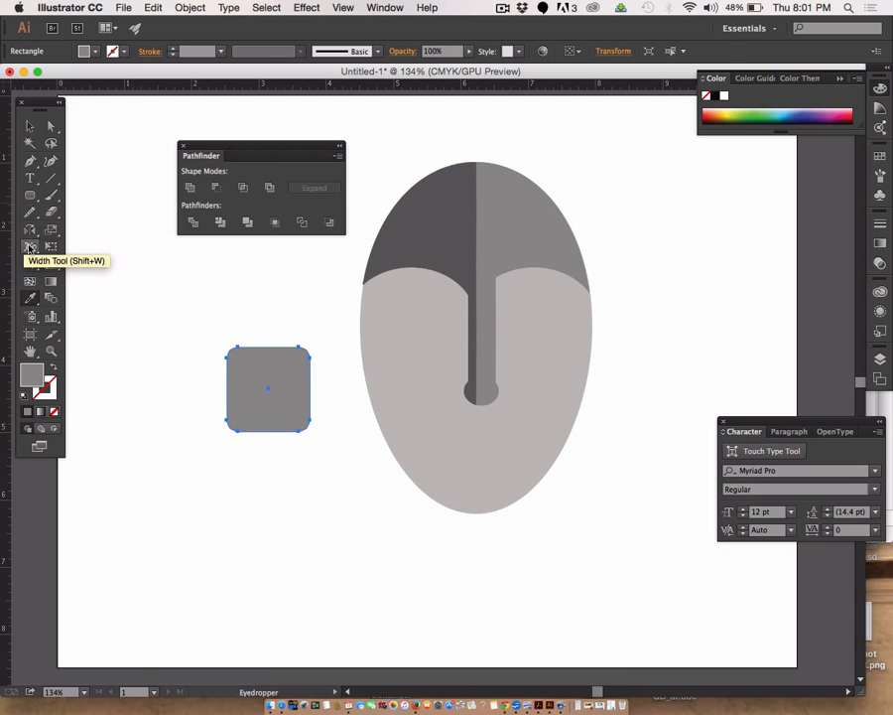
pyautogui.click(30, 198)
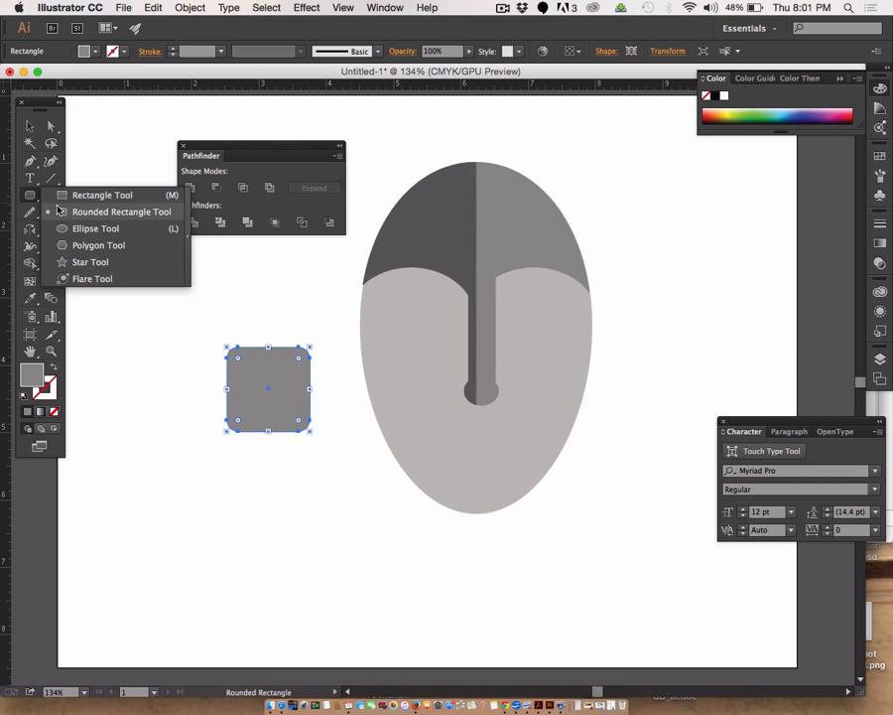
pyautogui.click(94, 212)
pyautogui.moveTo(222, 268); pyautogui.dragTo(247, 366)
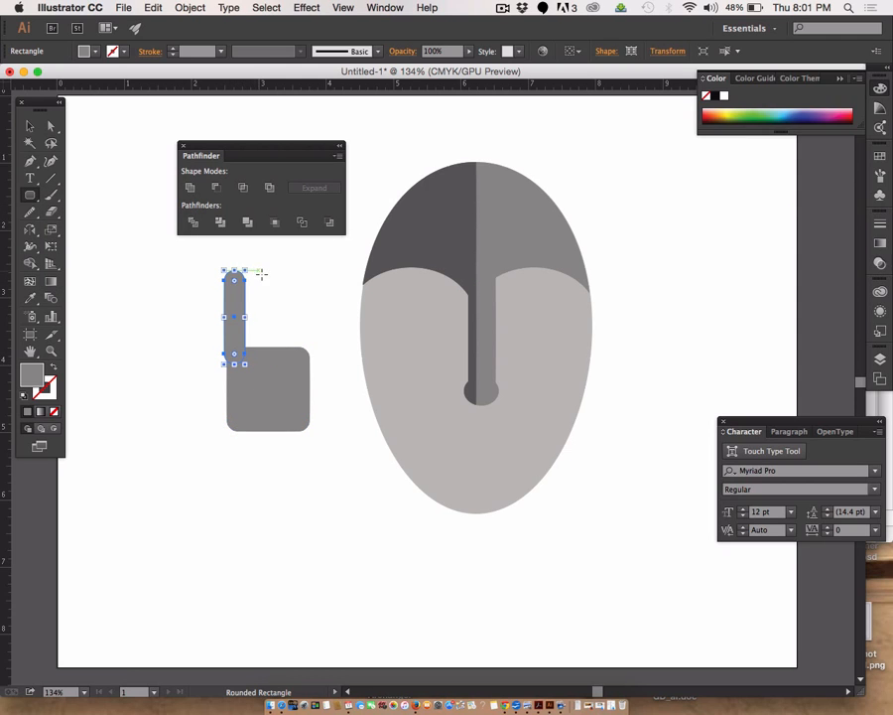
pyautogui.moveTo(253, 257); pyautogui.dragTo(270, 370)
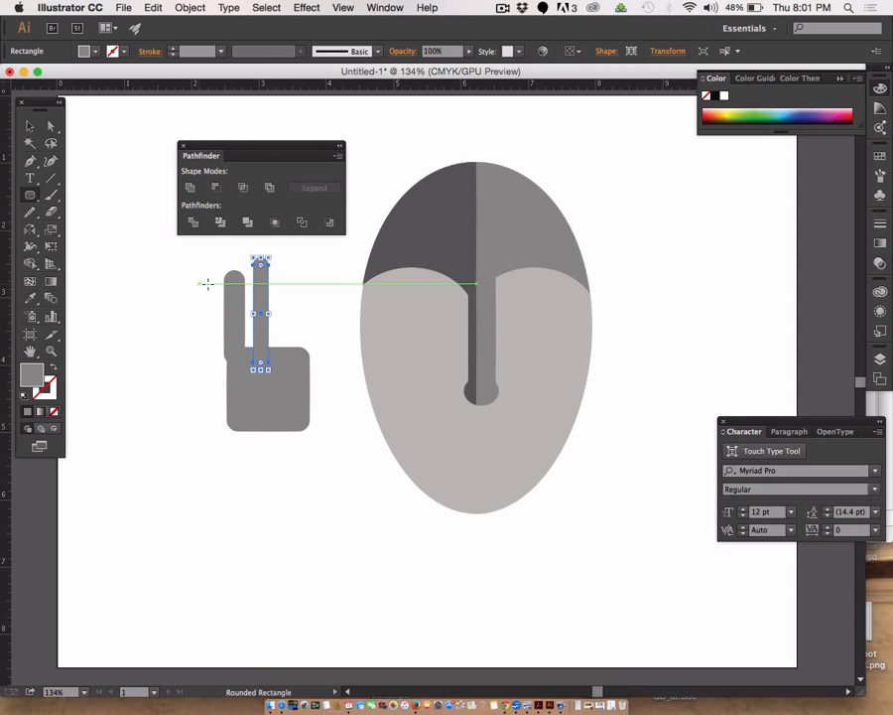
pyautogui.press('Delete')
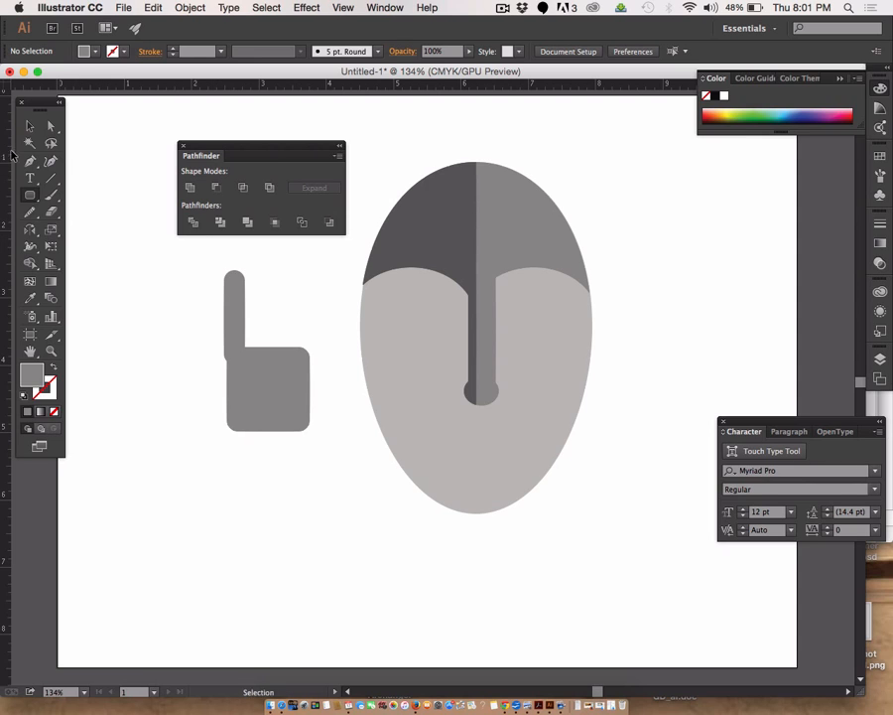
# Step: Move the gray rounded square farther from the face and enlarge it into a slightly taller palm shape
pyautogui.click(26, 136)
pyautogui.click(29, 126)
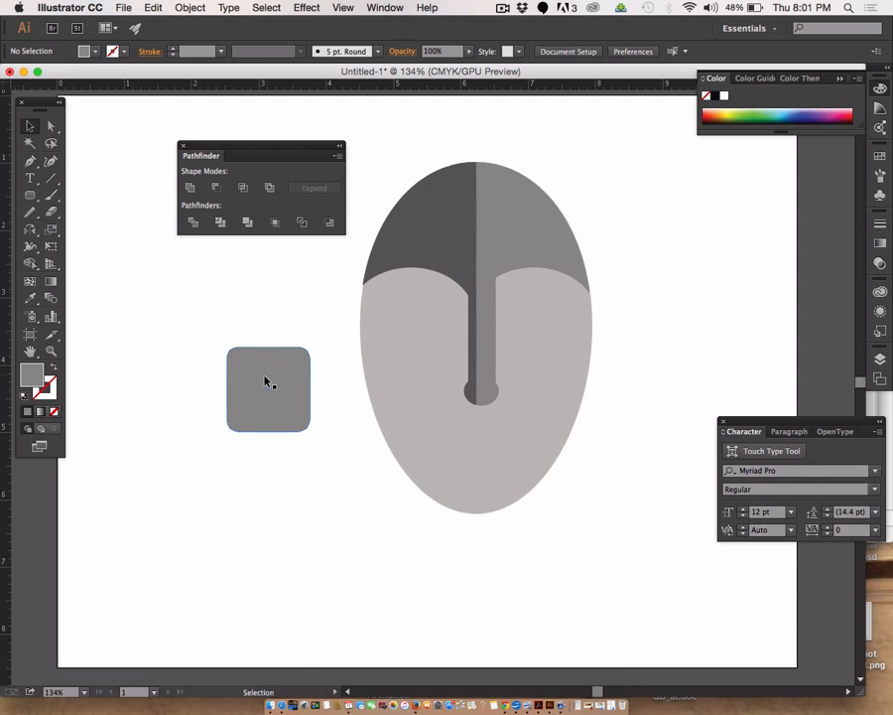
pyautogui.moveTo(269, 380); pyautogui.dragTo(223, 379)
pyautogui.moveTo(264, 432); pyautogui.dragTo(289, 463)
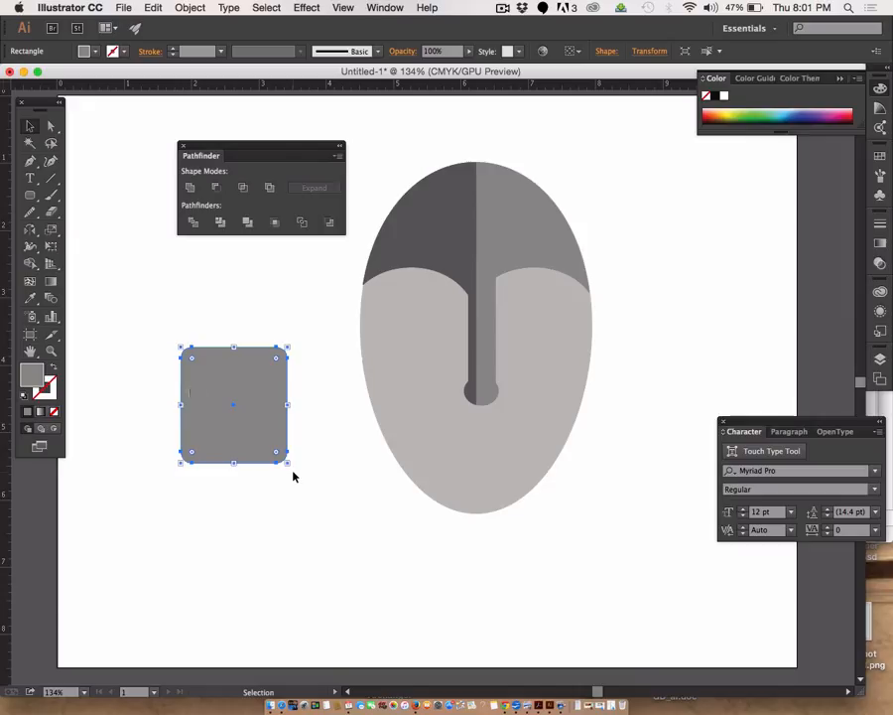
# Step: Draw a long, narrow rounded rectangle rising from the palm's left edge and duplicate it into four evenly spaced fingers
pyautogui.moveTo(31, 194); pyautogui.dragTo(81, 209)
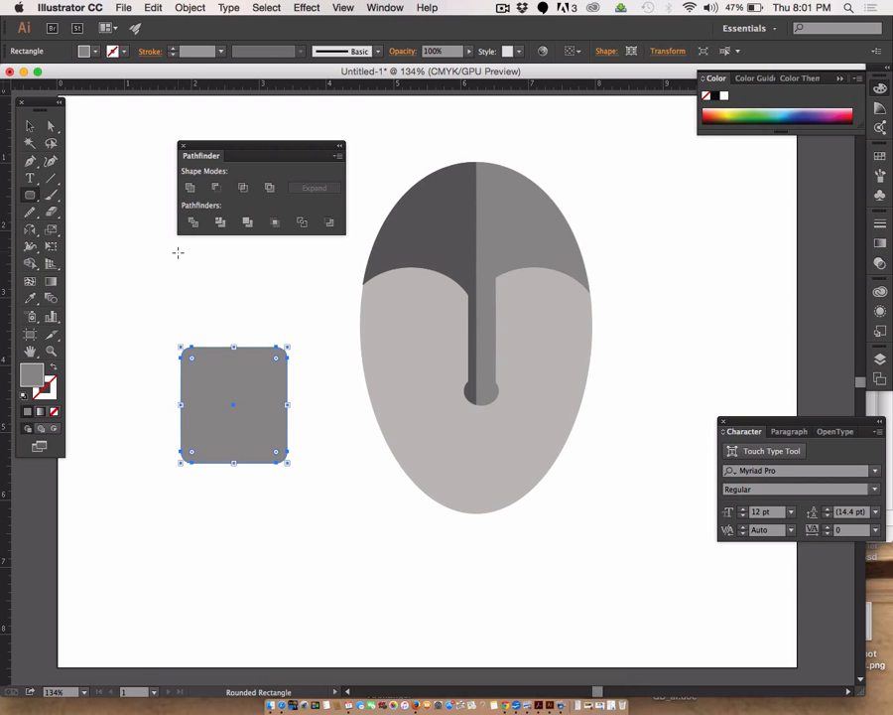
pyautogui.moveTo(178, 252); pyautogui.dragTo(200, 368)
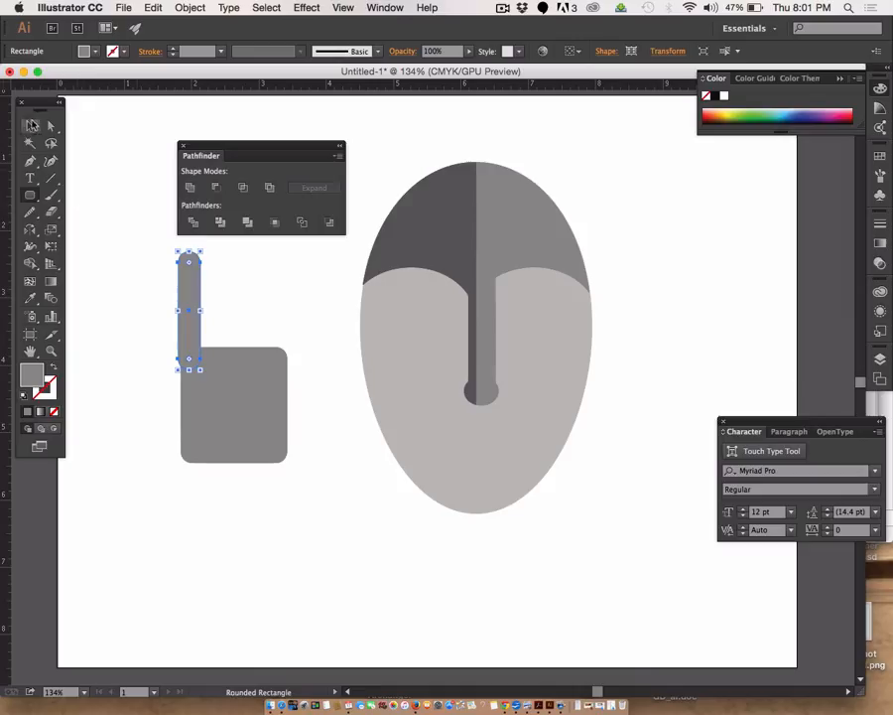
pyautogui.click(30, 124)
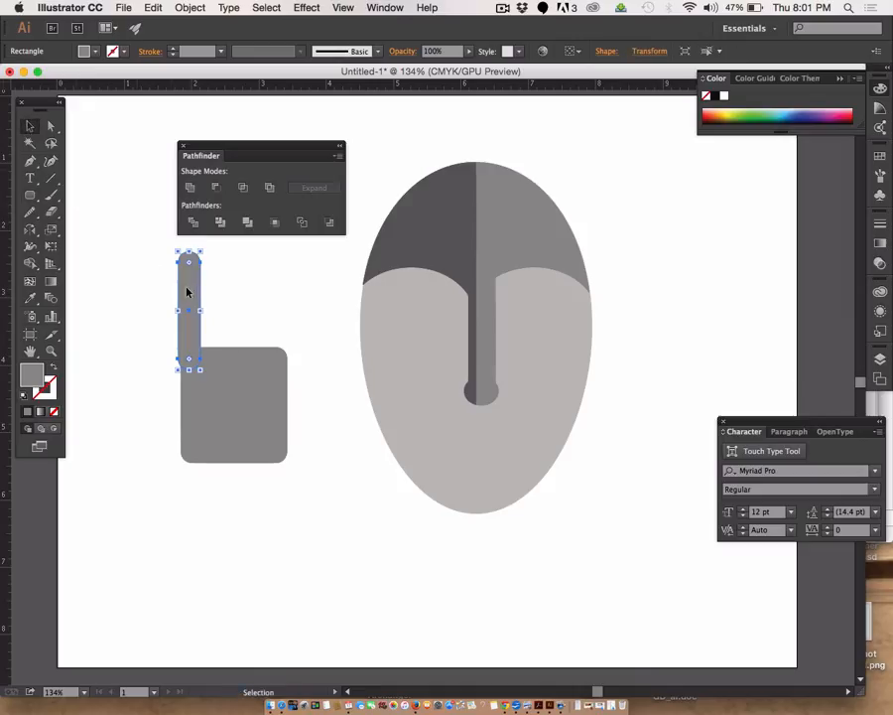
pyautogui.moveTo(186, 290); pyautogui.dragTo(215, 307)
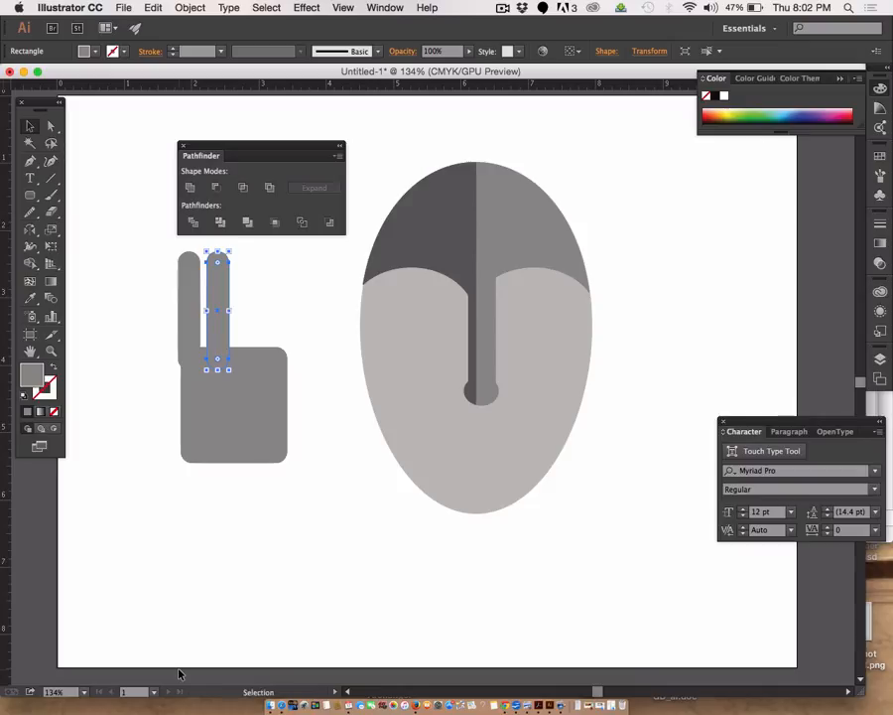
pyautogui.press('super+d')
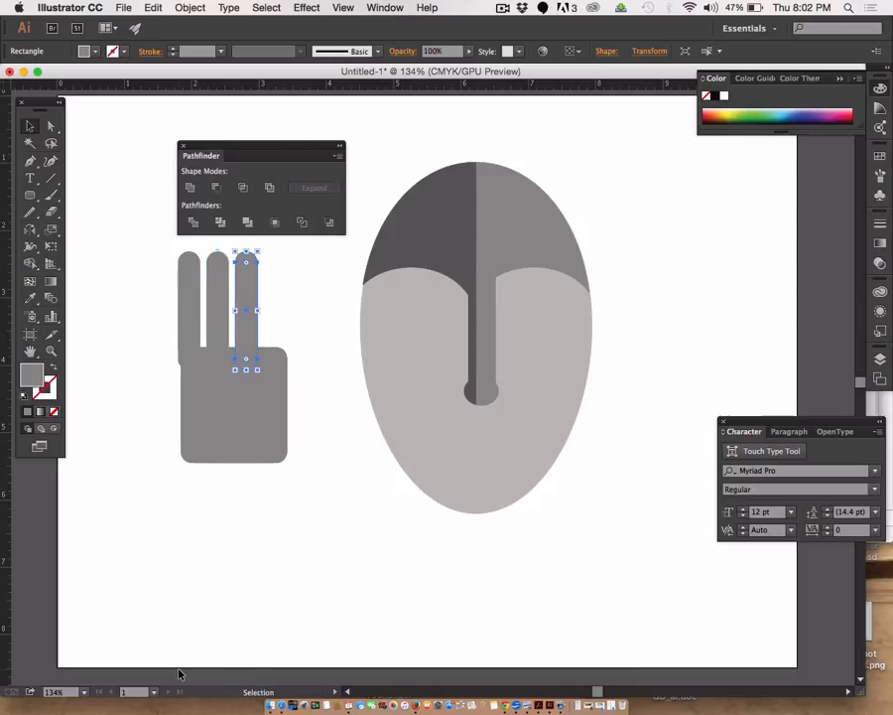
pyautogui.press('super+d')
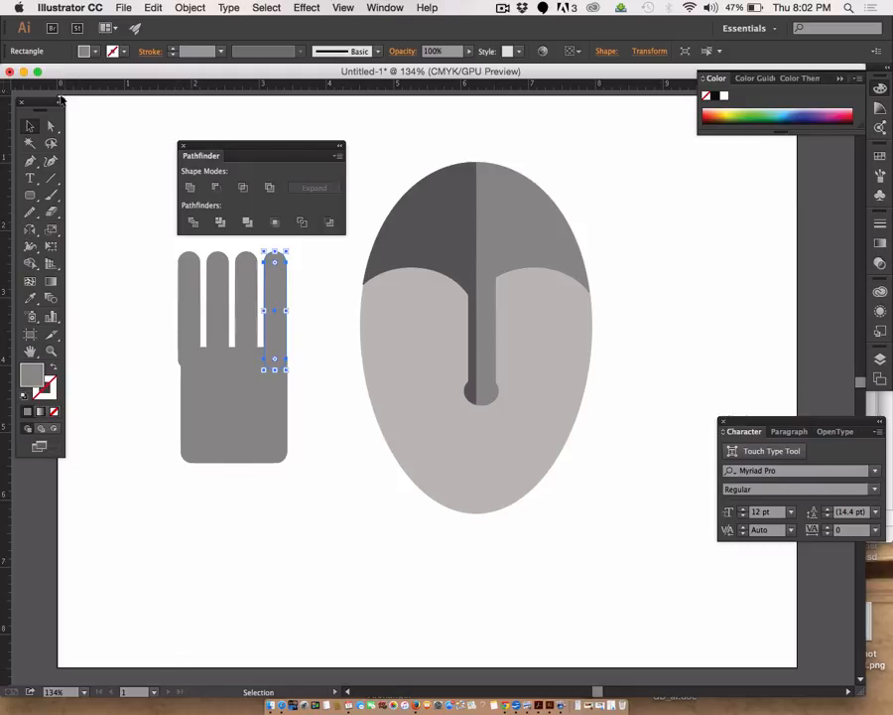
# Step: Nudge the rightmost finger down so it sits lower than its neighbour
pyautogui.press('Down')
pyautogui.press('Down')
pyautogui.press('Down')
pyautogui.press('Down')
pyautogui.press('Down')
pyautogui.press('Down')
pyautogui.press('Down')
pyautogui.press('Down')
pyautogui.press('Down')
pyautogui.press('Down')
pyautogui.press('Down')
pyautogui.press('Down')
pyautogui.press('Down')
pyautogui.press('Down')
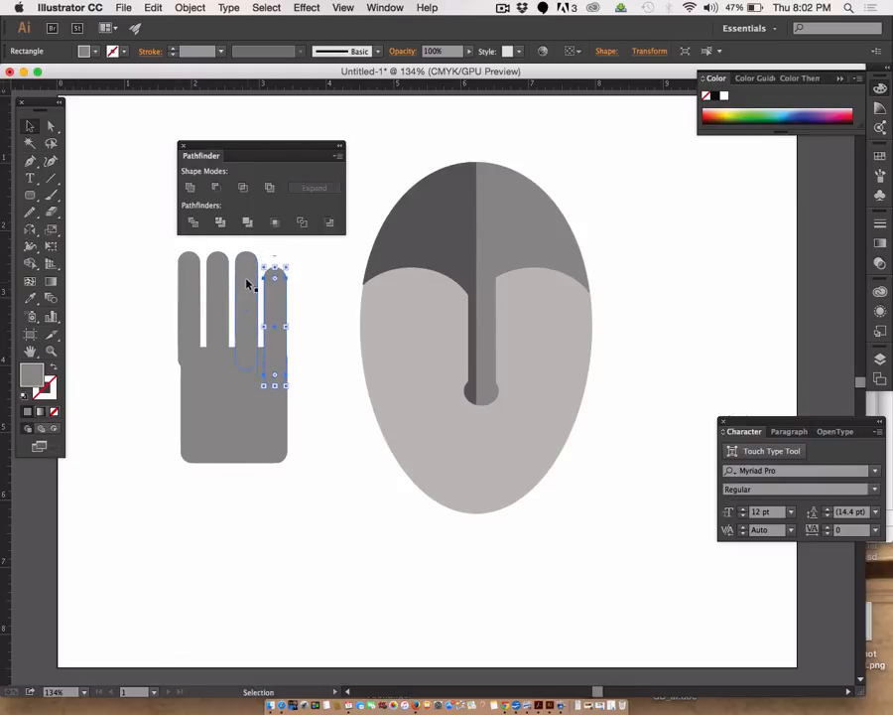
# Step: Nudge the two leftmost fingers down together so they sit slightly below the rightmost finger's tip
pyautogui.moveTo(166, 258); pyautogui.dragTo(224, 295)
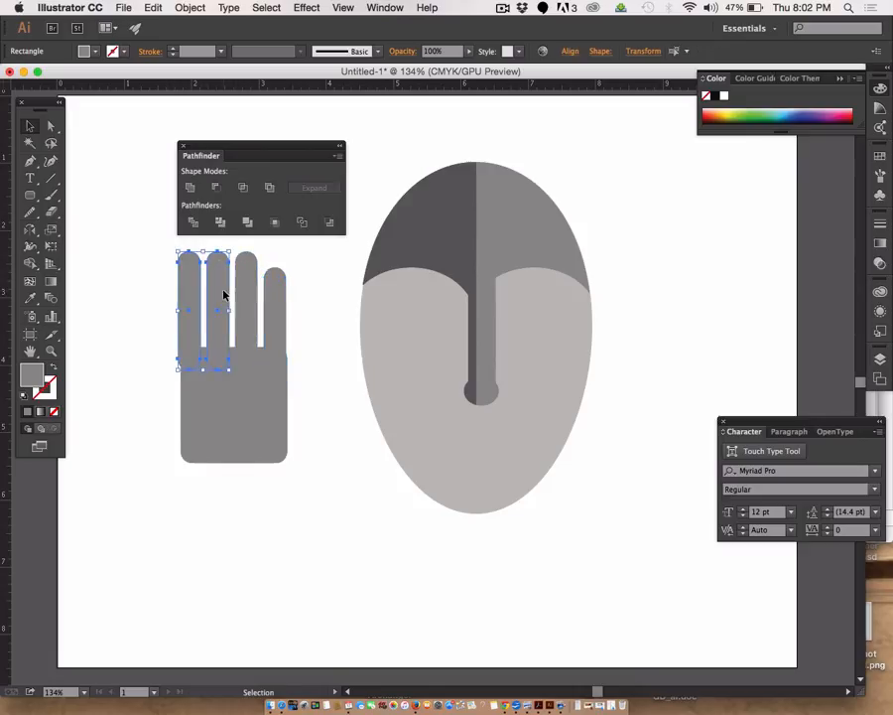
pyautogui.press('Down')
pyautogui.press('Down')
pyautogui.press('Down')
pyautogui.press('Down')
pyautogui.press('Down')
pyautogui.press('Down')
pyautogui.press('Down')
pyautogui.press('Down')
pyautogui.press('Down')
pyautogui.press('Down')
pyautogui.press('Down')
pyautogui.press('Down')
pyautogui.press('Down')
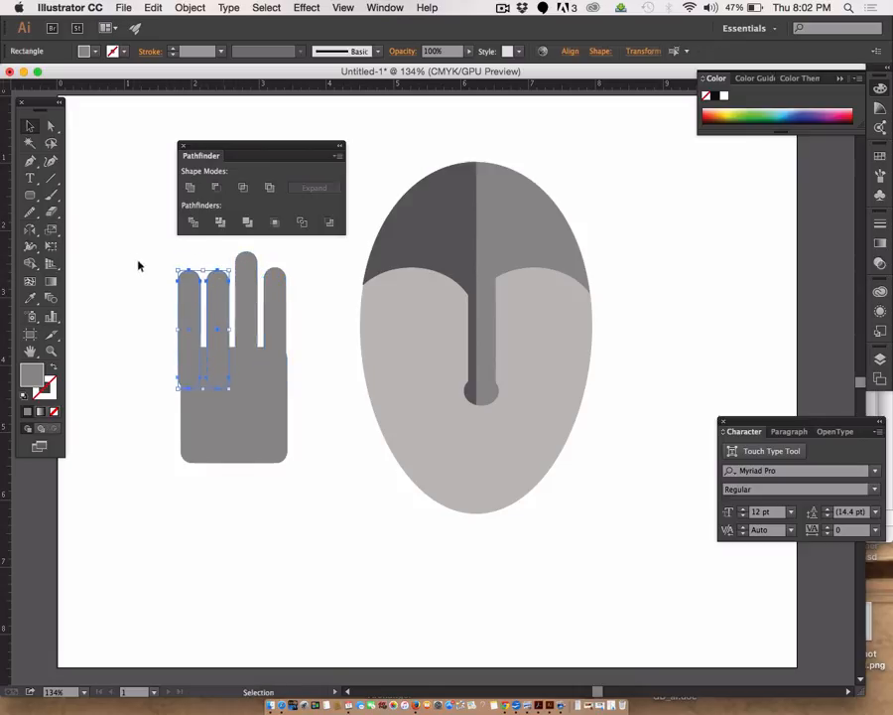
pyautogui.click(139, 266)
# Step: Nudge the leftmost finger farther down to form the shortest, little finger
pyautogui.click(190, 308)
pyautogui.press('Down')
pyautogui.press('Down')
pyautogui.press('Down')
pyautogui.press('Down')
pyautogui.press('Down')
pyautogui.press('Down')
pyautogui.press('Down')
pyautogui.press('Down')
pyautogui.press('Down')
pyautogui.press('Down')
pyautogui.press('Down')
pyautogui.press('Down')
pyautogui.press('Down')
pyautogui.press('Down')
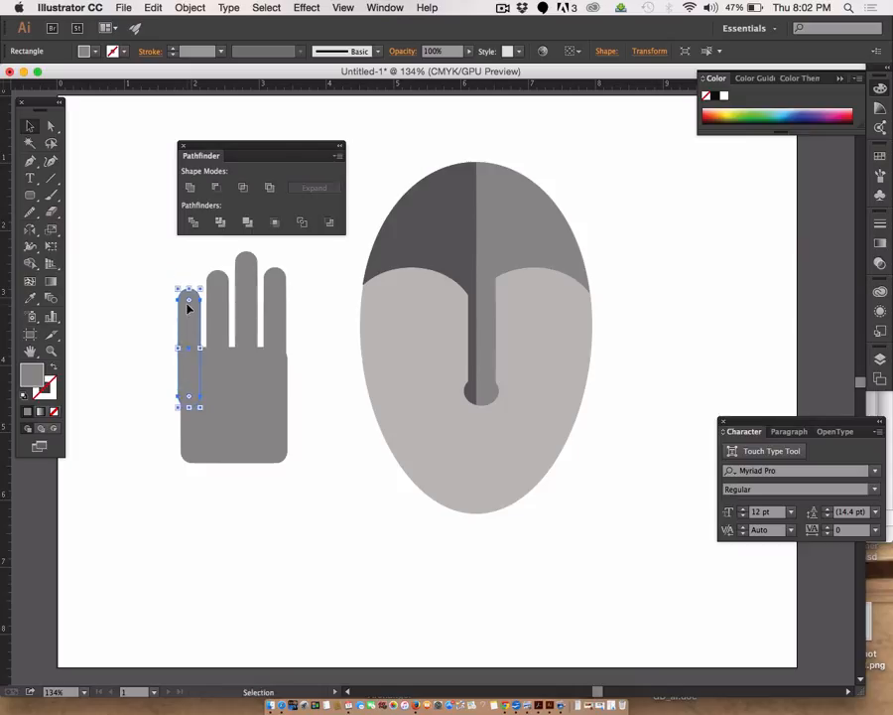
pyautogui.click(127, 285)
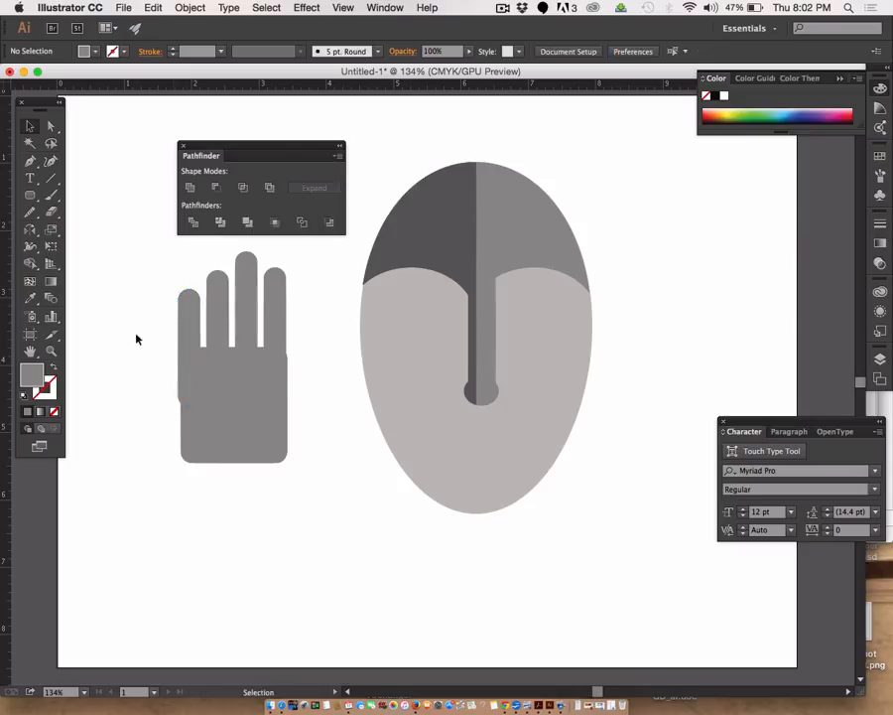
# Step: Widen the palm flush with the little finger's outer edge and shorten it slightly from its lower edge
pyautogui.click(234, 451)
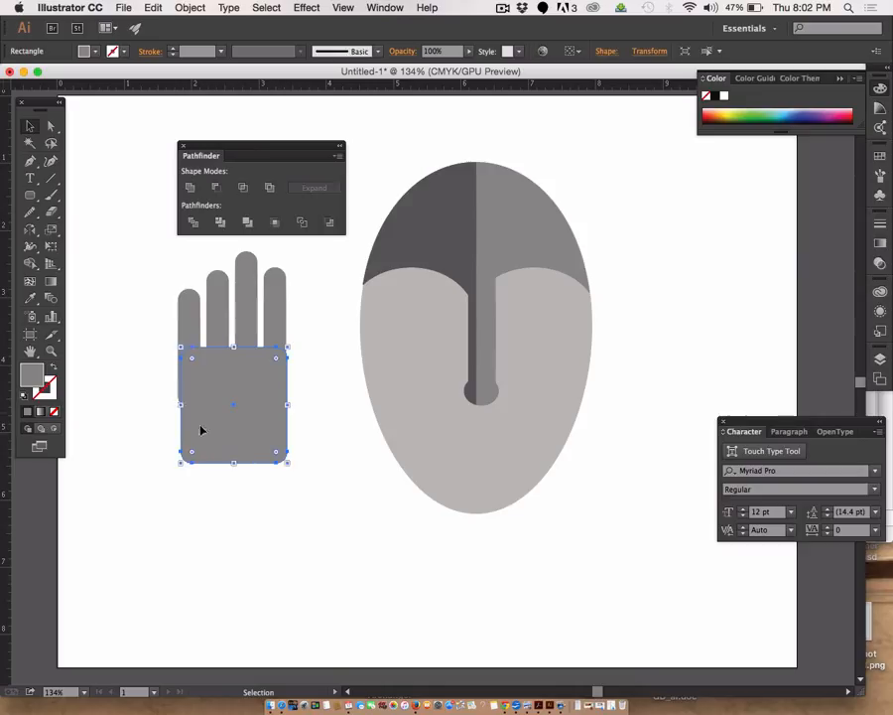
pyautogui.moveTo(182, 407); pyautogui.dragTo(178, 405)
pyautogui.click(318, 430)
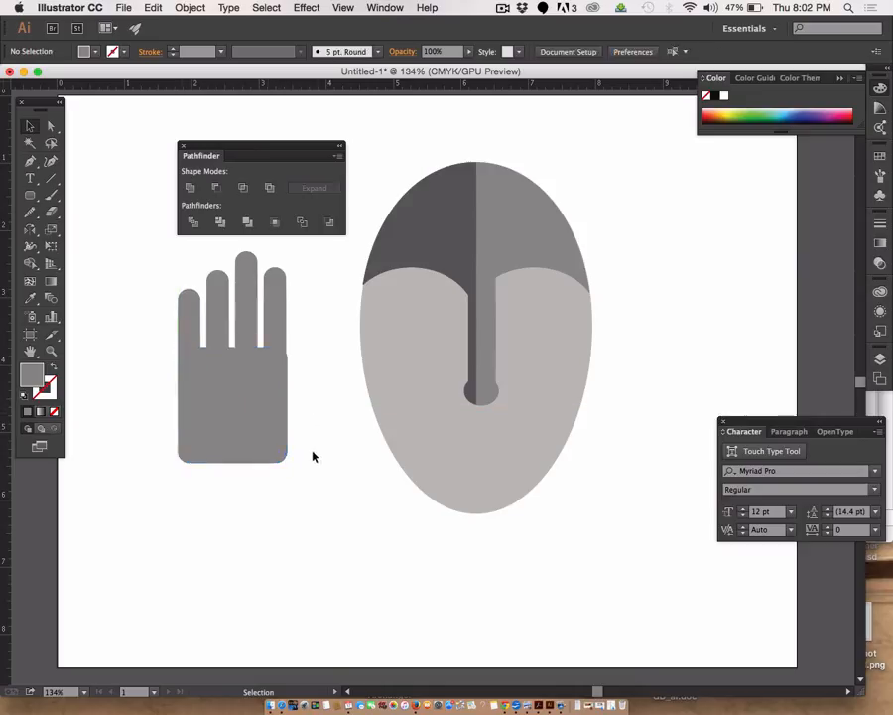
pyautogui.click(253, 433)
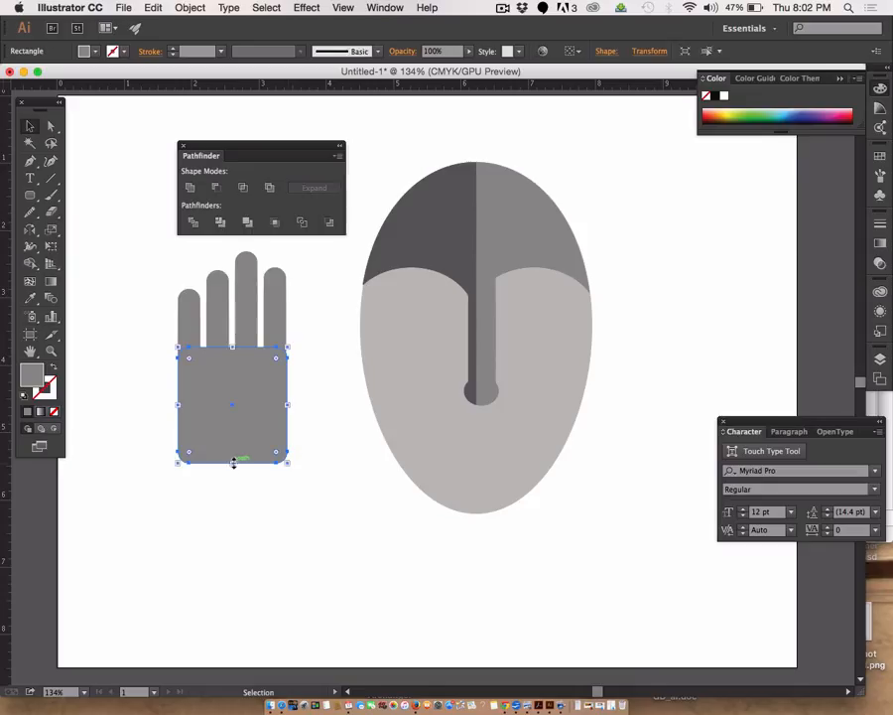
pyautogui.moveTo(233, 462); pyautogui.dragTo(233, 451)
pyautogui.click(300, 501)
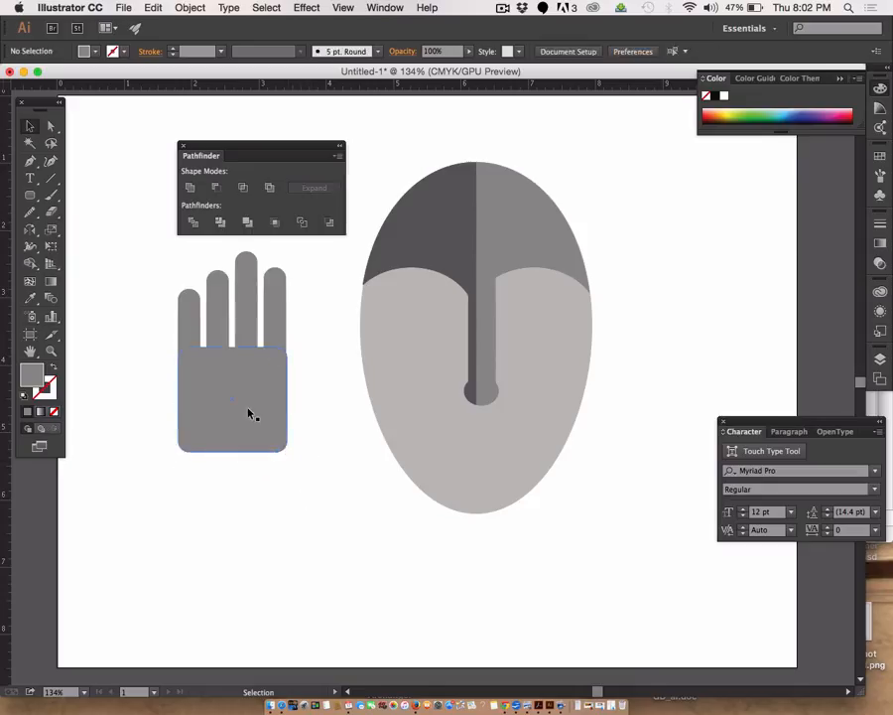
# Step: Combine the palm and all four fingers into a single shape with the Pathfinder Merge operation
pyautogui.click(249, 415)
pyautogui.click(144, 317)
pyautogui.moveTo(144, 314); pyautogui.dragTo(297, 459)
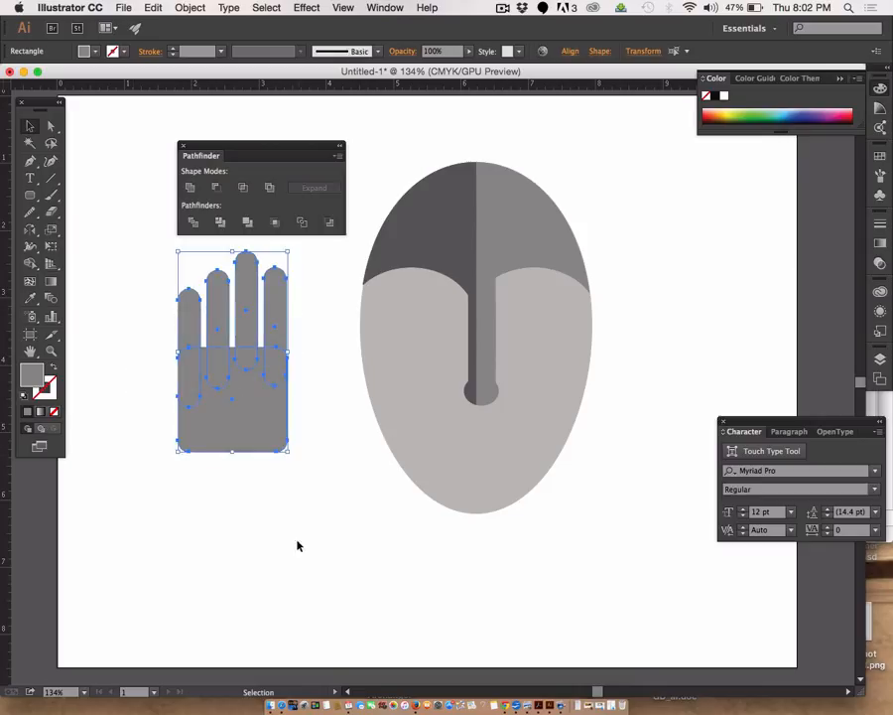
pyautogui.click(247, 223)
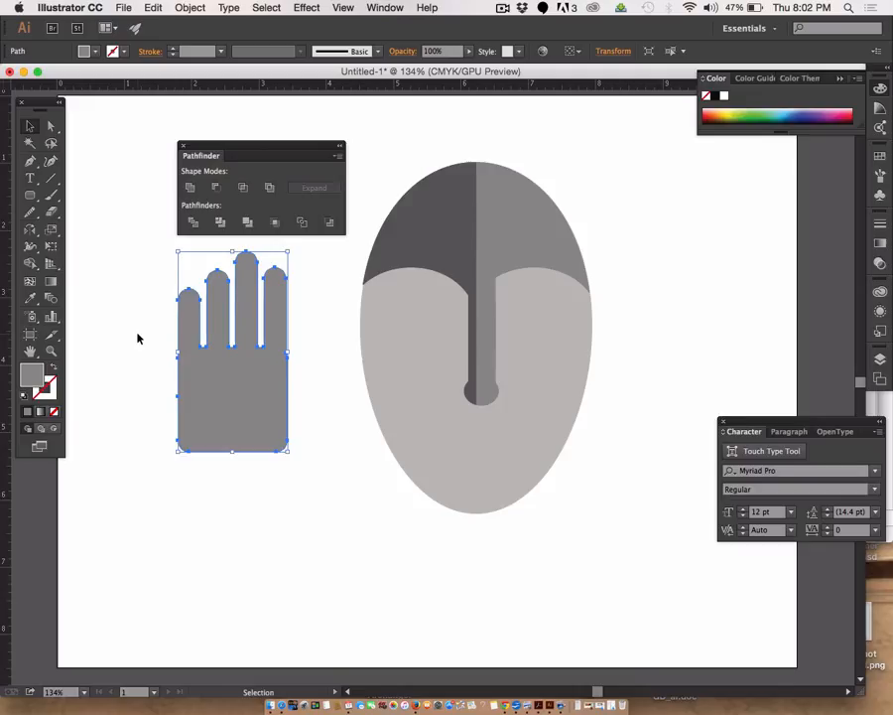
# Step: Draw another rounded rectangle and set it diagonally across the palm's lower right corner as the thumb base
pyautogui.moveTo(30, 194); pyautogui.dragTo(109, 211)
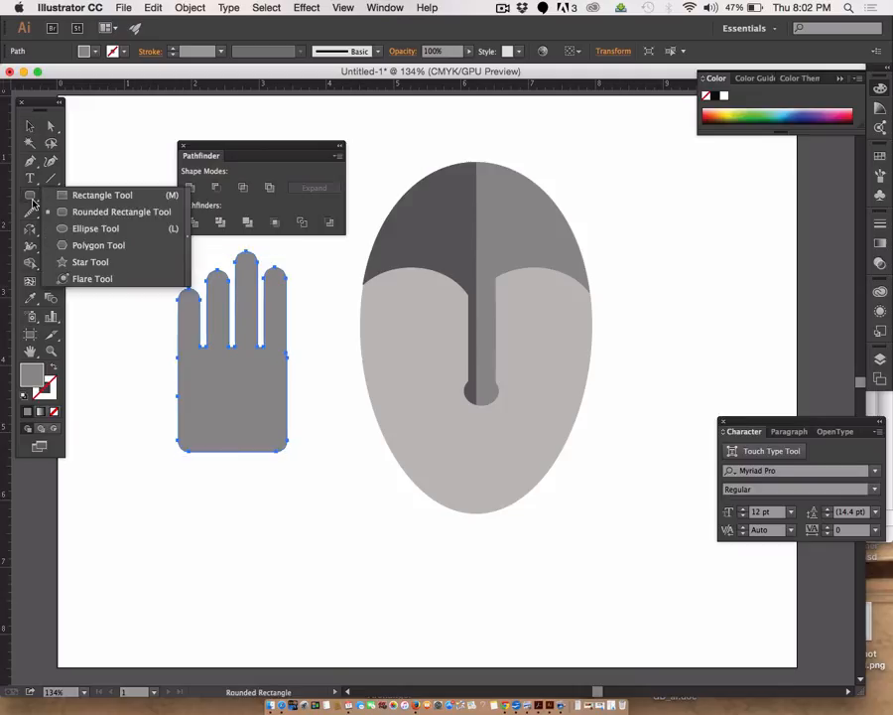
pyautogui.moveTo(195, 508); pyautogui.dragTo(293, 413)
pyautogui.press('v')
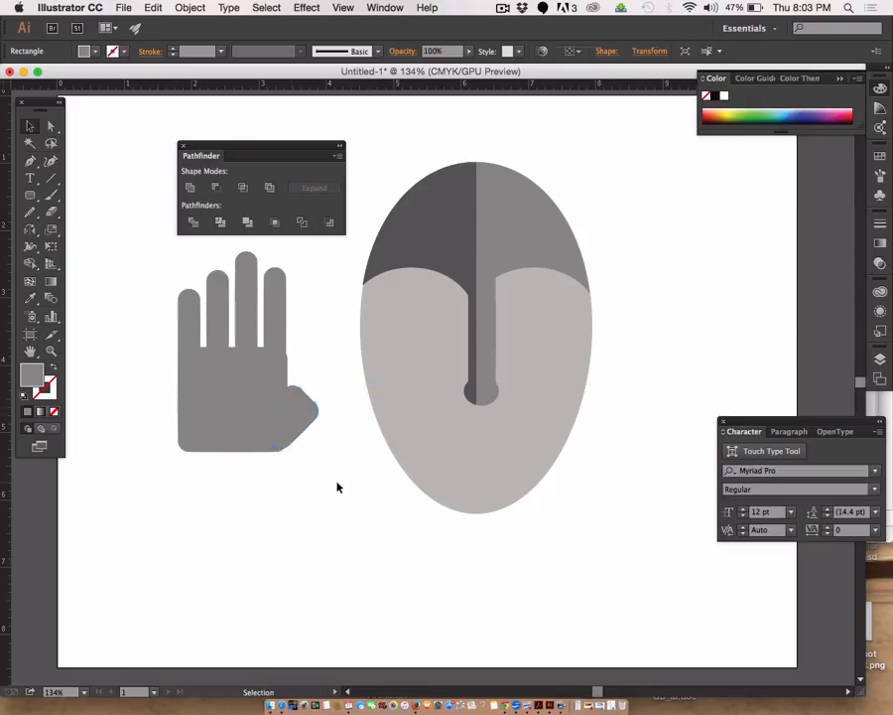
pyautogui.click(340, 484)
# Step: Draw a small upright rounded rectangle about as wide as a finger above the thumb base for the thumb tip
pyautogui.scroll(1, 191, 316)
pyautogui.hscroll(-1, 191, 316)
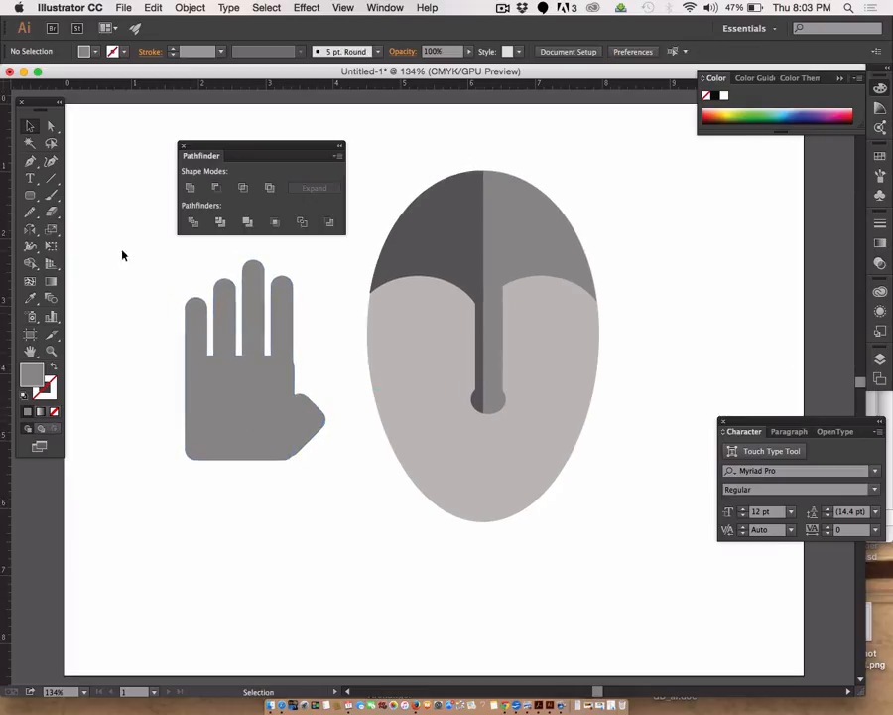
pyautogui.click(30, 195)
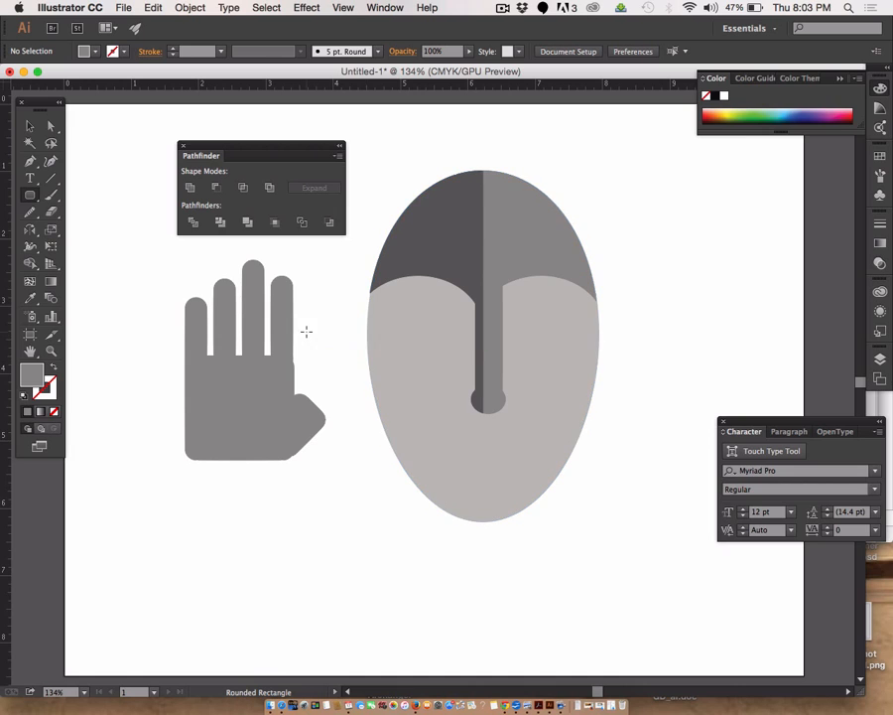
pyautogui.moveTo(305, 330); pyautogui.dragTo(331, 370)
pyautogui.click(30, 126)
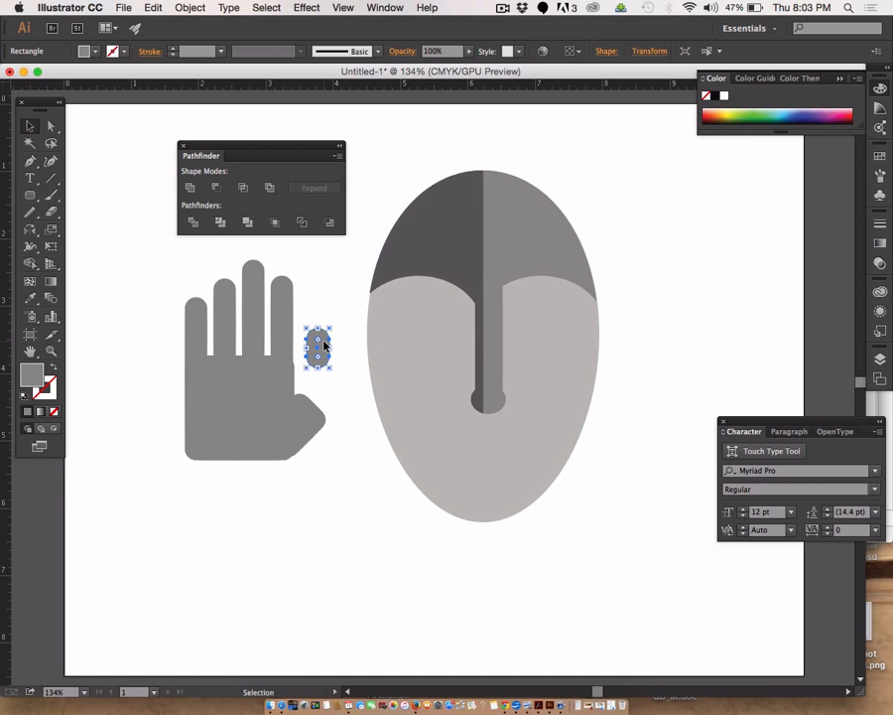
# Step: Duplicate the small rounded rectangle straight down so the copy overlaps the original's lower end and the thumb base
pyautogui.moveTo(323, 344); pyautogui.dragTo(321, 379)
pyautogui.press('super+z')
pyautogui.moveTo(318, 346); pyautogui.dragTo(315, 378)
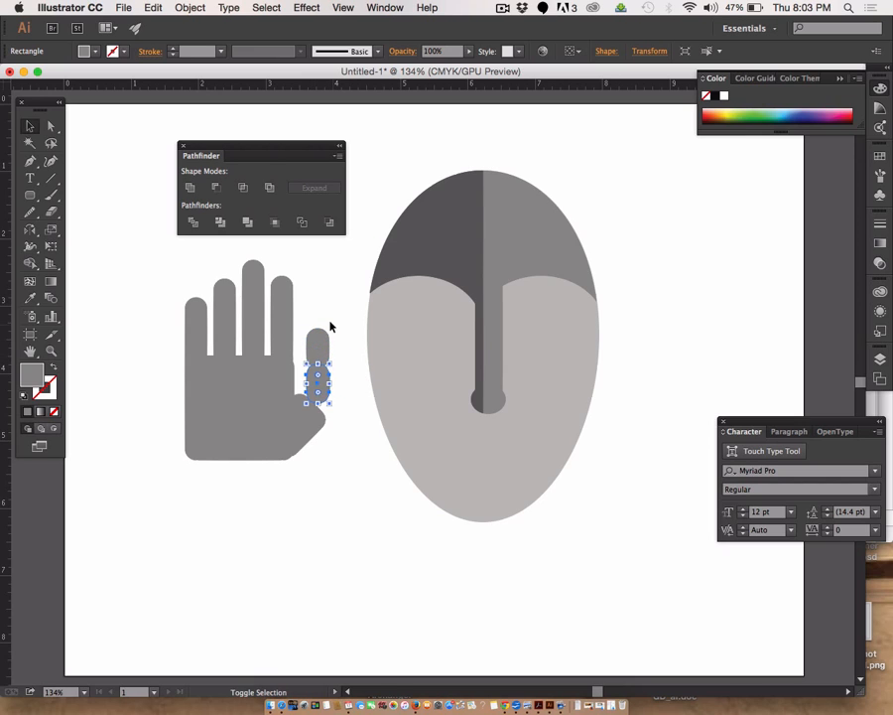
# Step: Tilt the thumb tip toward the fingers and lower it so it overlaps the lower thumb segment
pyautogui.click(320, 340)
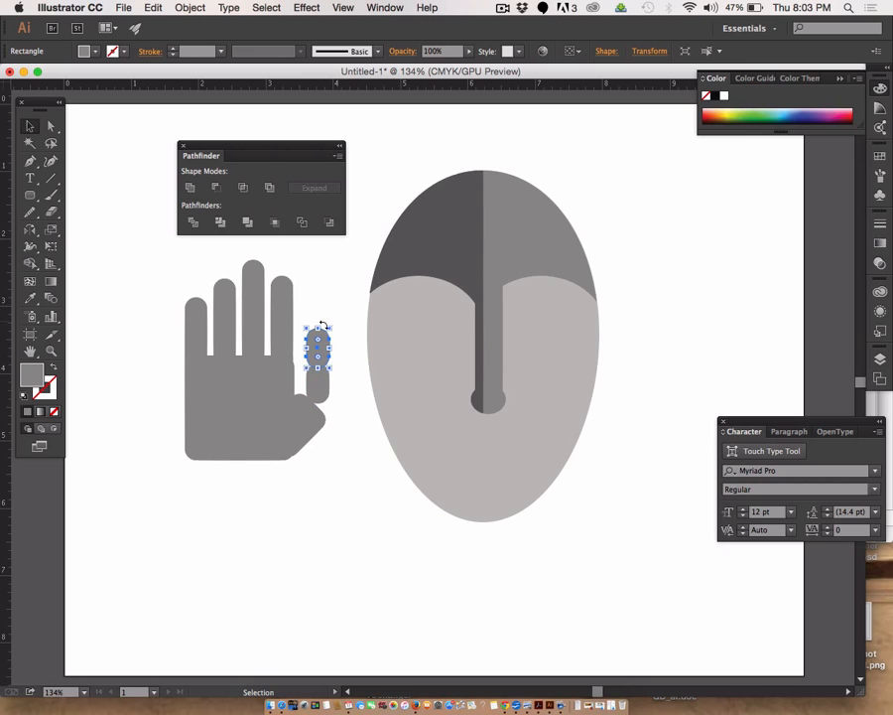
pyautogui.moveTo(332, 323); pyautogui.dragTo(313, 324)
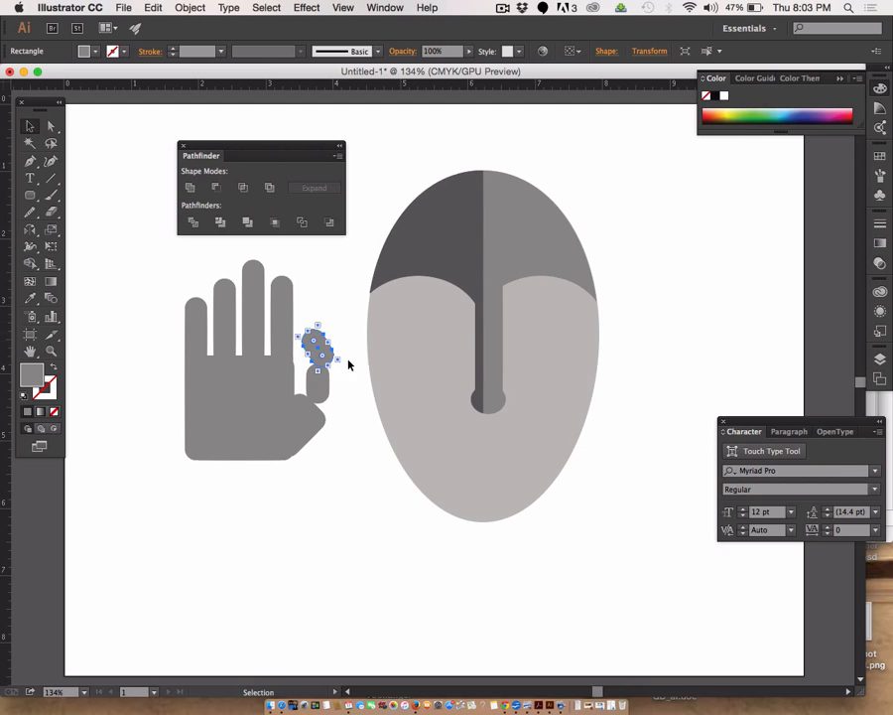
pyautogui.click(353, 415)
pyautogui.moveTo(318, 387); pyautogui.dragTo(322, 396)
pyautogui.click(321, 306)
pyautogui.moveTo(318, 350); pyautogui.dragTo(318, 366)
pyautogui.click(329, 326)
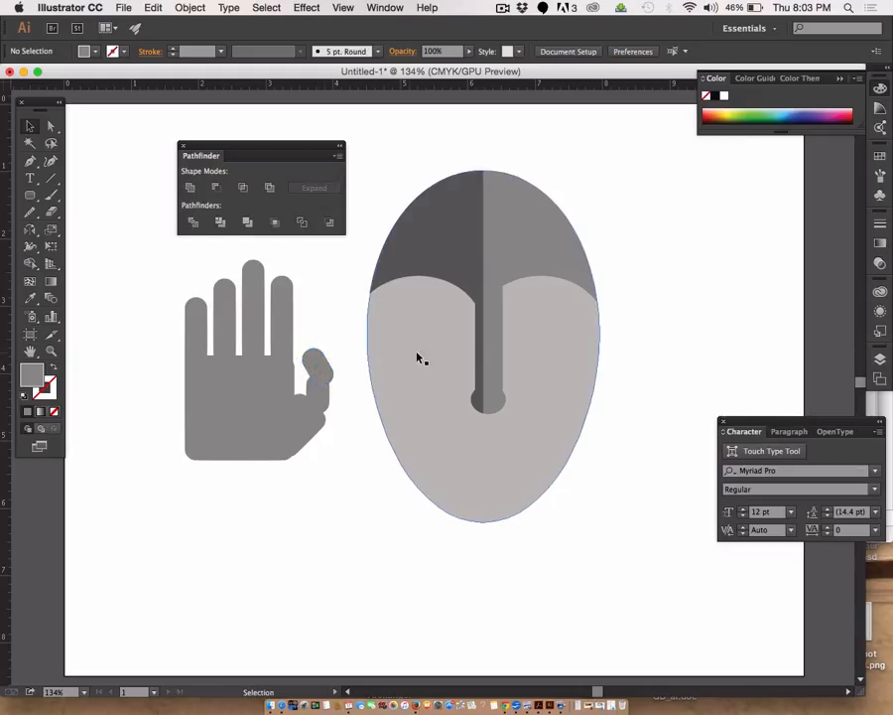
# Step: Shift the tilted thumb tip slightly toward the palm so its outer edge lines up with the lower thumb segment
pyautogui.press('z')
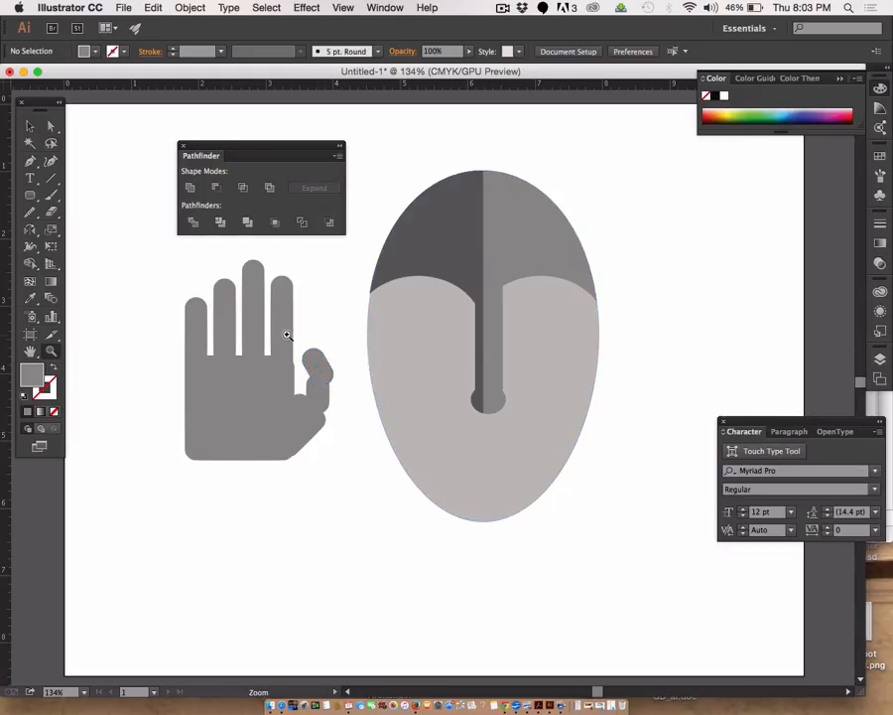
pyautogui.moveTo(289, 335); pyautogui.dragTo(473, 652)
pyautogui.press('v')
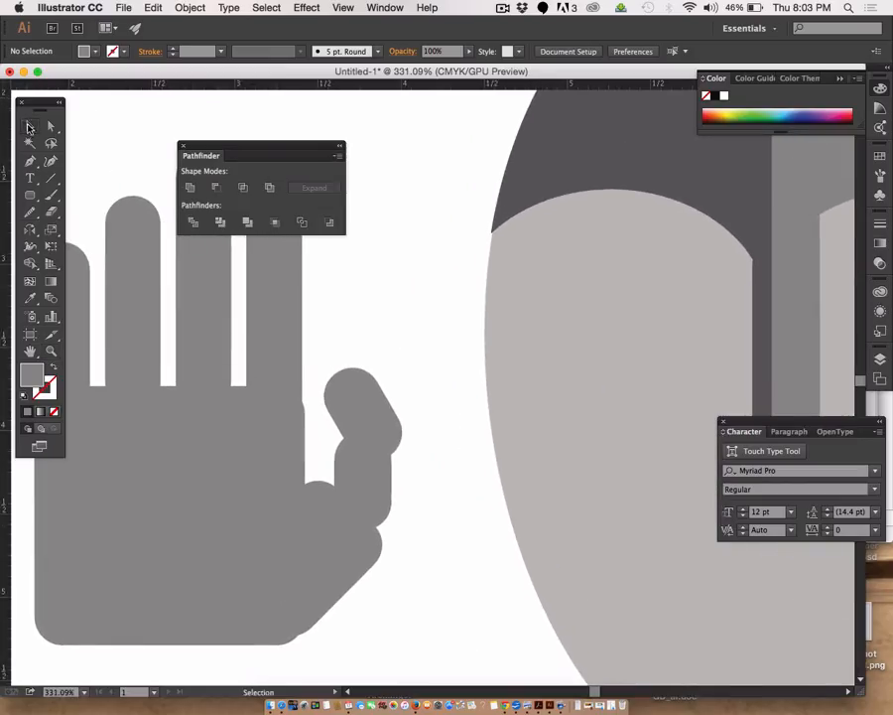
pyautogui.moveTo(364, 400); pyautogui.dragTo(355, 402)
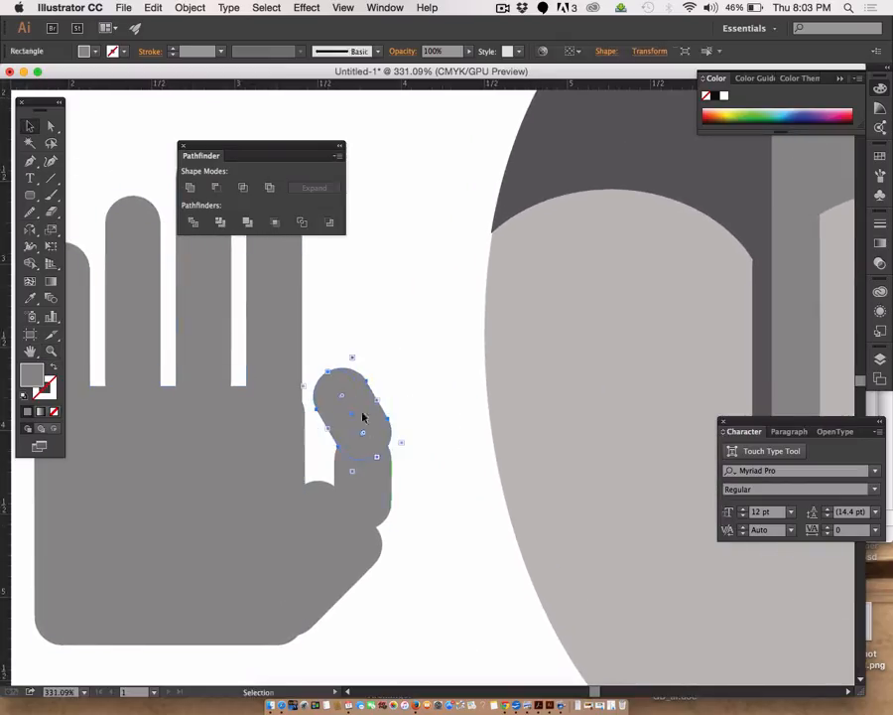
pyautogui.click(401, 504)
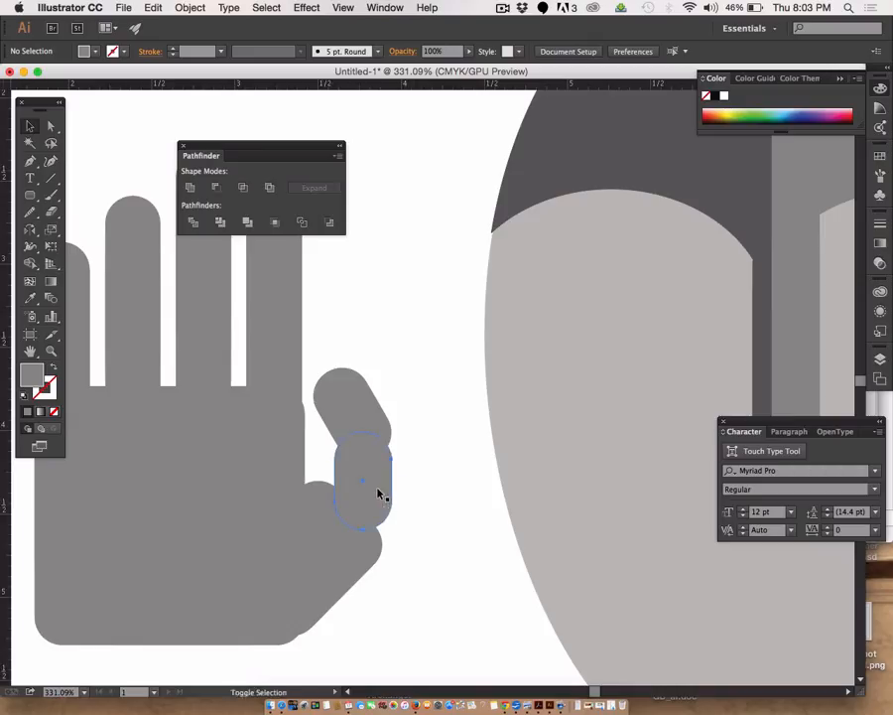
# Step: Nudge both upper thumb segments together down and slightly toward the palm until they blend into the outer edge of the thumb base
pyautogui.keyDown('shift'); pyautogui.click(375, 435); pyautogui.keyUp('shift')
pyautogui.keyDown('shift'); pyautogui.click(359, 405); pyautogui.keyUp('shift')
pyautogui.press('Down')
pyautogui.press('Down')
pyautogui.press('Down')
pyautogui.press('Down')
pyautogui.press('Down')
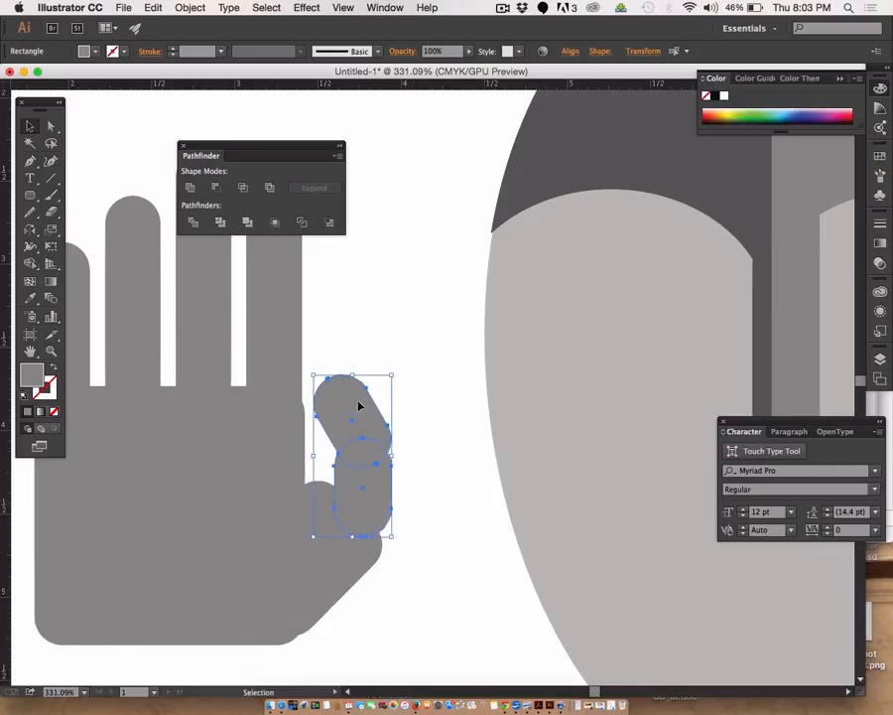
pyautogui.press('Right')
pyautogui.press('Right')
pyautogui.press('Down')
pyautogui.press('Down')
pyautogui.press('Down')
pyautogui.press('Down')
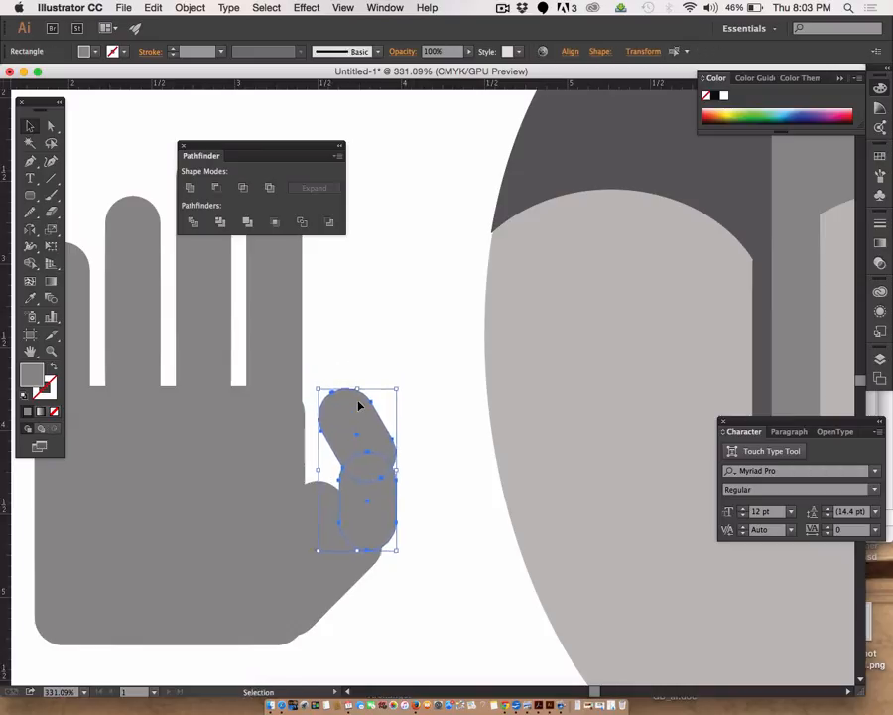
pyautogui.press('Left')
pyautogui.press('Left')
pyautogui.press('Left')
pyautogui.press('Left')
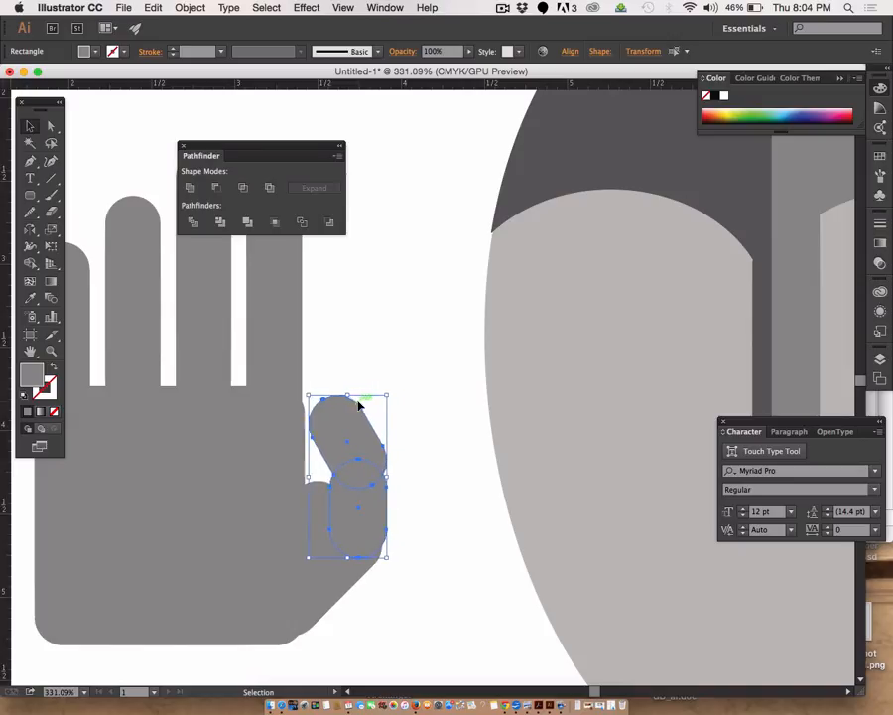
pyautogui.click(443, 512)
# Step: Rotate the thumb tip slightly back toward upright so it bends less sharply toward the fingers
pyautogui.click(352, 442)
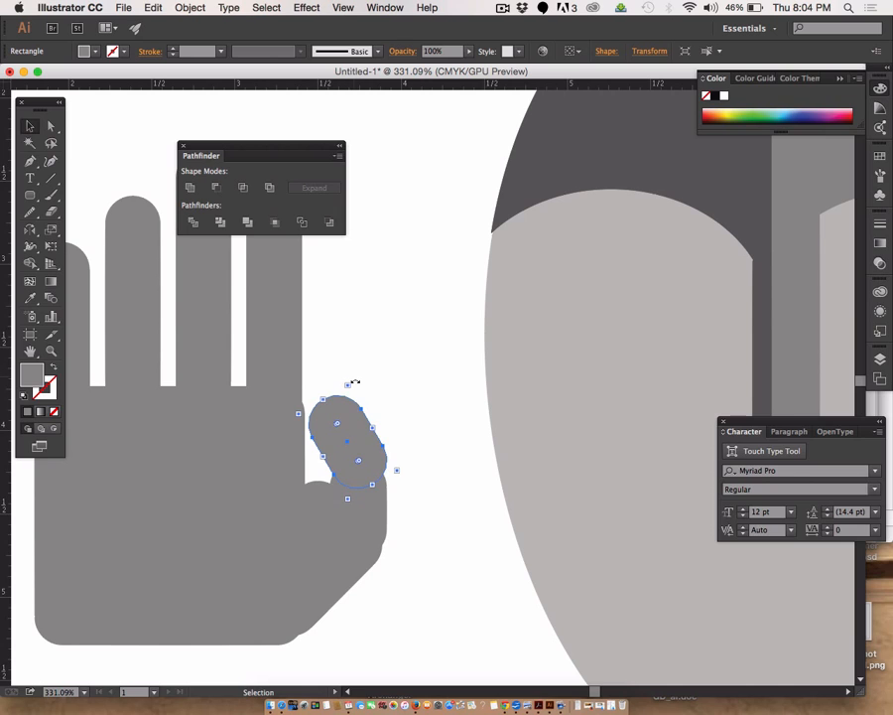
pyautogui.moveTo(354, 382)
pyautogui.mouseDown()
pyautogui.moveTo(376, 379)
pyautogui.moveTo(360, 386)
pyautogui.mouseUp()
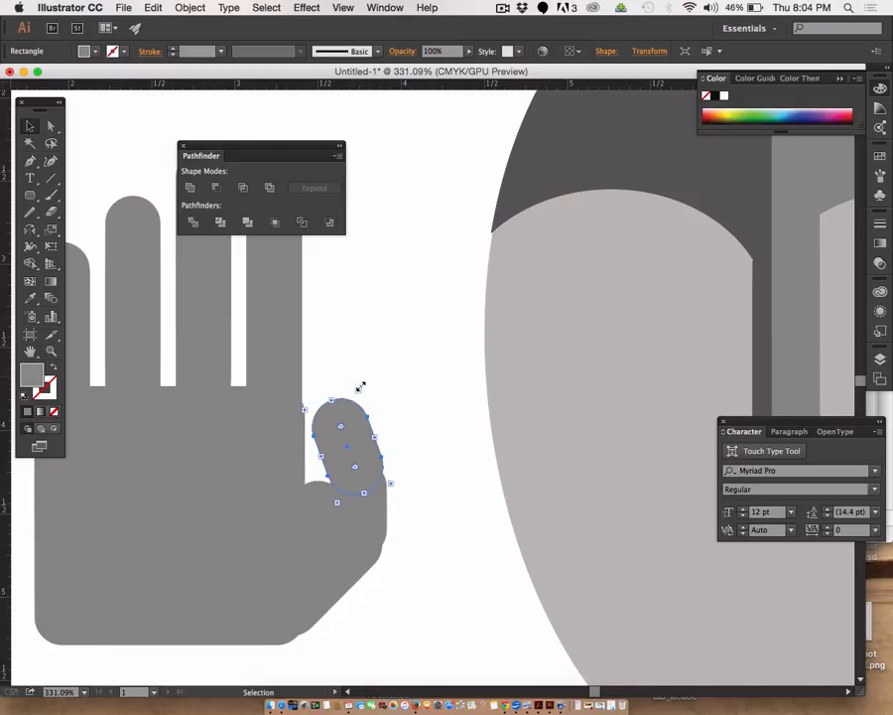
pyautogui.click(372, 349)
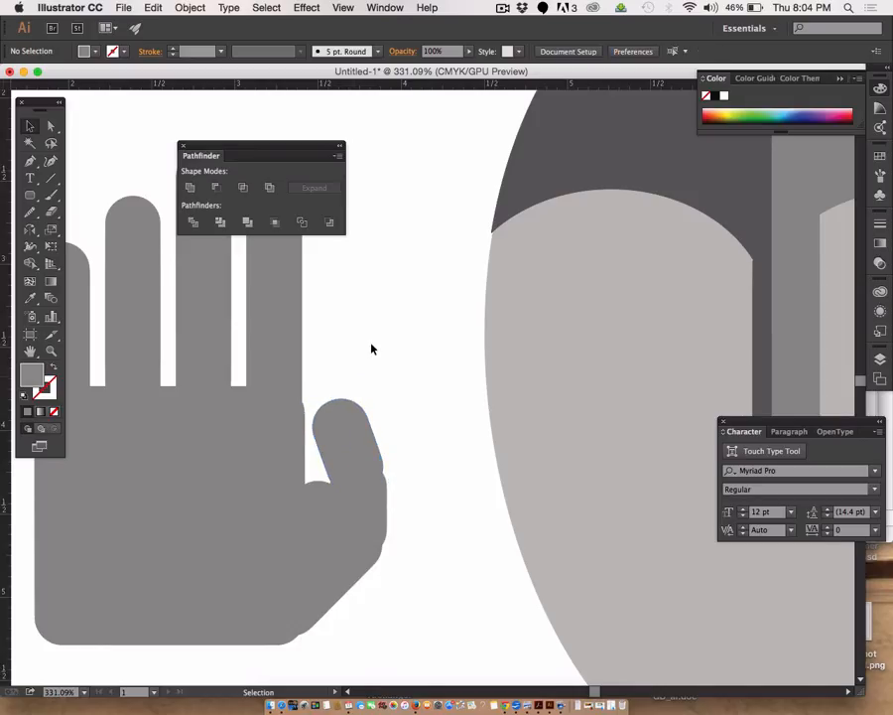
# Step: Combine the palm, fingers and all thumb pieces into one hand shape with the Pathfinder Merge operation
pyautogui.moveTo(371, 343)
pyautogui.mouseDown()
pyautogui.moveTo(378, 438)
pyautogui.moveTo(397, 223)
pyautogui.moveTo(471, 331)
pyautogui.moveTo(469, 350)
pyautogui.moveTo(458, 335)
pyautogui.mouseUp()
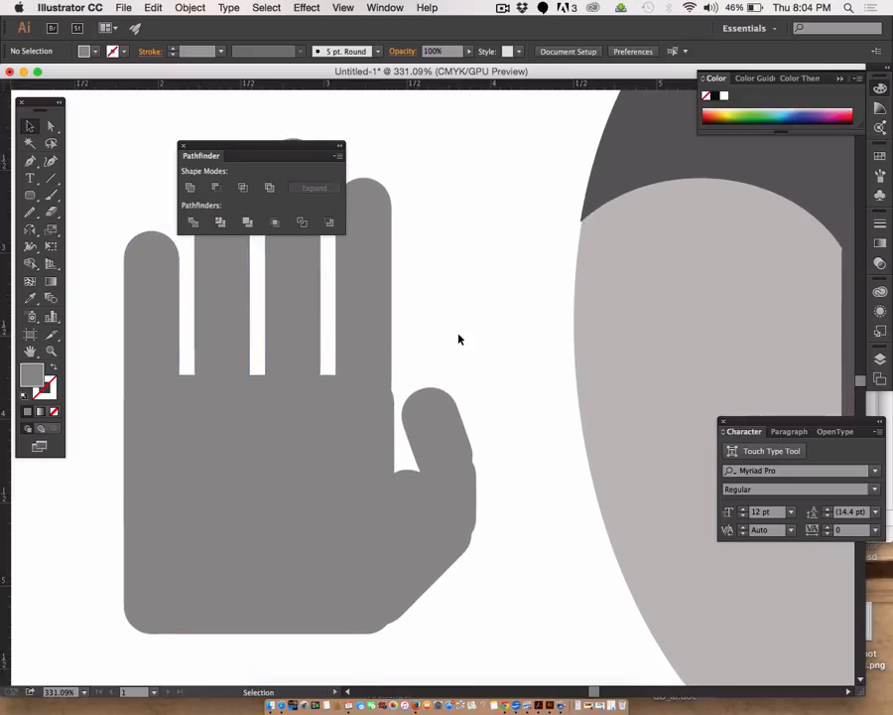
pyautogui.moveTo(475, 186); pyautogui.dragTo(71, 663)
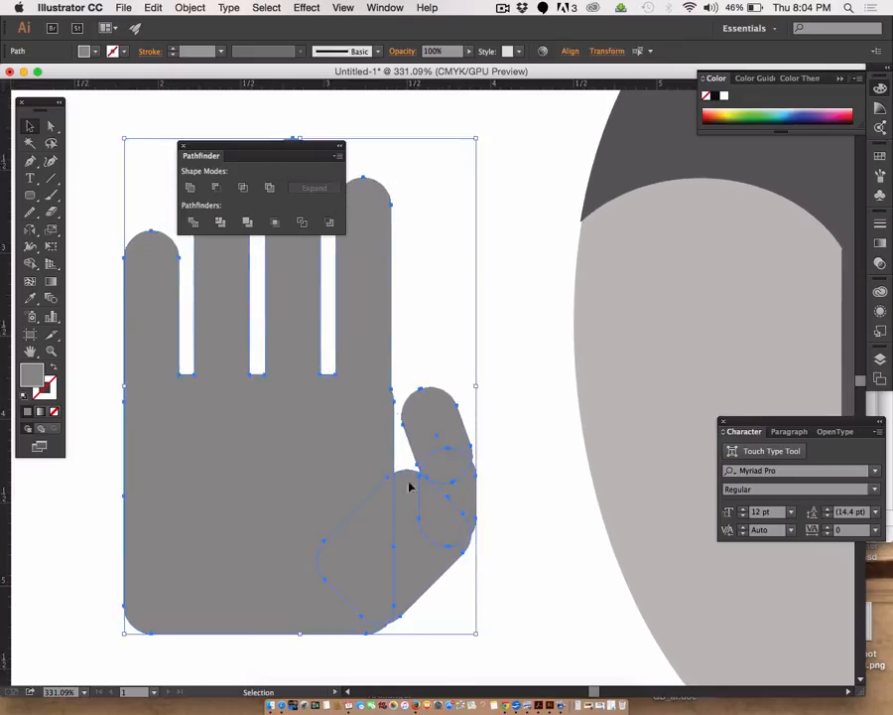
pyautogui.click(248, 224)
pyautogui.click(508, 418)
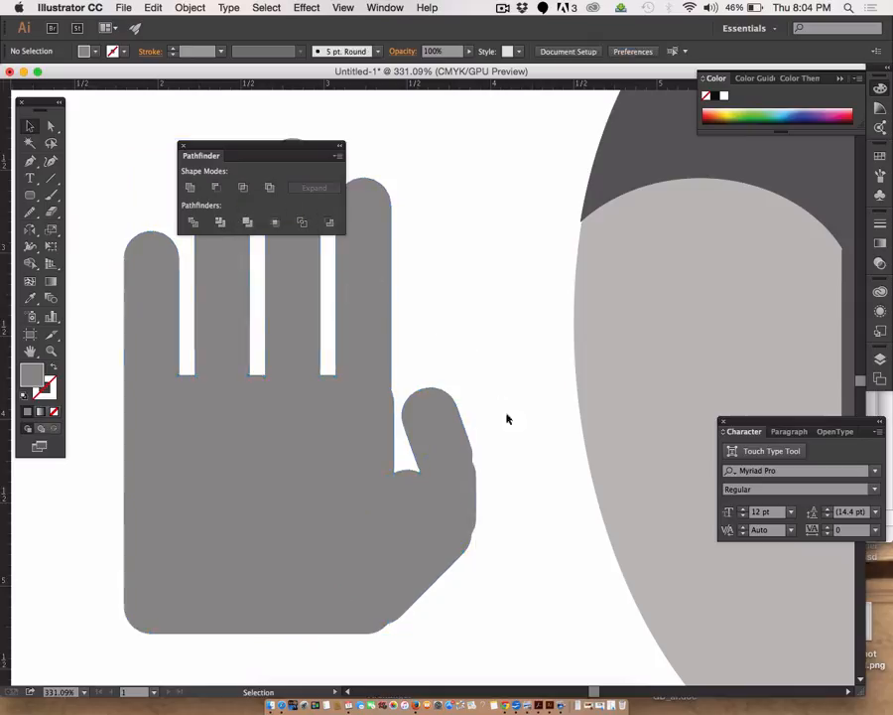
# Step: Delete the three notch anchor points along the hand's outer thumb edge and lower palm corner to smooth the outline
pyautogui.press('z')
pyautogui.moveTo(473, 437); pyautogui.dragTo(522, 653)
pyautogui.press('space')
pyautogui.moveTo(516, 569); pyautogui.dragTo(508, 461)
pyautogui.press('a')
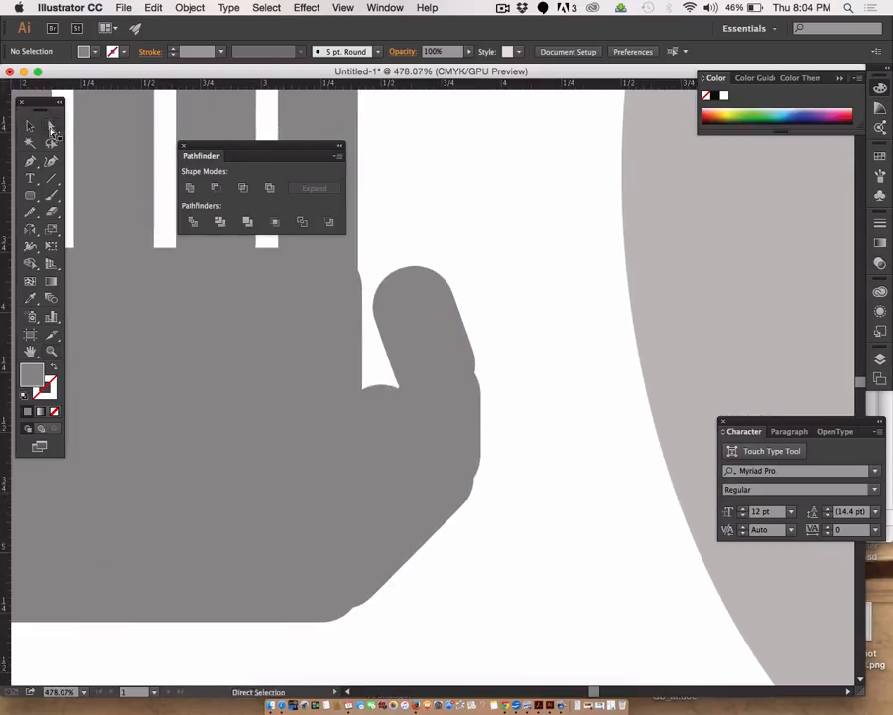
pyautogui.click(355, 459)
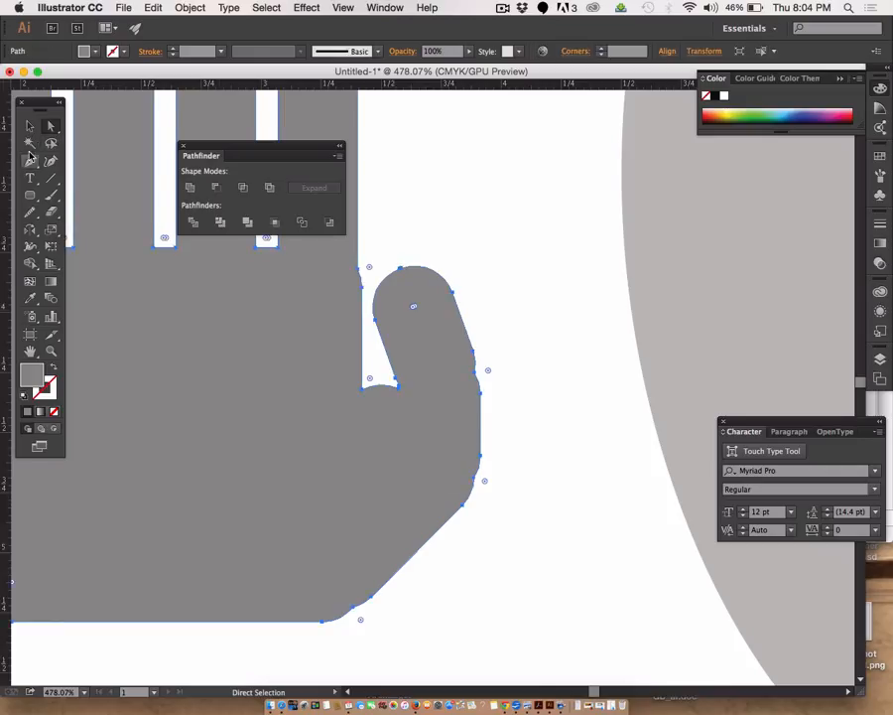
pyautogui.moveTo(30, 160); pyautogui.dragTo(76, 193)
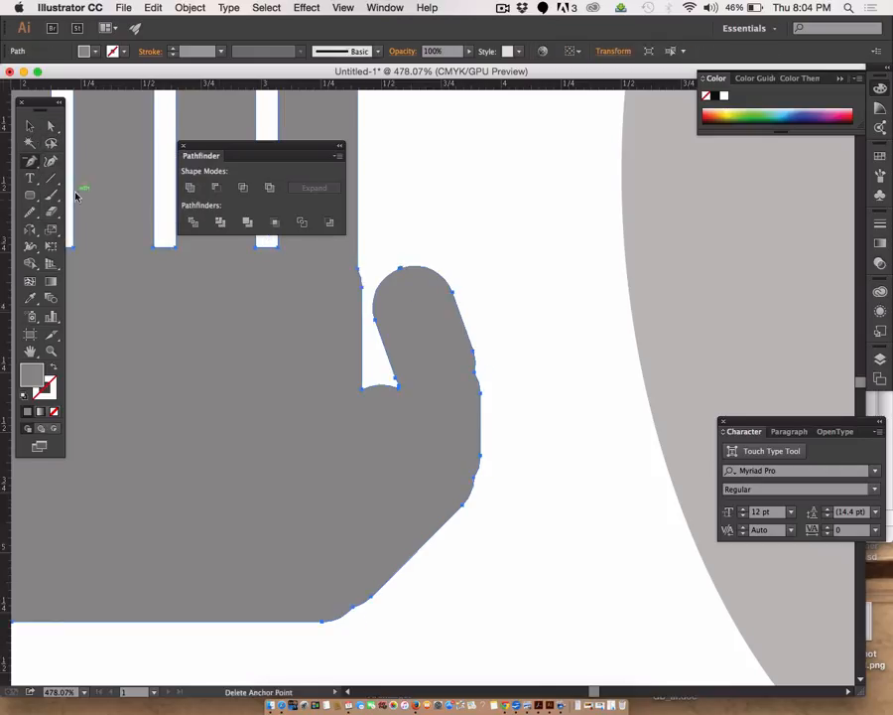
pyautogui.click(477, 378)
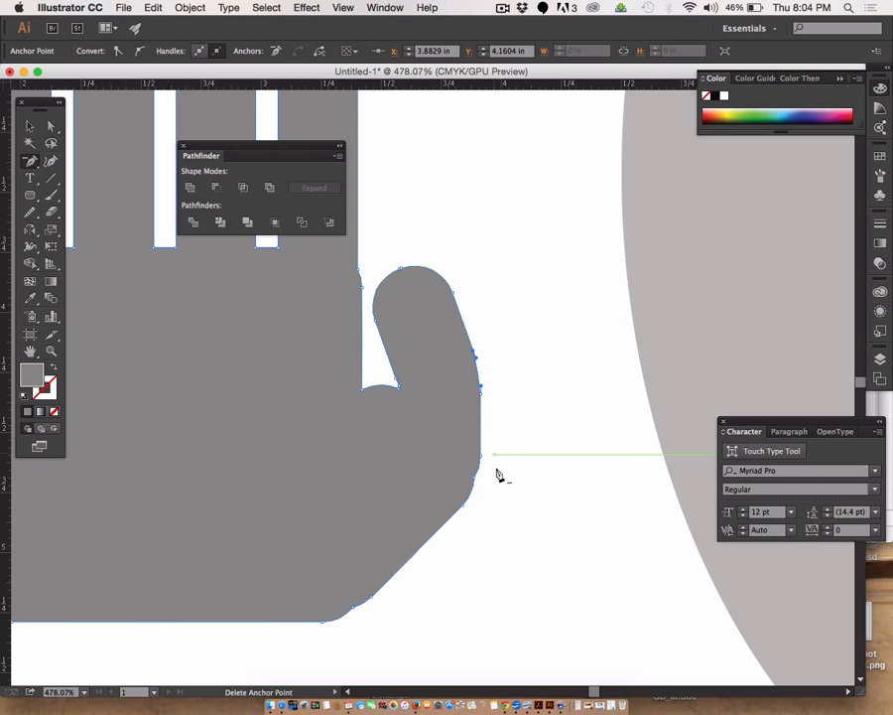
pyautogui.click(476, 482)
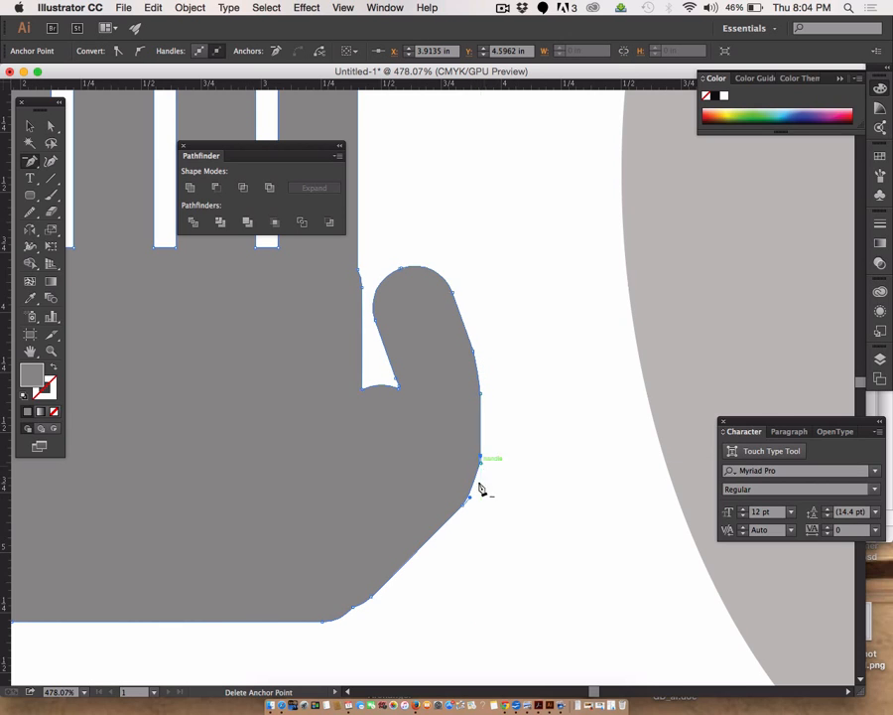
pyautogui.click(352, 611)
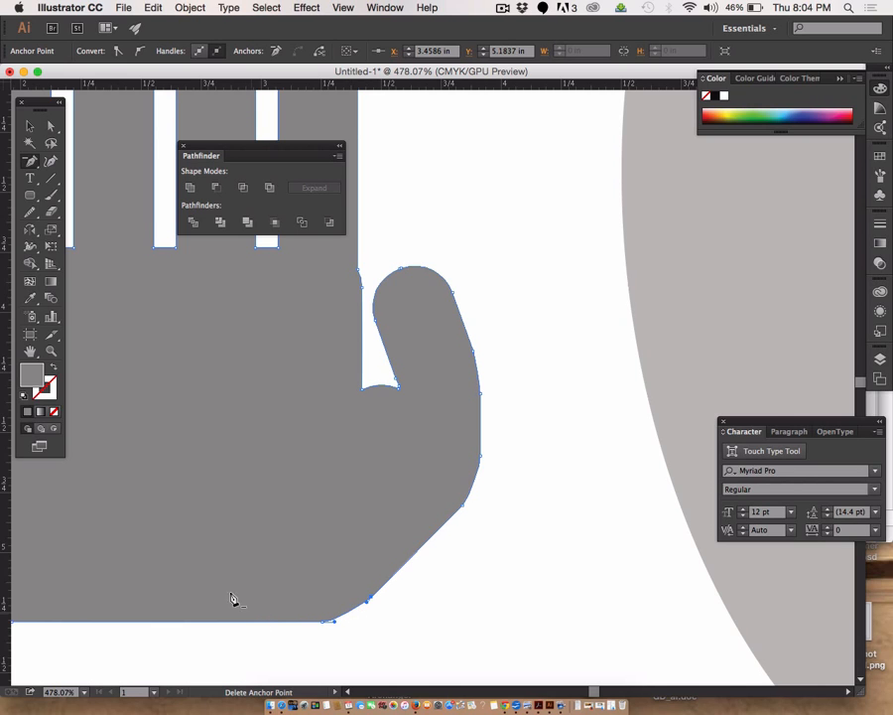
pyautogui.click(30, 121)
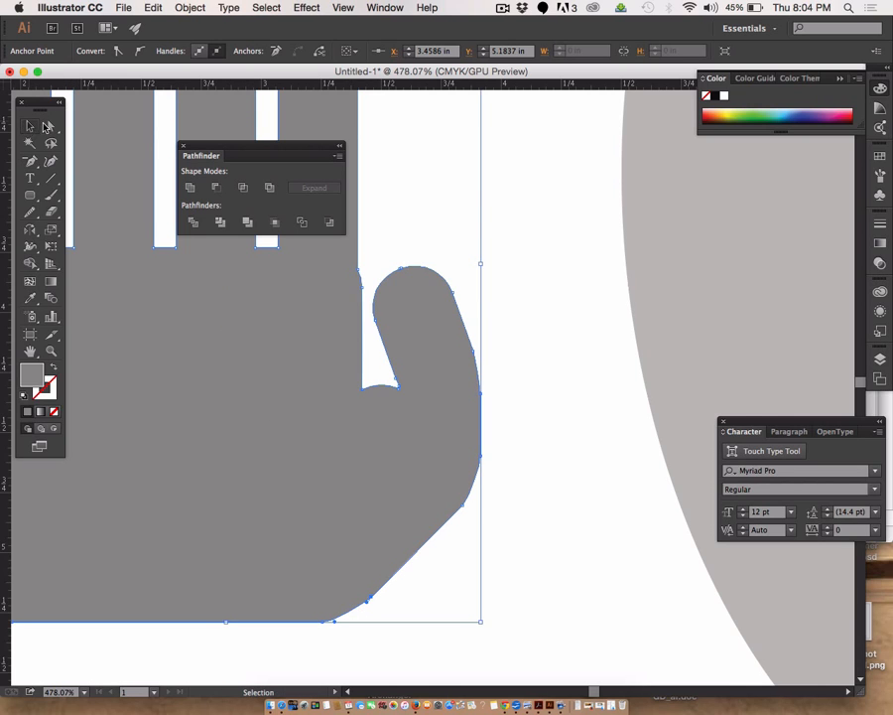
pyautogui.click(502, 241)
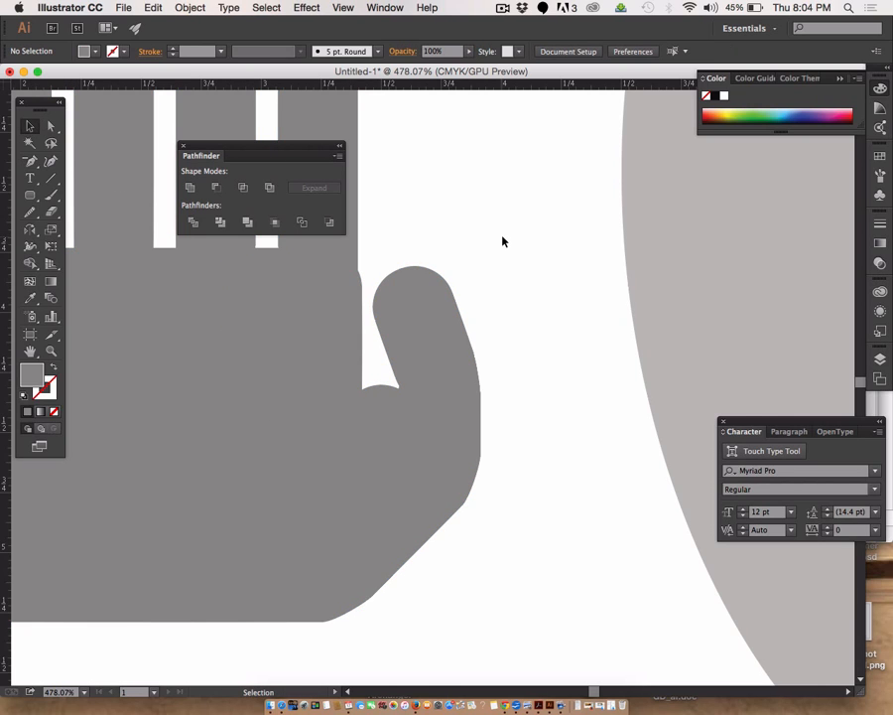
# Step: Move the finished hand over the lower left part of the face so the fingers and thumb overlap its edge
pyautogui.press('super+minus')
pyautogui.press('super+minus')
pyautogui.press('super+minus')
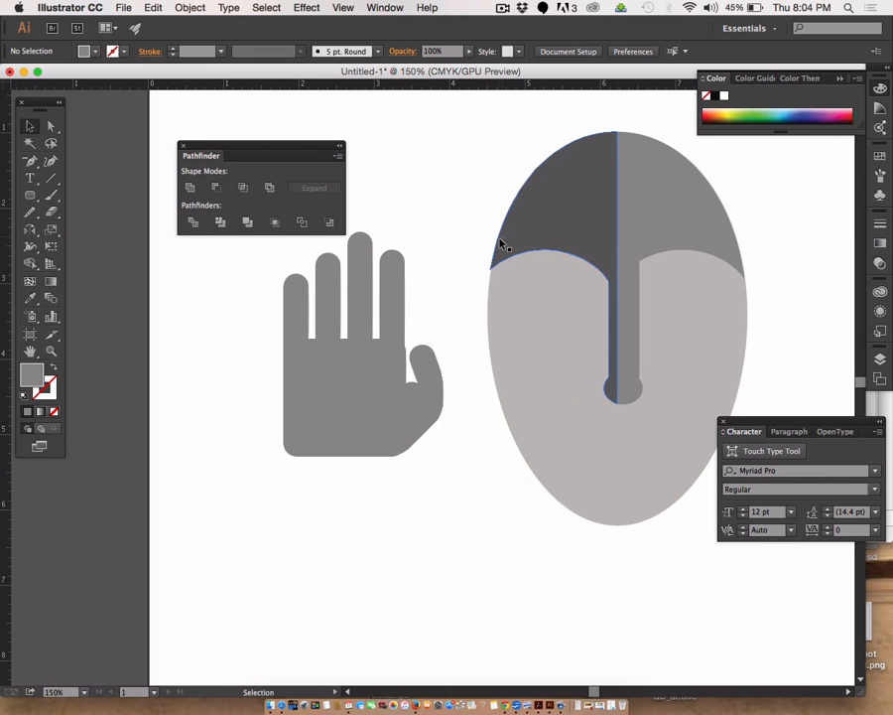
pyautogui.click(323, 414)
pyautogui.moveTo(322, 414); pyautogui.dragTo(451, 510)
pyautogui.click(253, 533)
pyautogui.hscroll(5, 451, 561)
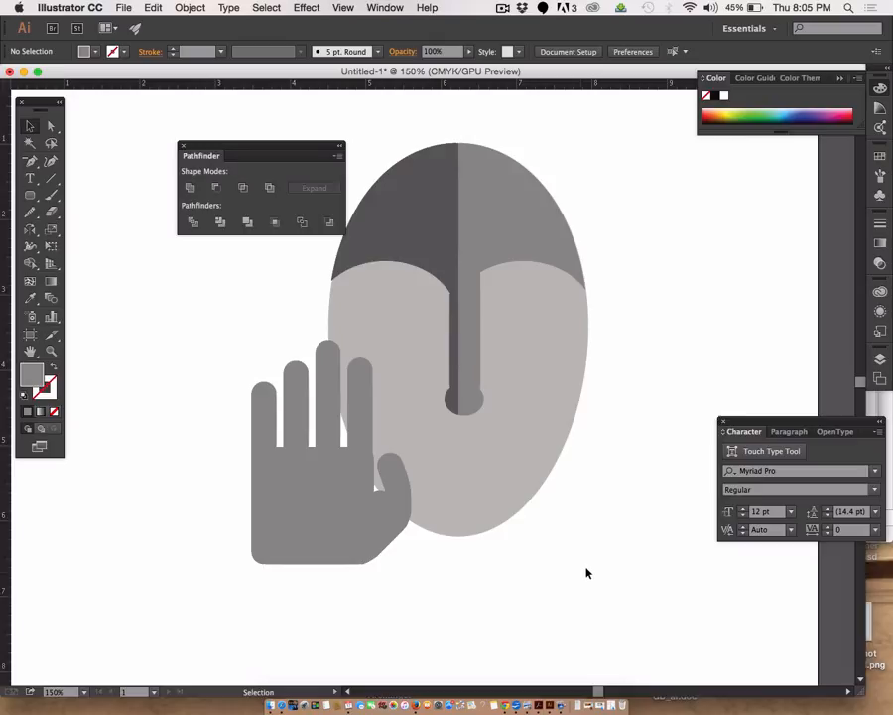
# Step: Select the hand and the light gray face oval together, and move the Character panel lower, away from the Layers area
pyautogui.keyDown('shift'); pyautogui.click(310, 511); pyautogui.keyUp('shift')
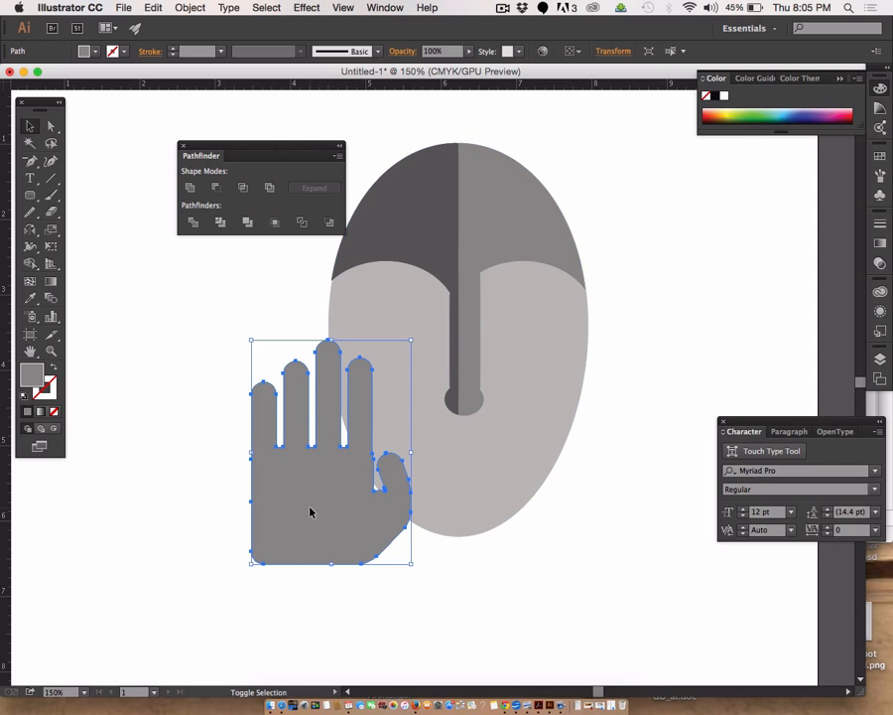
pyautogui.keyDown('shift'); pyautogui.click(550, 379); pyautogui.keyUp('shift')
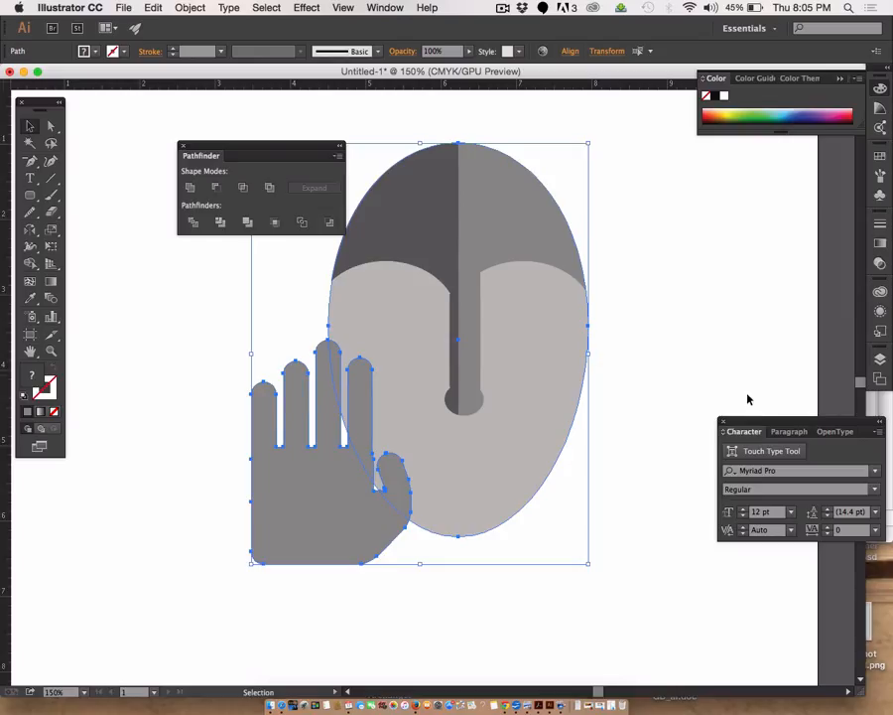
pyautogui.moveTo(751, 424); pyautogui.dragTo(703, 514)
pyautogui.click(154, 8)
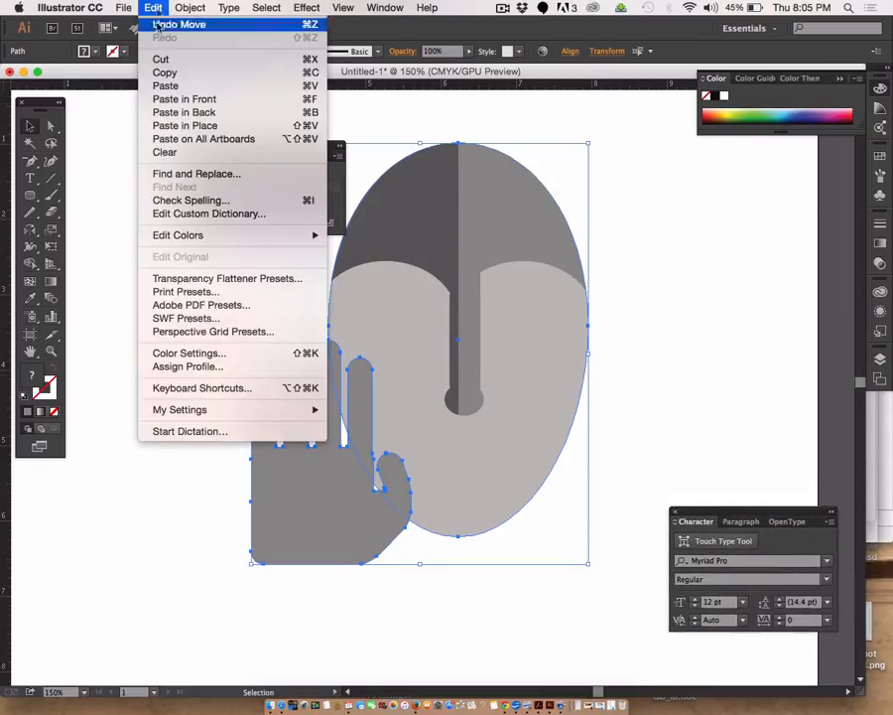
pyautogui.click(157, 5)
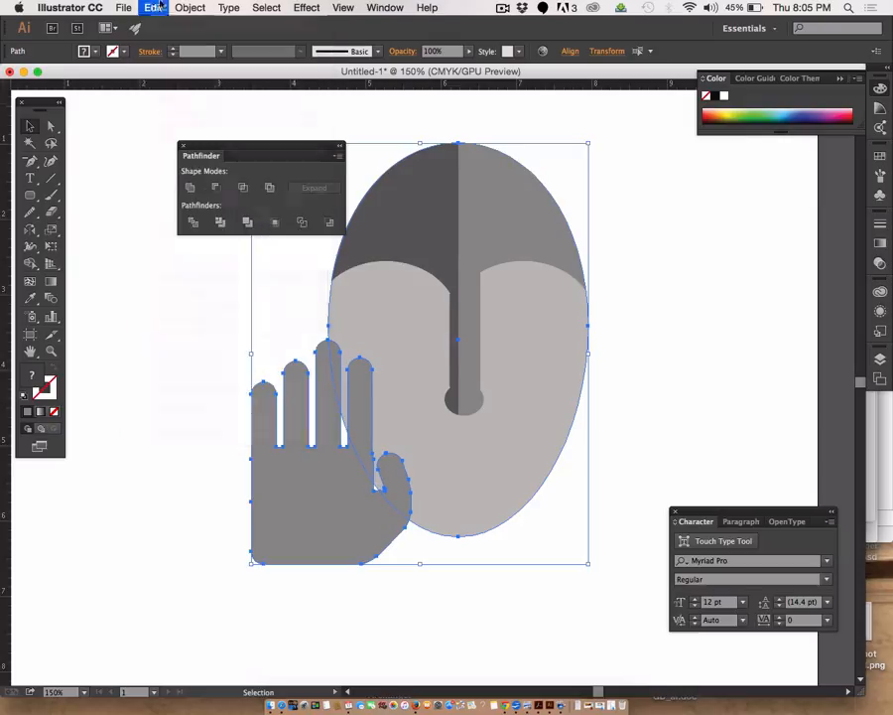
# Step: Show the Layers panel, expand Layer 1 to list its paths, and float the panel beside the upper part of the face
pyautogui.click(880, 360)
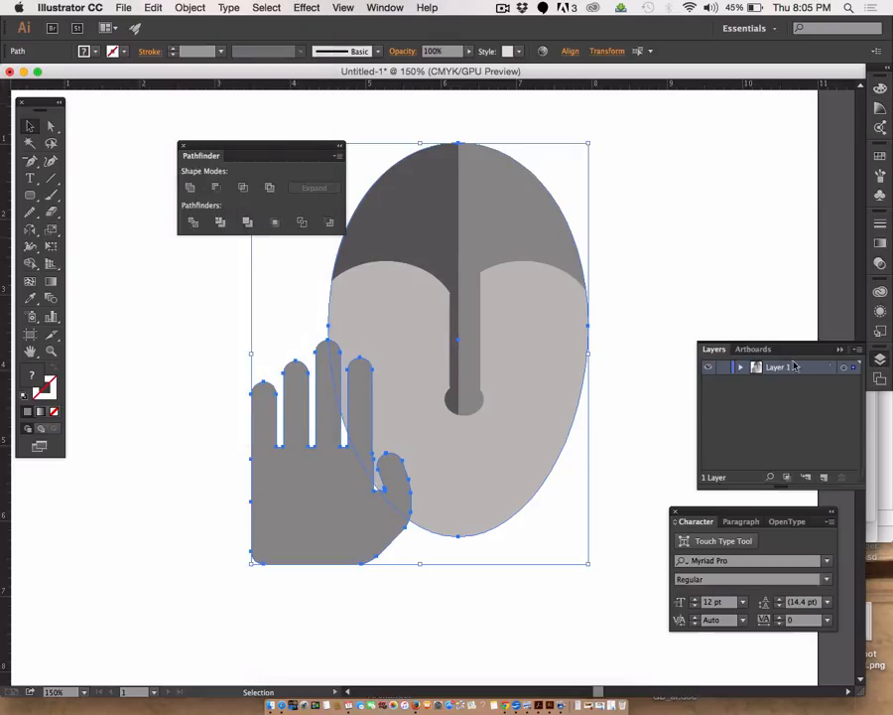
pyautogui.click(741, 369)
pyautogui.moveTo(795, 350); pyautogui.dragTo(764, 139)
# Step: Set the Layers panel's row size to Large and enlarge the panel until all four paths fit
pyautogui.click(824, 139)
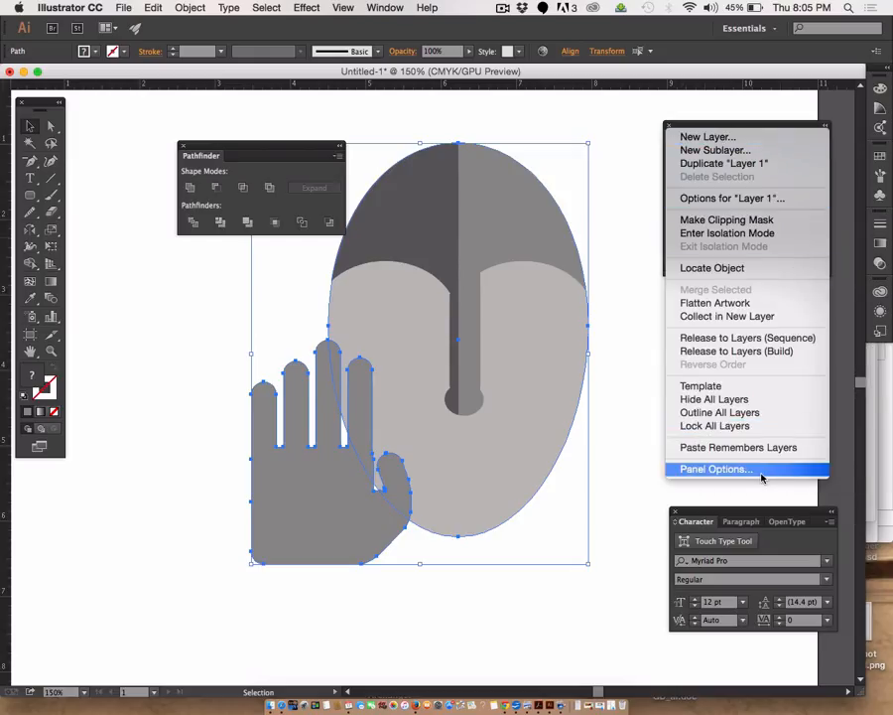
pyautogui.click(714, 468)
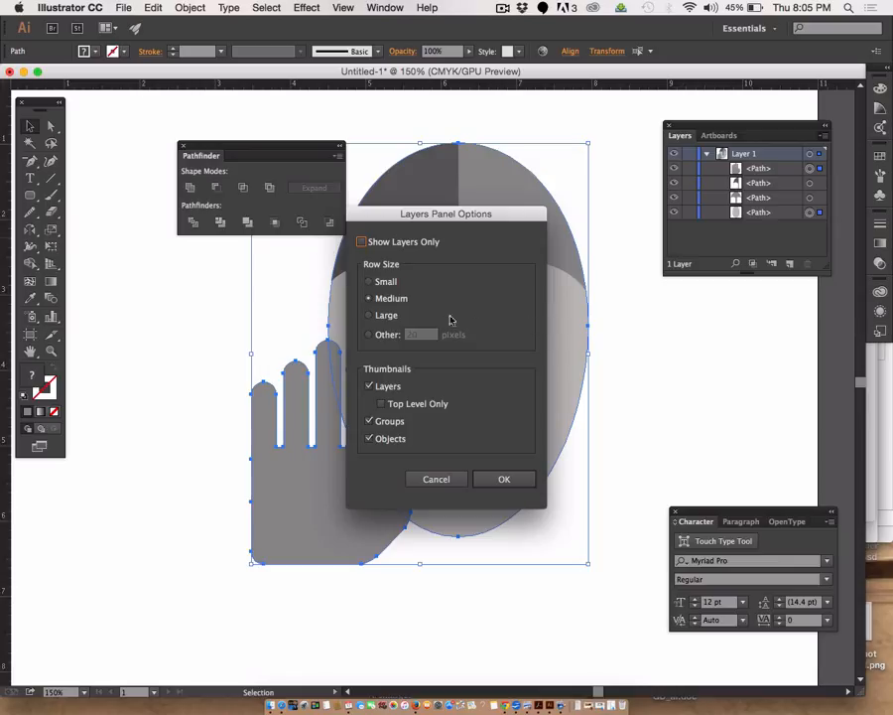
pyautogui.click(383, 315)
pyautogui.click(504, 480)
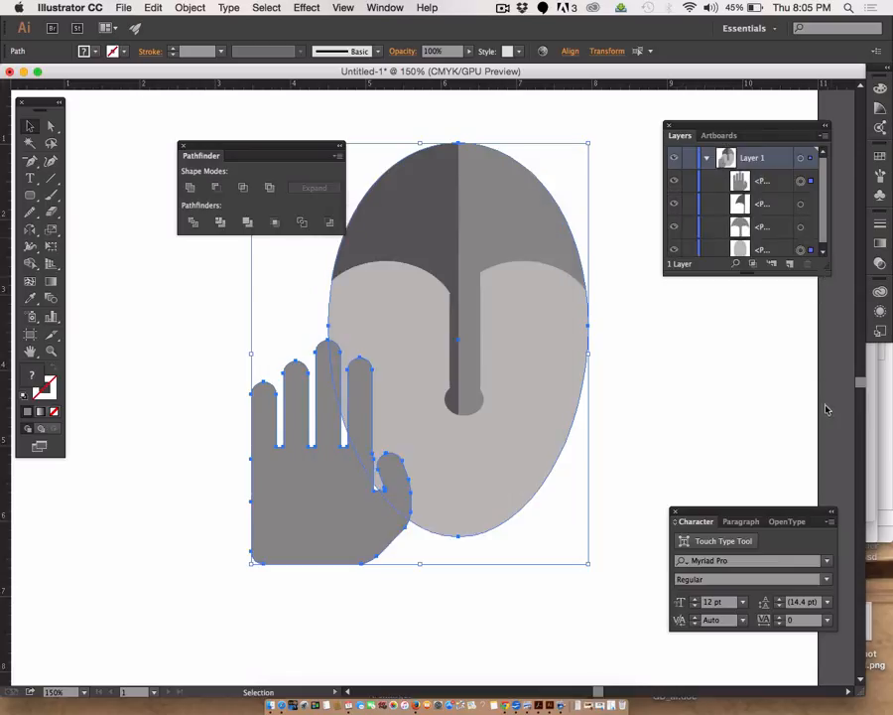
pyautogui.moveTo(824, 273); pyautogui.dragTo(840, 365)
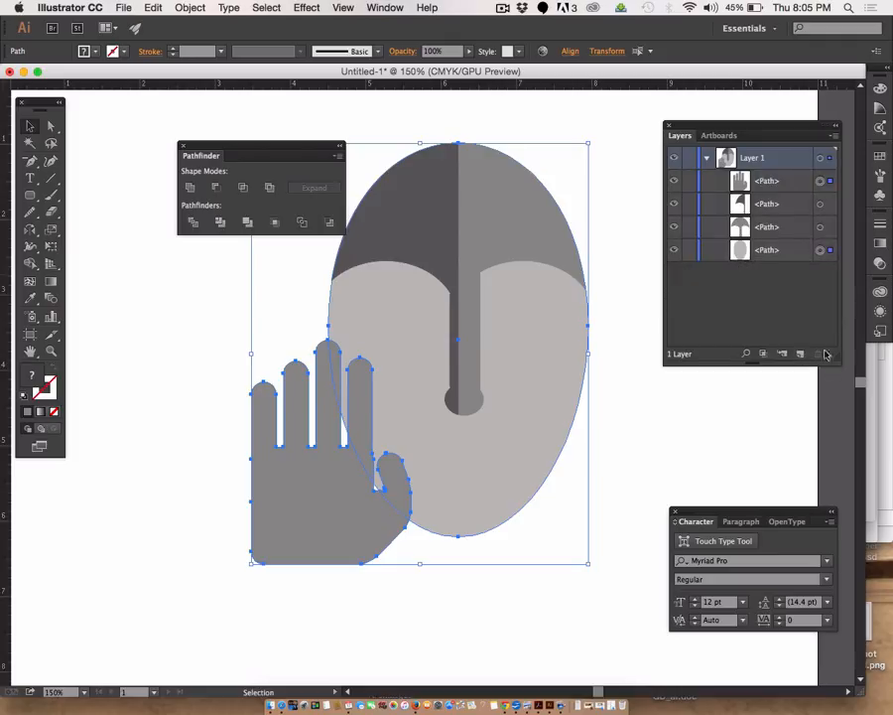
# Step: Collapse Layer 1, add a new layer, and move it below Layer 1 in the stacking order
pyautogui.click(708, 159)
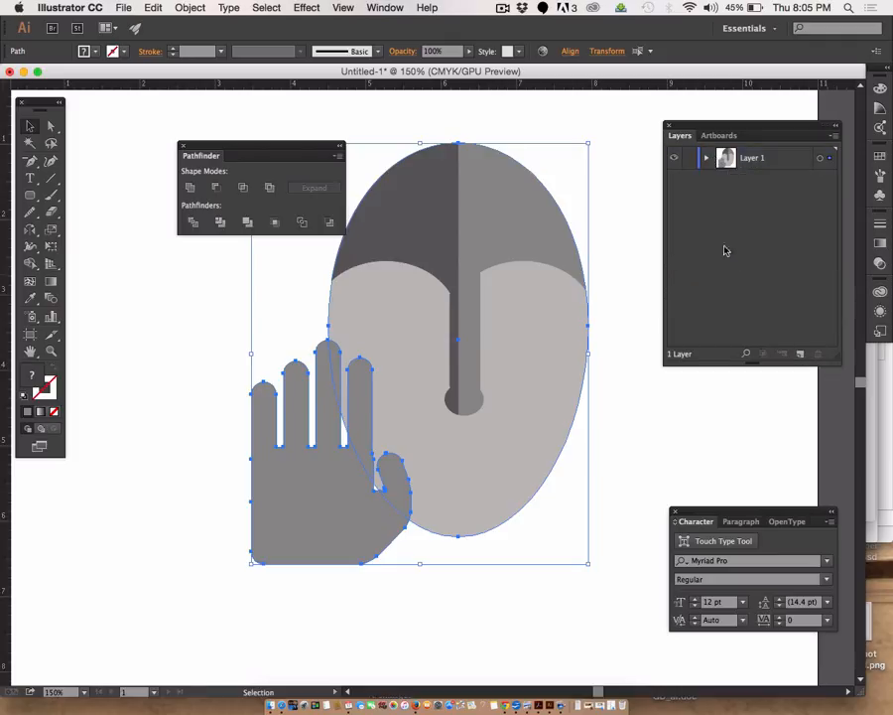
pyautogui.click(802, 357)
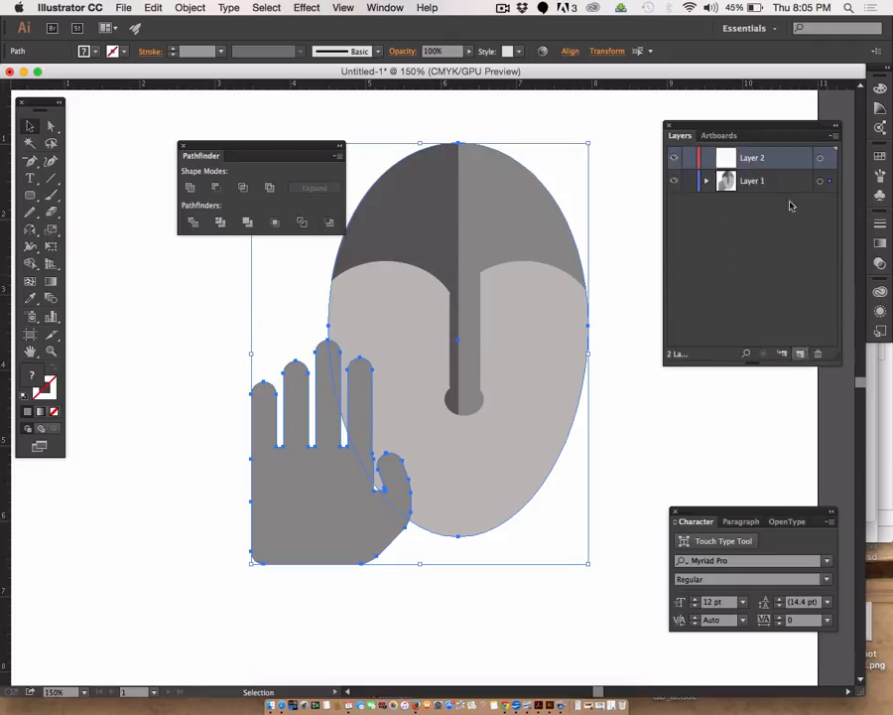
pyautogui.moveTo(765, 188); pyautogui.dragTo(764, 193)
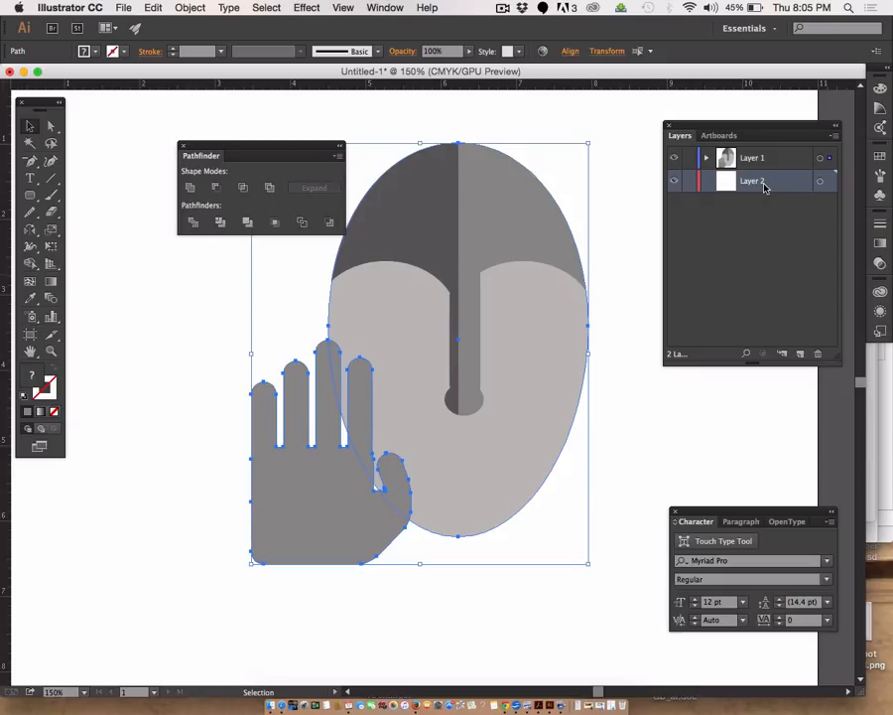
# Step: Paste copies of the hand and face oval in back, and transfer the pasted shapes from Layer 1 to Layer 2
pyautogui.click(153, 8)
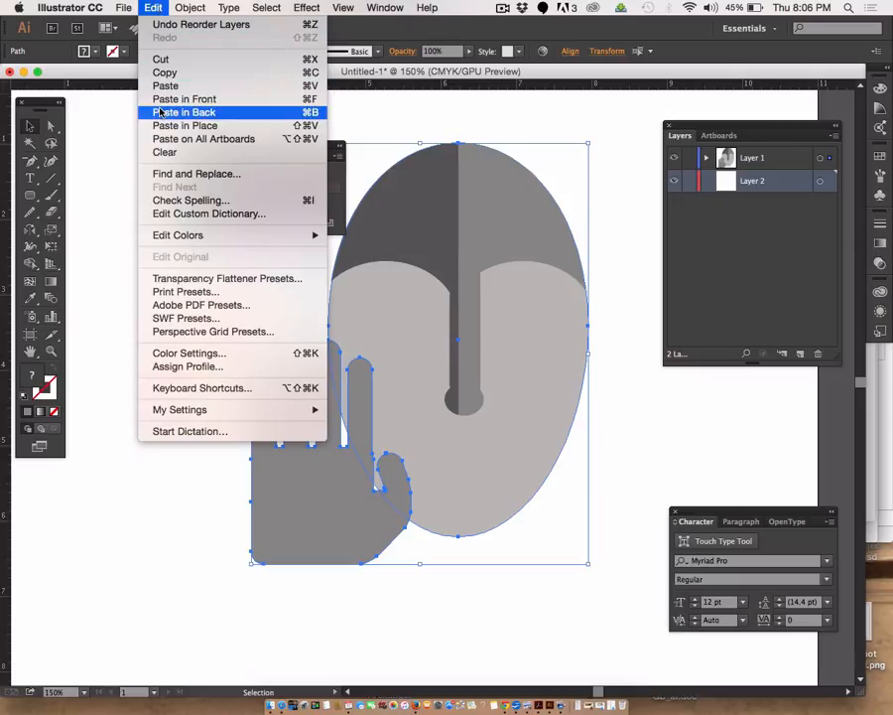
pyautogui.click(160, 114)
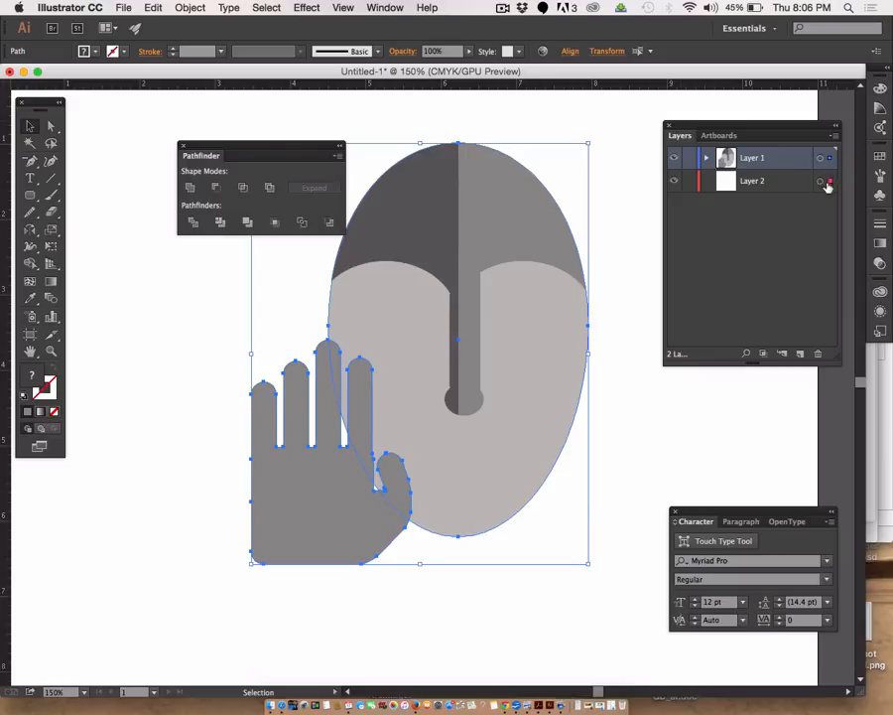
pyautogui.moveTo(829, 186); pyautogui.dragTo(829, 185)
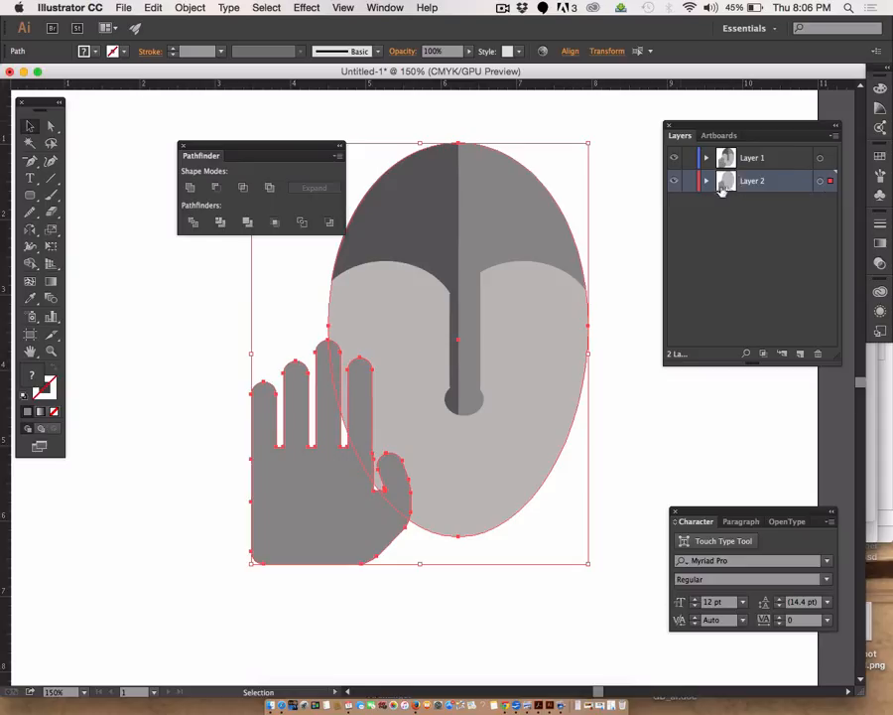
# Step: Set the Layers panel's row size to a custom 30 pixels
pyautogui.click(834, 134)
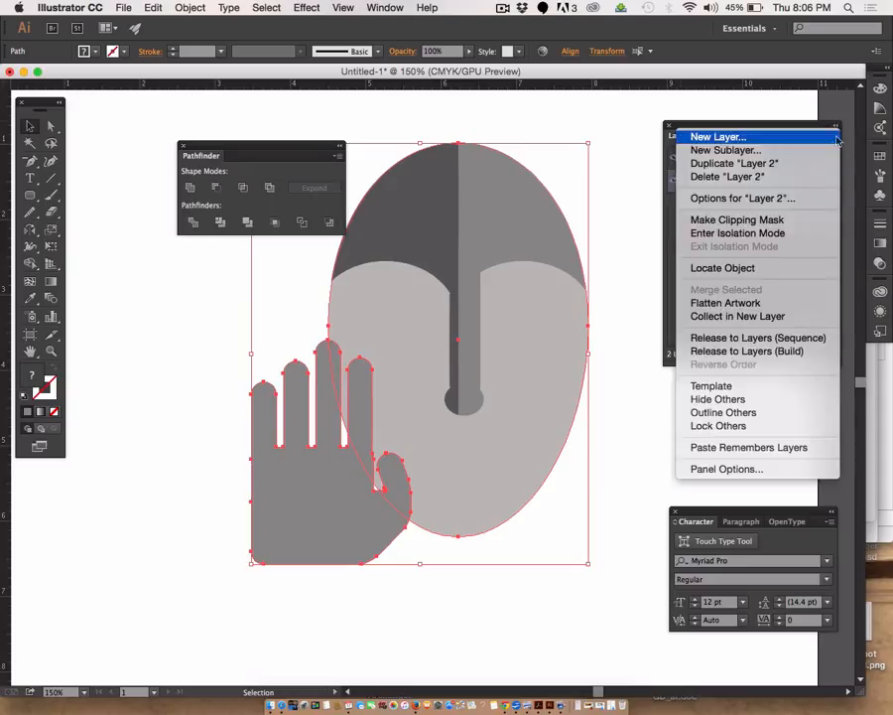
pyautogui.click(734, 471)
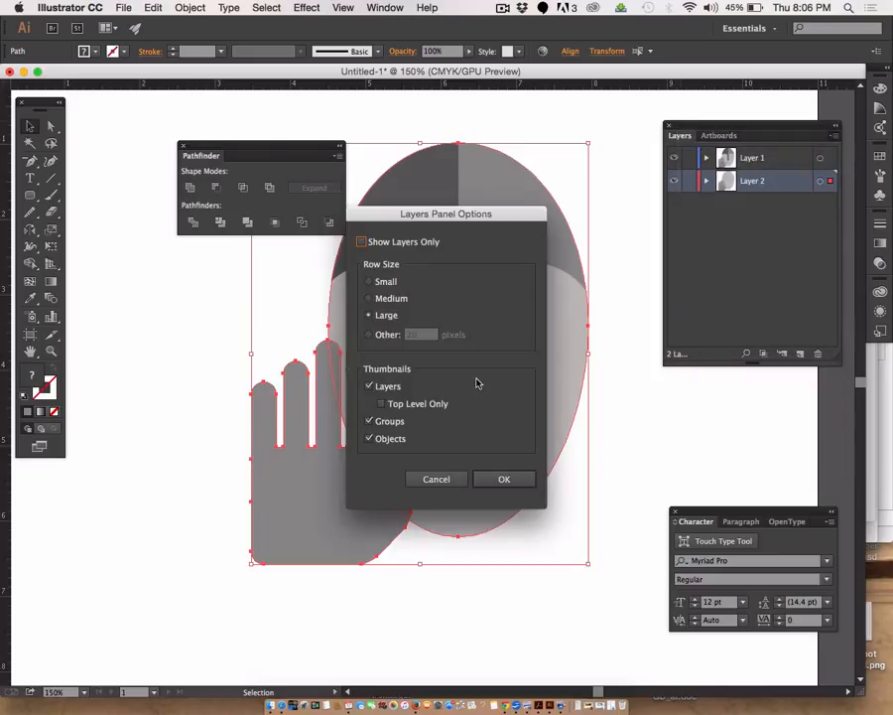
pyautogui.click(387, 334)
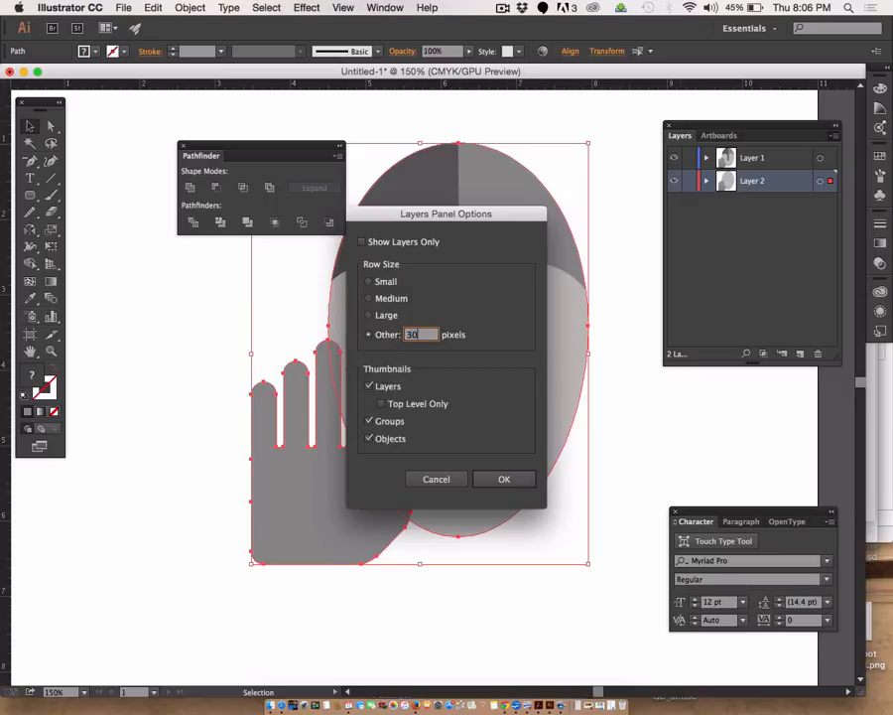
pyautogui.click(506, 480)
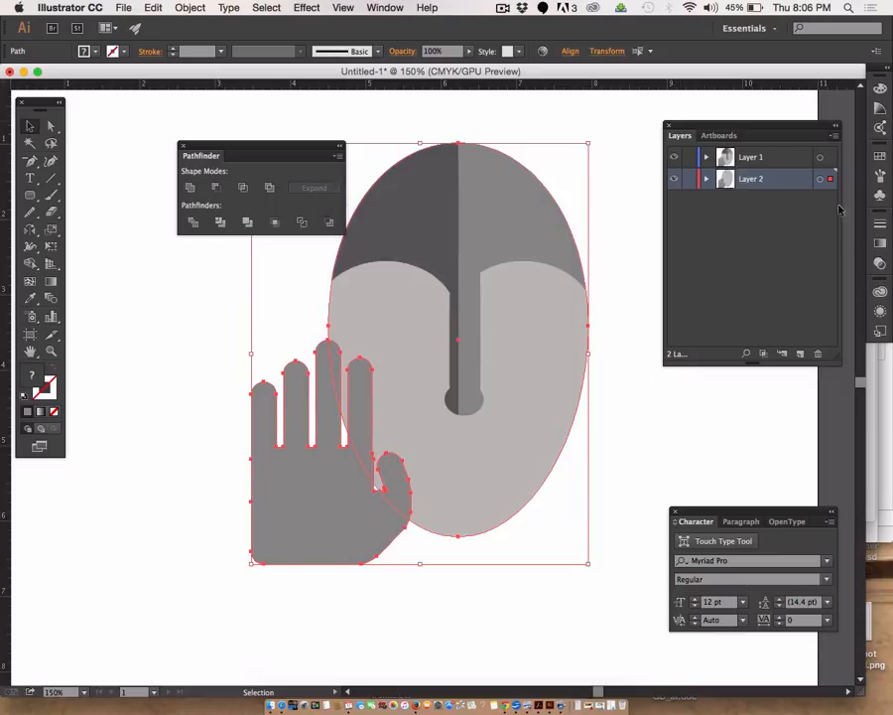
# Step: Set the Layers panel's custom row size to 100 pixels for large thumbnails
pyautogui.click(835, 139)
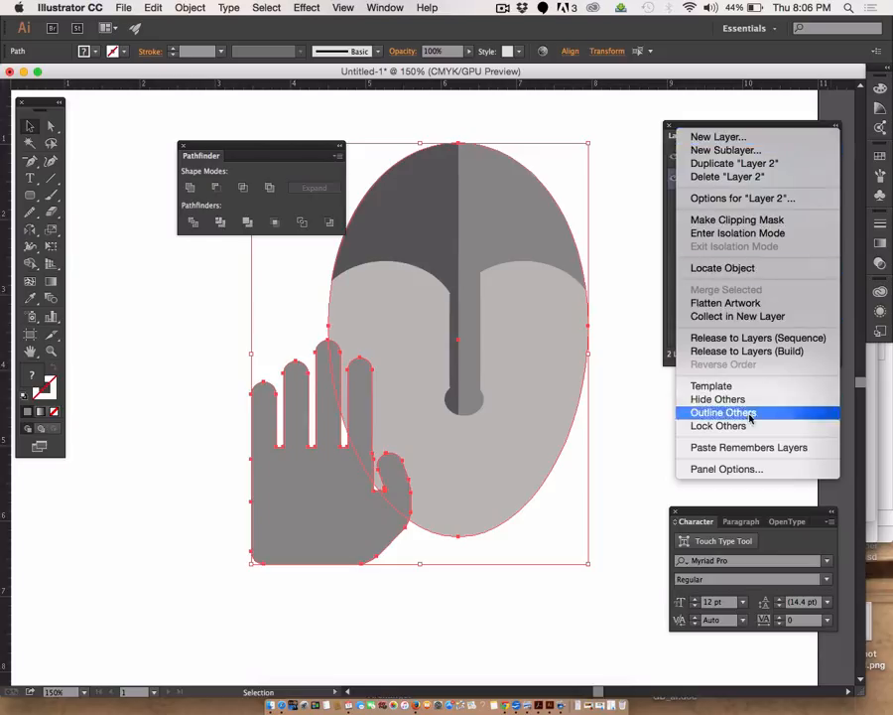
pyautogui.click(727, 470)
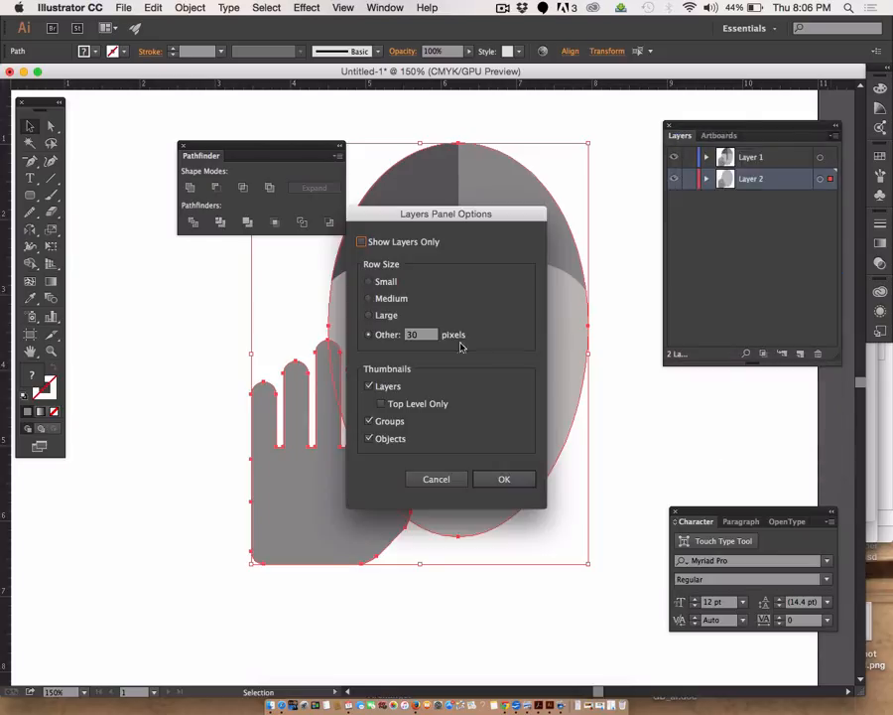
pyautogui.write('100')
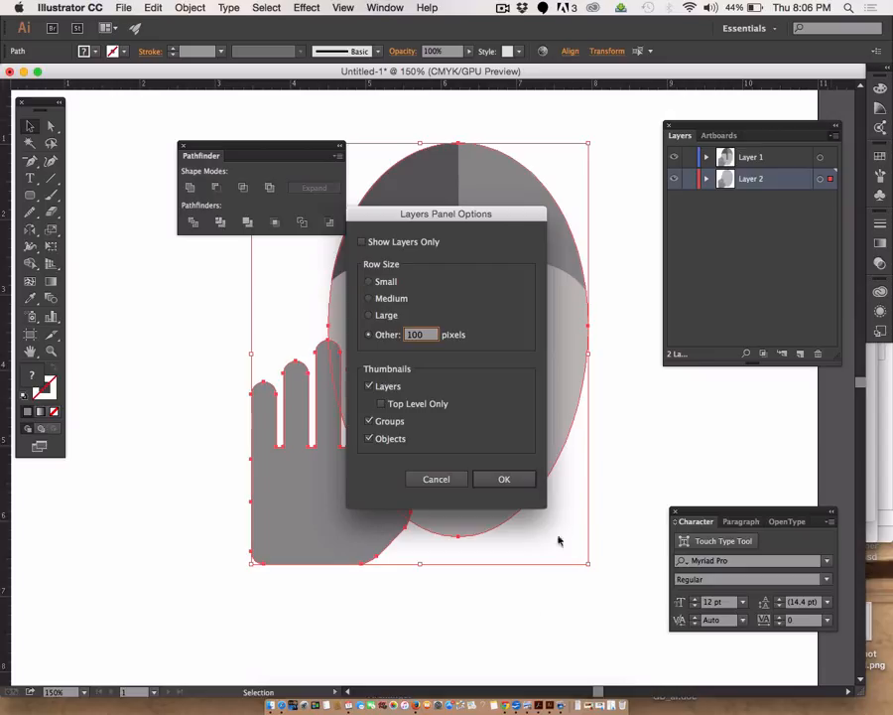
pyautogui.click(508, 483)
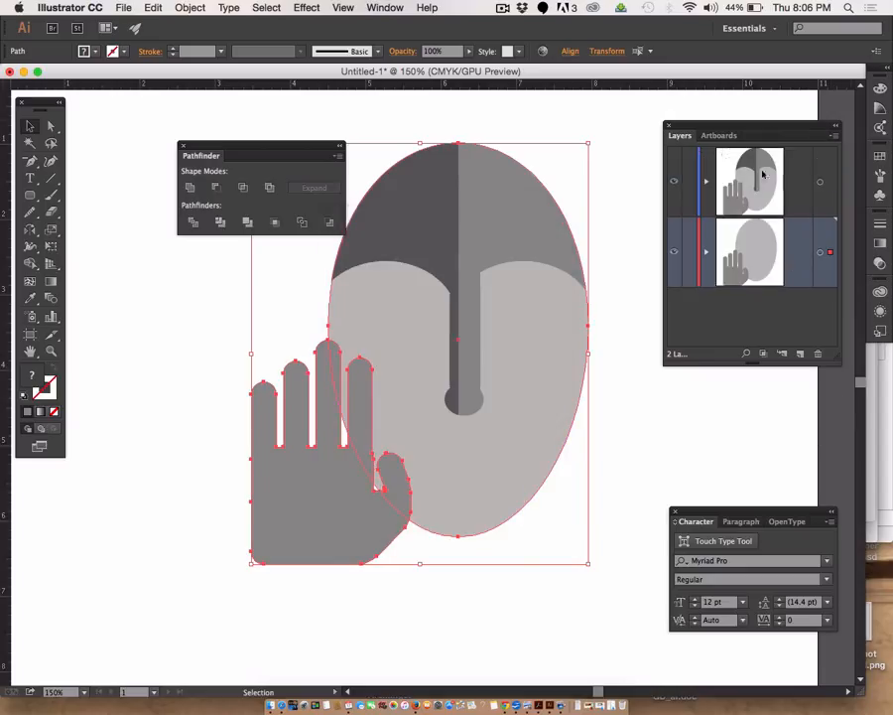
# Step: Expand Layer 1, look through its enlarged path thumbnails, and collapse the layer again
pyautogui.click(707, 181)
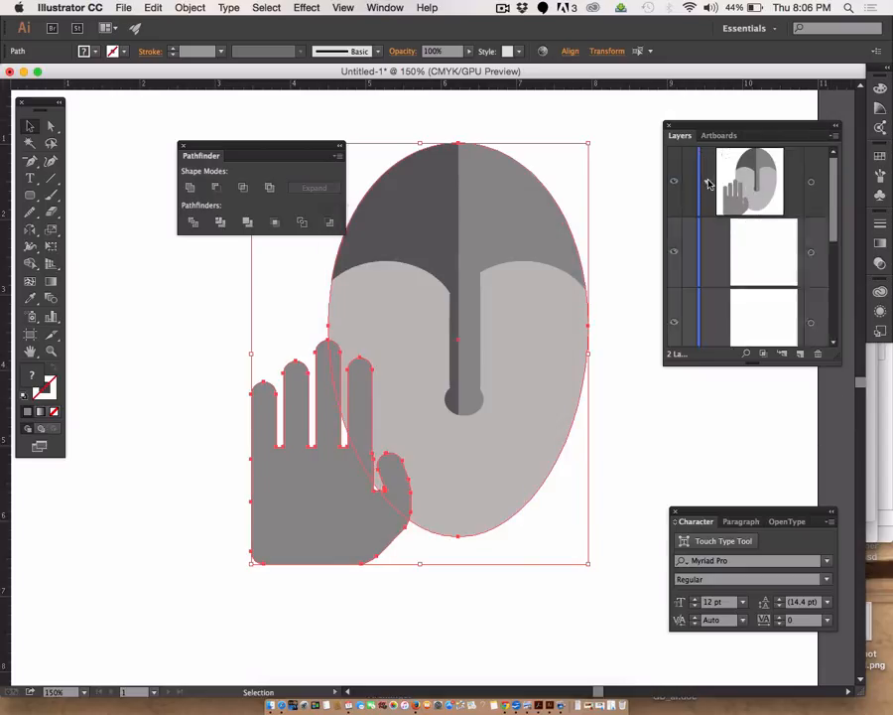
pyautogui.scroll(-5, 744, 208)
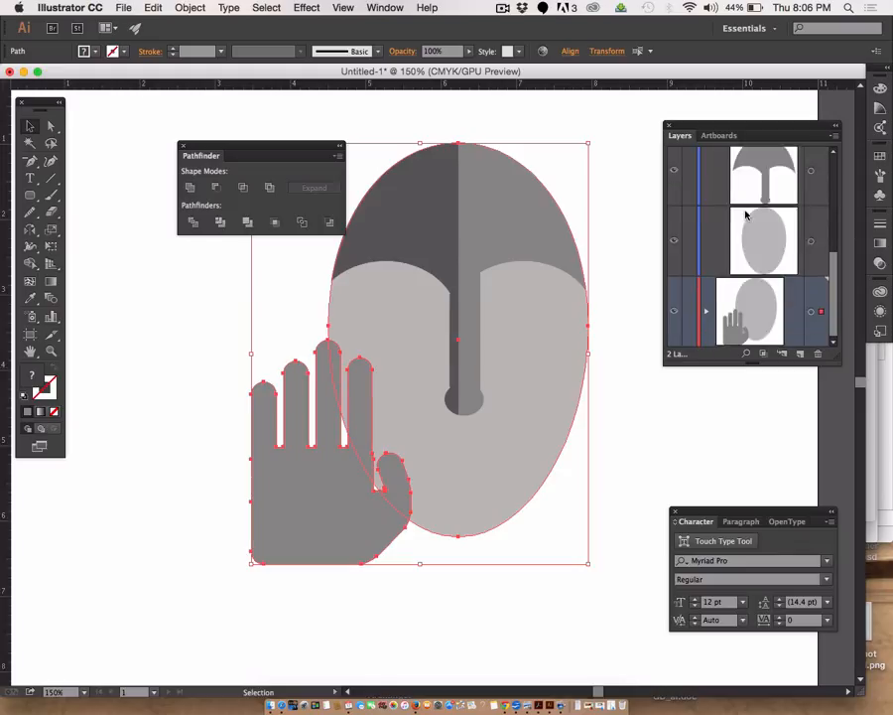
pyautogui.scroll(5, 744, 204)
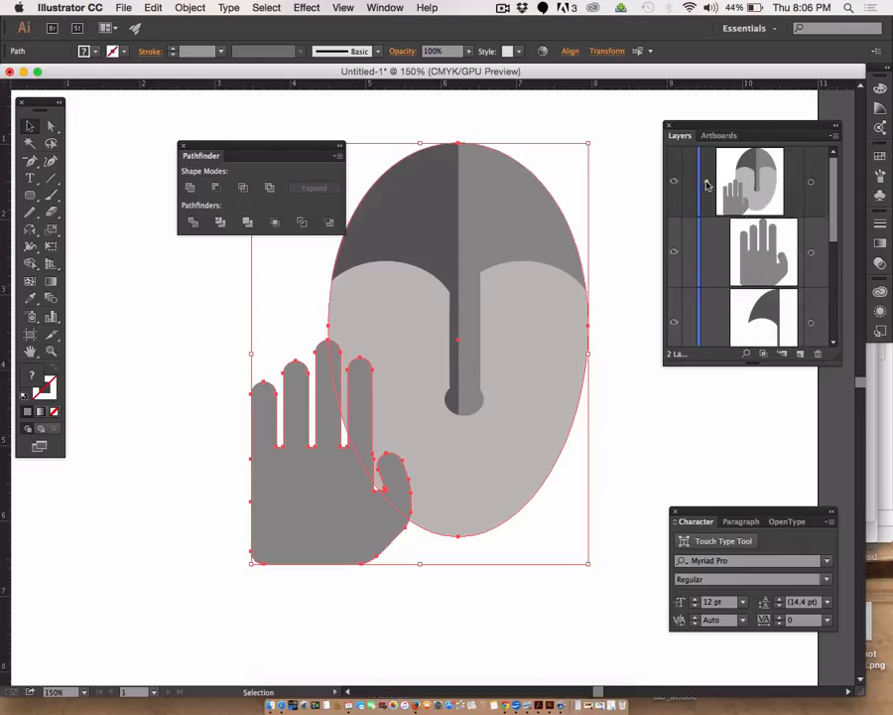
pyautogui.click(707, 181)
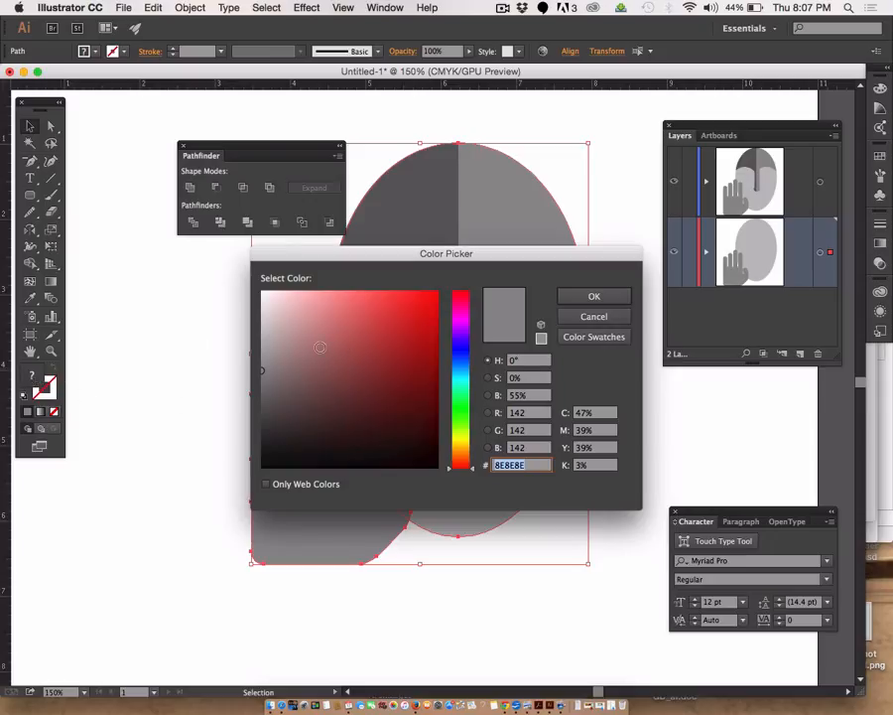
# Step: Fill the hand and oval copies on Layer 2 with white and apply the same white to their stroke
pyautogui.moveTo(306, 352); pyautogui.dragTo(242, 476)
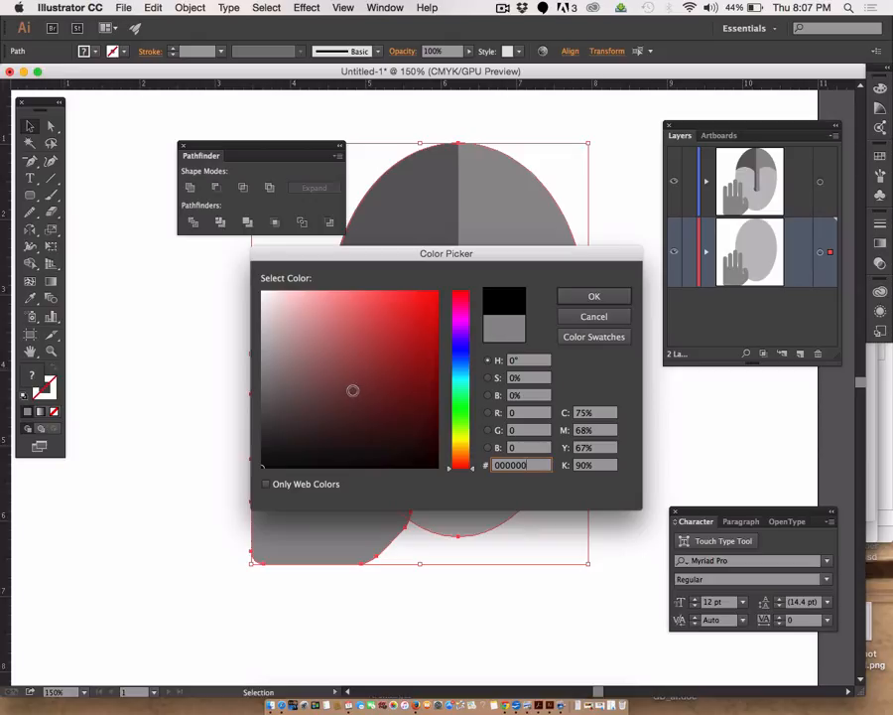
pyautogui.moveTo(352, 390); pyautogui.dragTo(245, 277)
pyautogui.click(599, 295)
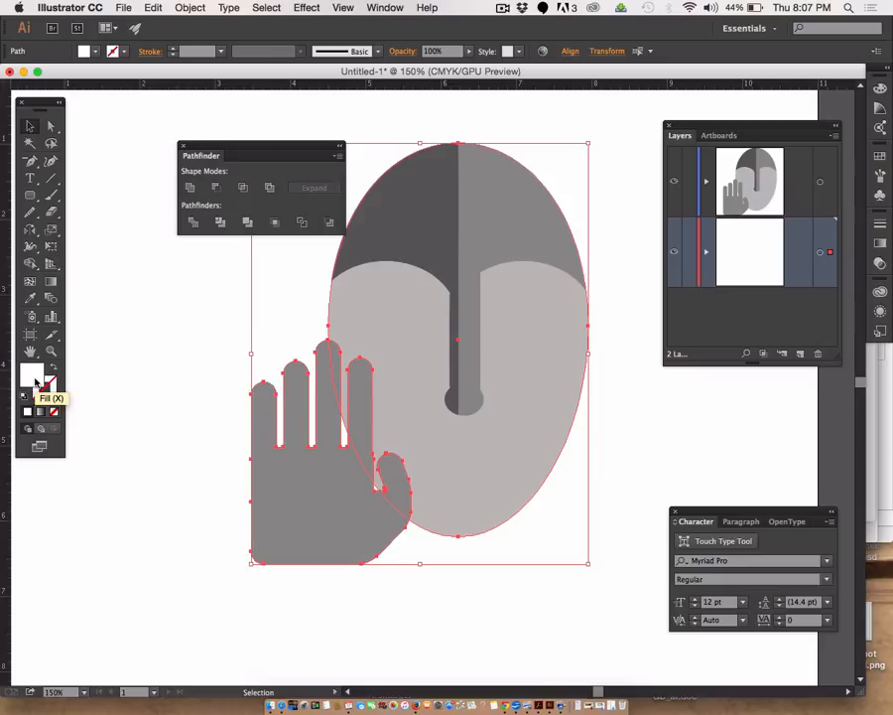
pyautogui.press('x')
pyautogui.moveTo(35, 382); pyautogui.dragTo(48, 388)
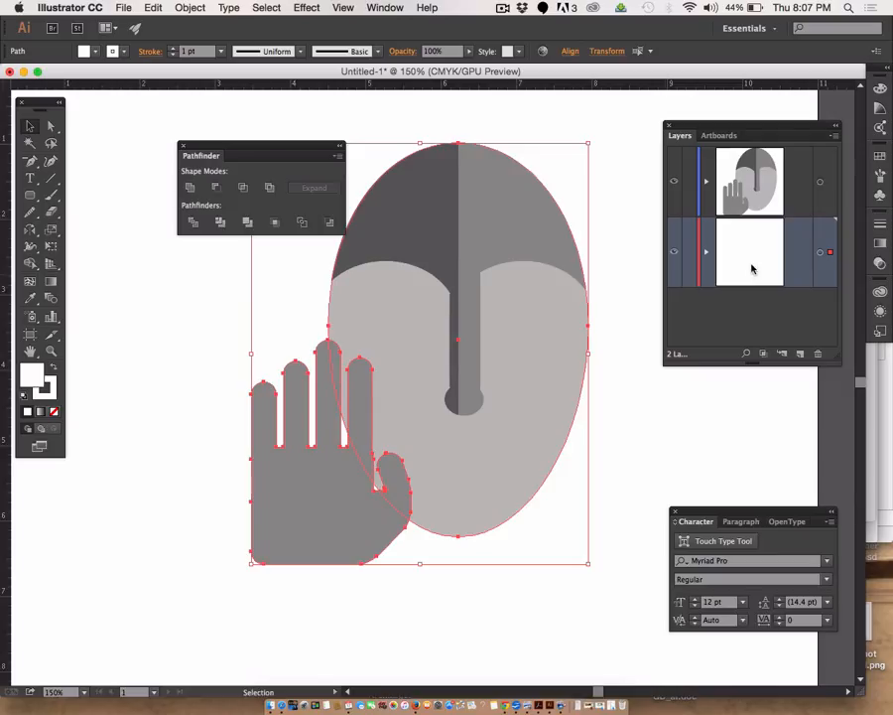
# Step: Fill the hand and oval copies on Layer 2 with black (000000) and apply the same black to their stroke
pyautogui.doubleClick(32, 377)
pyautogui.moveTo(345, 346); pyautogui.dragTo(243, 479)
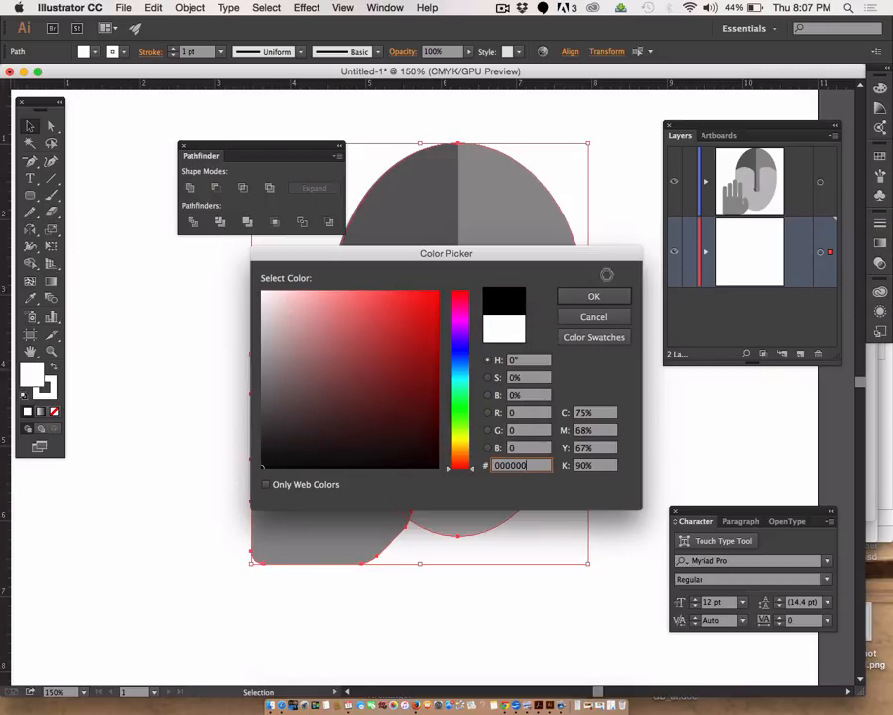
pyautogui.click(590, 297)
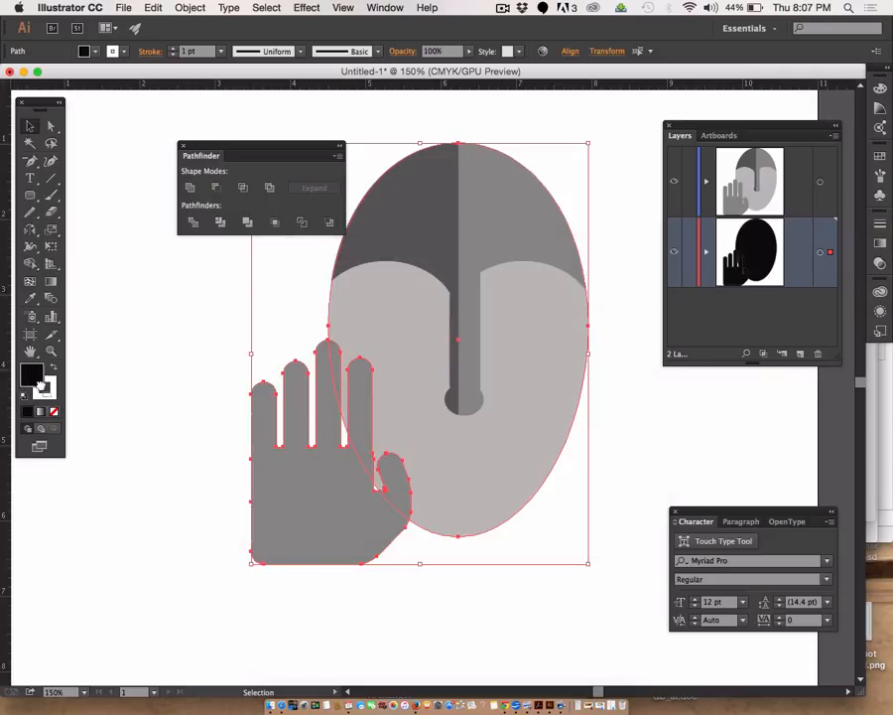
pyautogui.moveTo(32, 375); pyautogui.dragTo(47, 392)
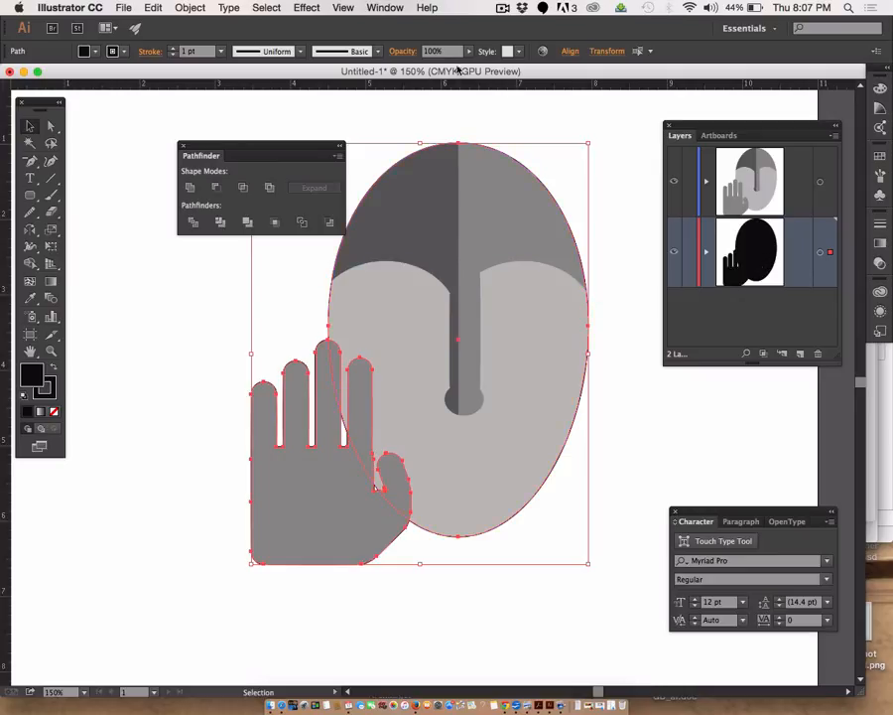
# Step: Set the stroke weight of the black hand and oval copies to 5 pt
pyautogui.click(190, 52)
pyautogui.write('3')
pyautogui.press('Up')
pyautogui.press('Up')
pyautogui.press('Up')
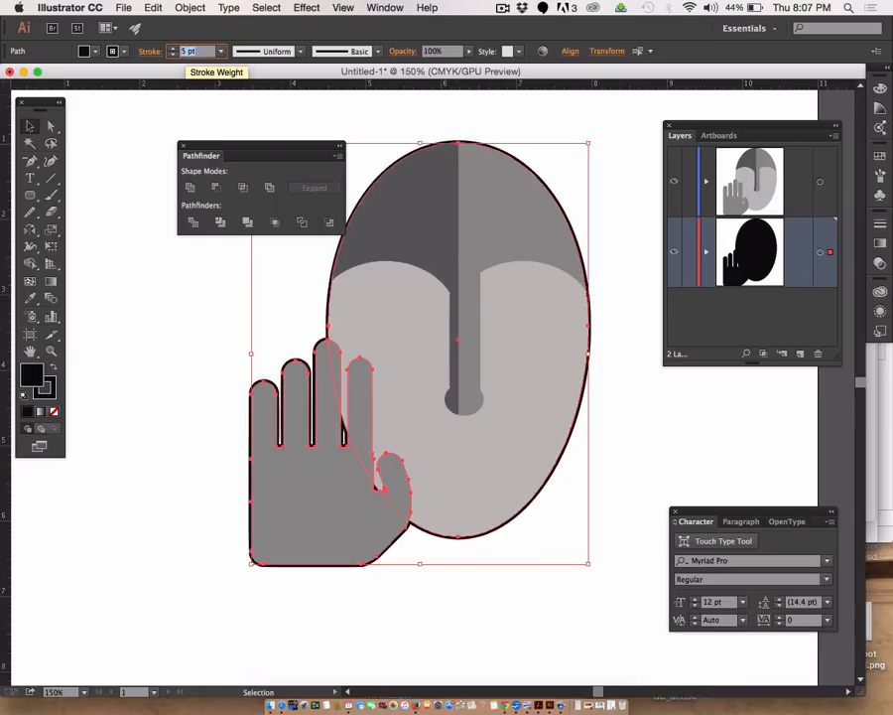
pyautogui.press('Down')
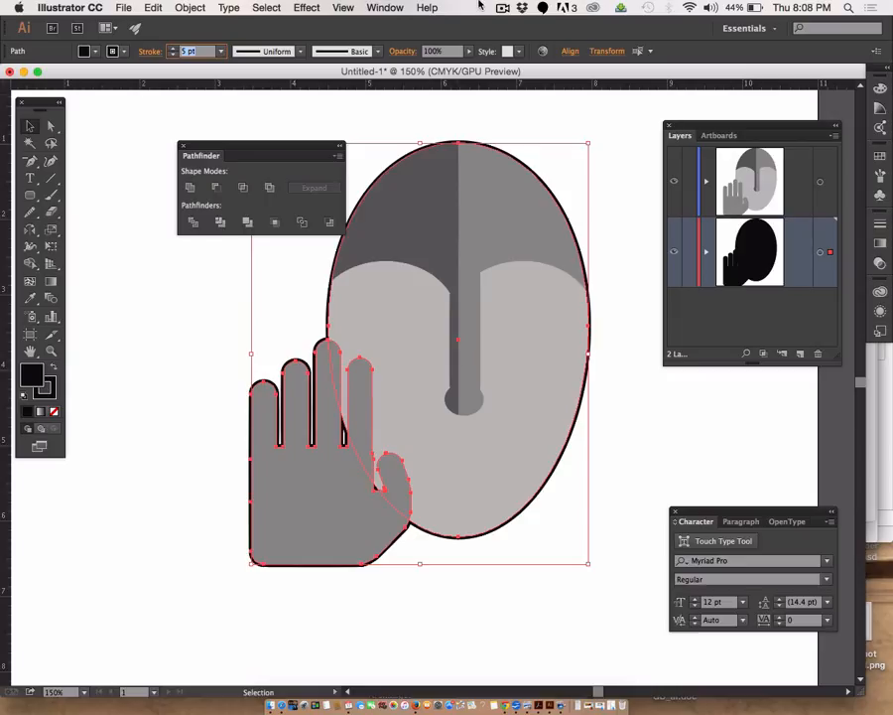
# Step: Paste the clipboard content in back on Layer 2 and set its fill to white (FFFFFF)
pyautogui.click(155, 9)
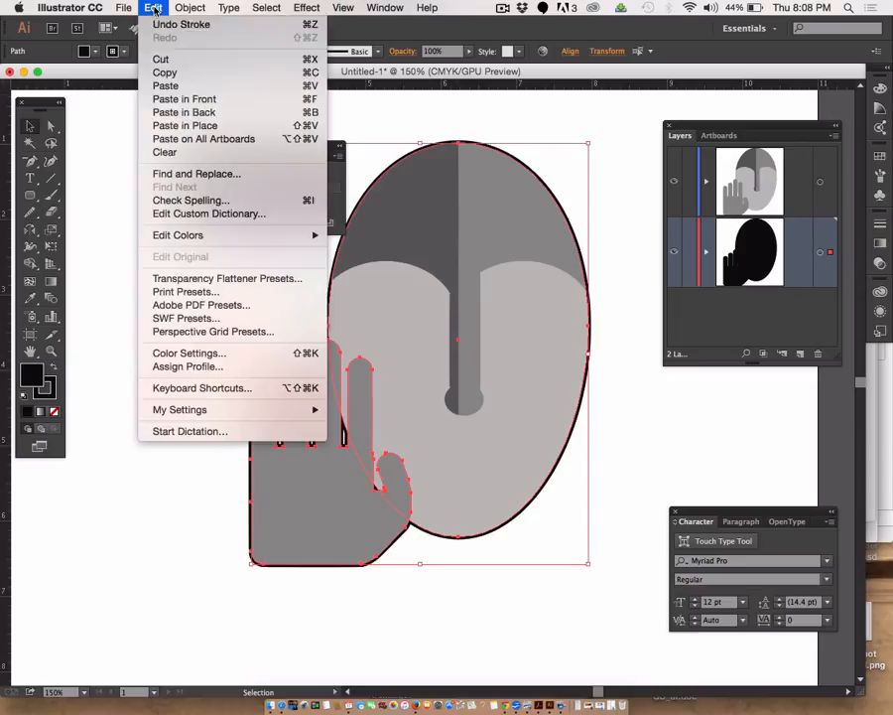
pyautogui.click(190, 114)
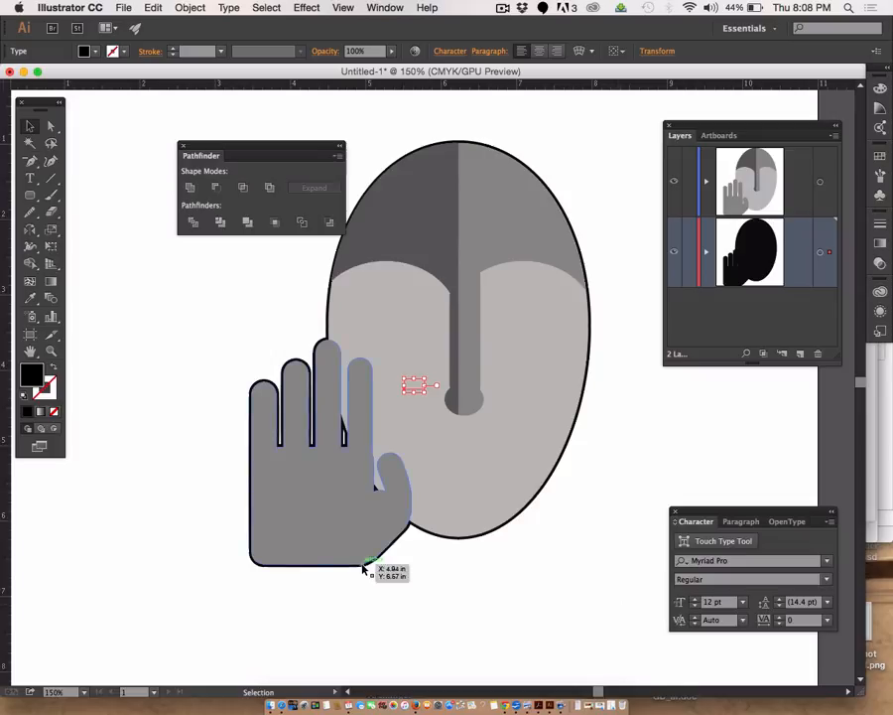
pyautogui.doubleClick(28, 380)
pyautogui.moveTo(286, 325)
pyautogui.mouseDown()
pyautogui.moveTo(299, 322)
pyautogui.moveTo(248, 284)
pyautogui.mouseUp()
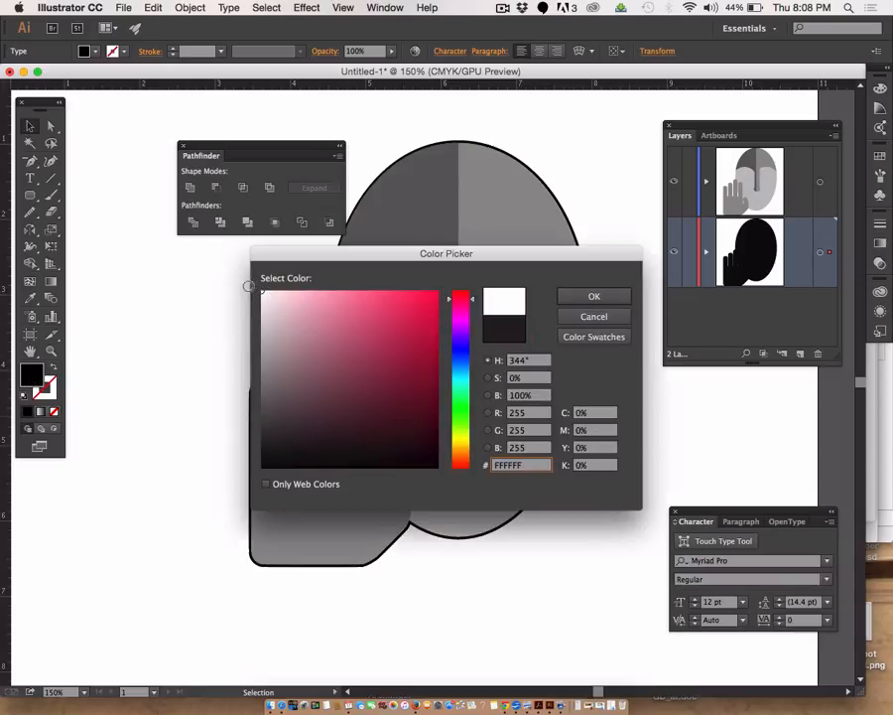
pyautogui.click(593, 298)
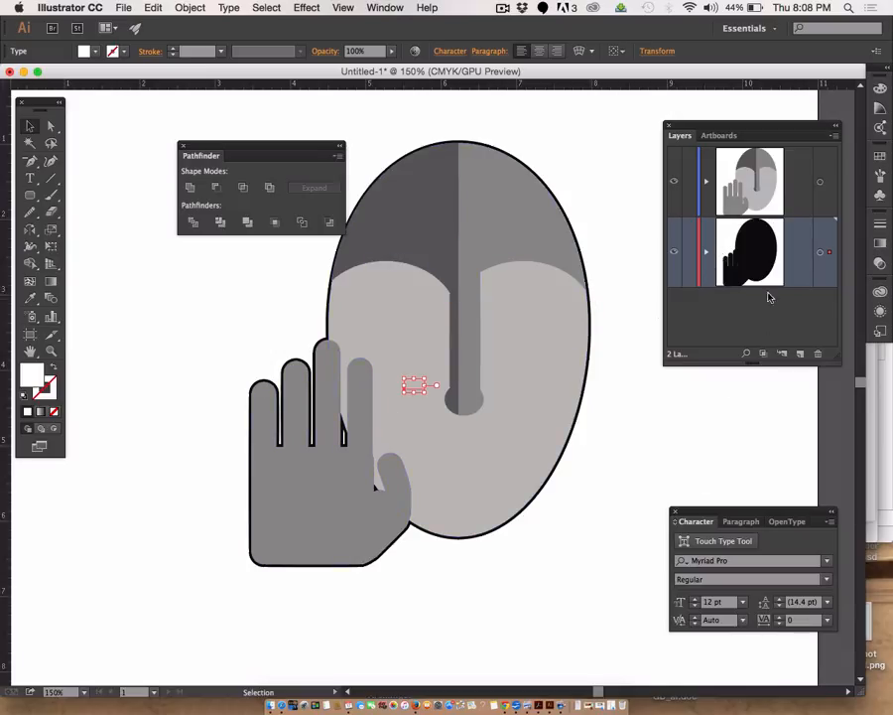
# Step: Expand Layer 2 and enlarge the Layers panel until all of the layer's items and their names fit
pyautogui.click(707, 256)
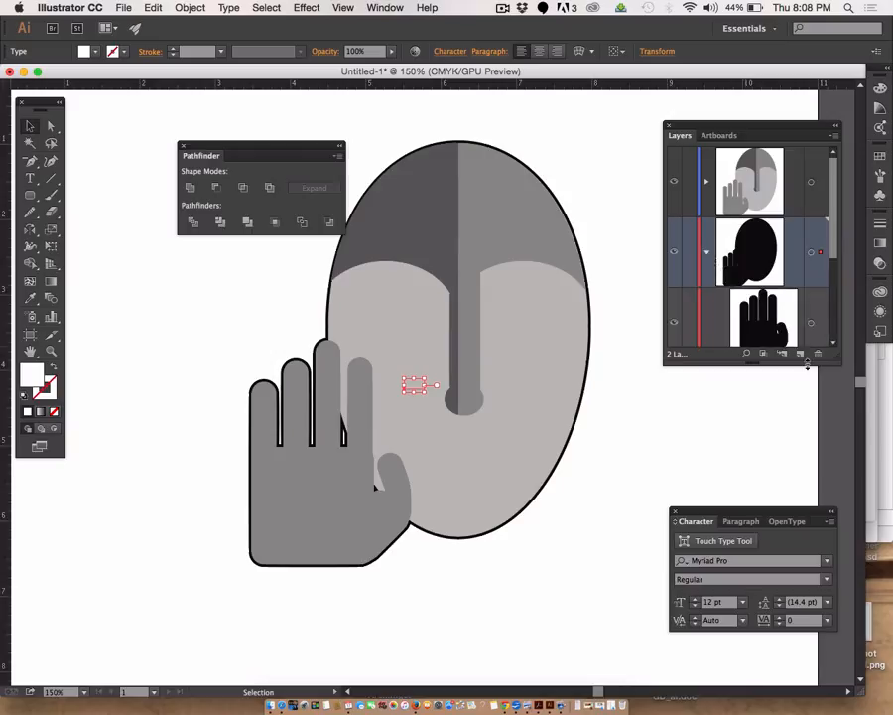
pyautogui.moveTo(842, 413); pyautogui.dragTo(848, 470)
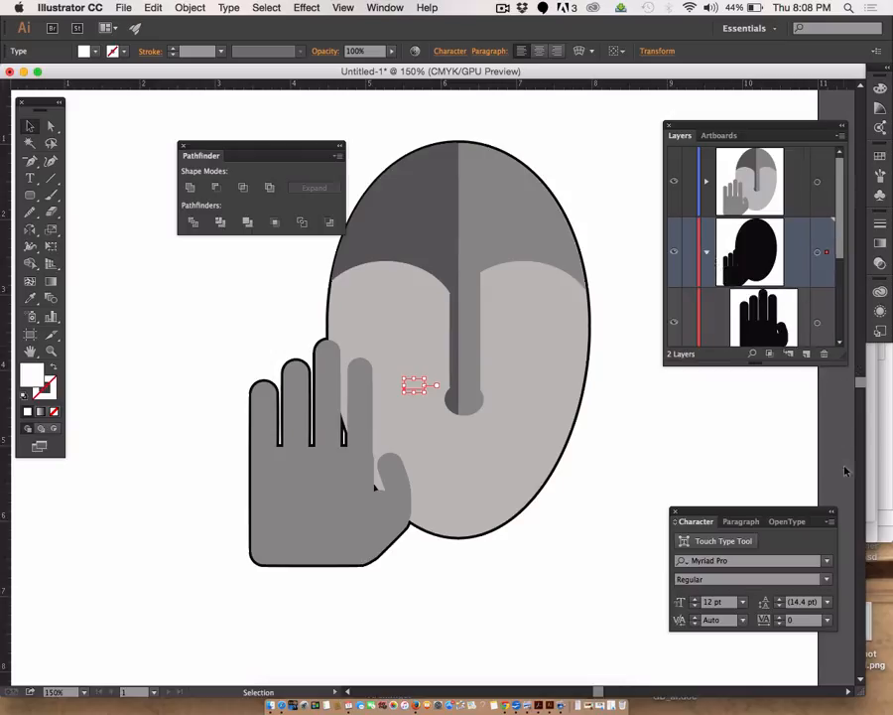
pyautogui.moveTo(841, 359); pyautogui.dragTo(864, 629)
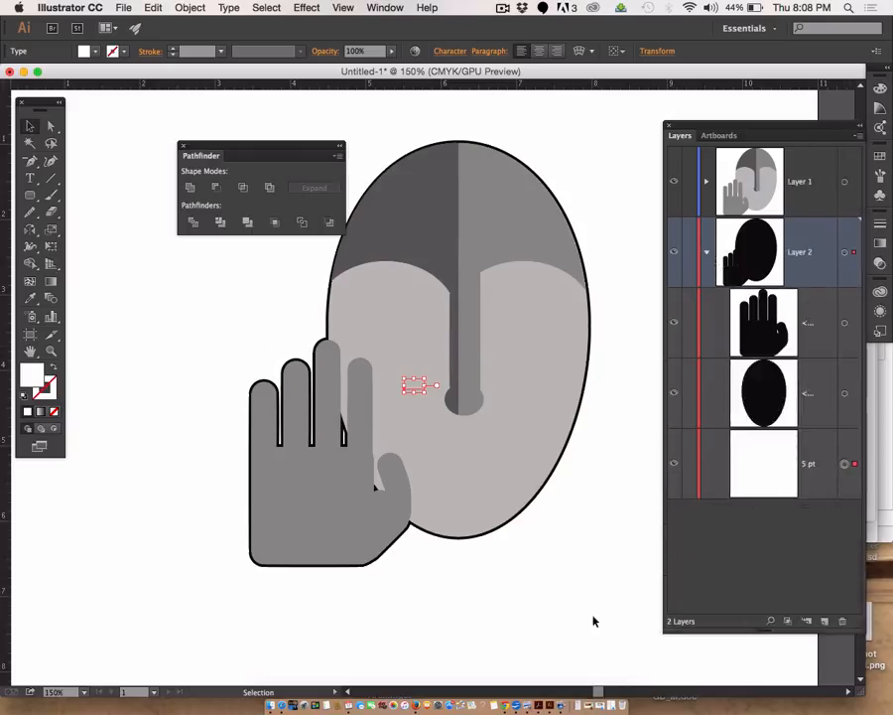
# Step: Delete the stray "5 pt" text object from Layer 2
pyautogui.click(548, 617)
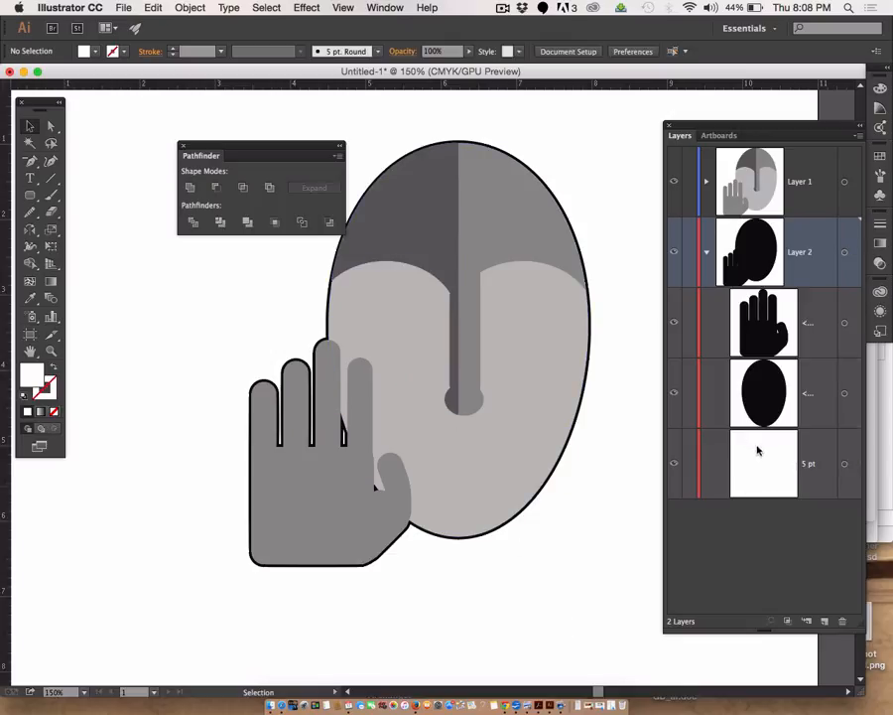
pyautogui.click(780, 487)
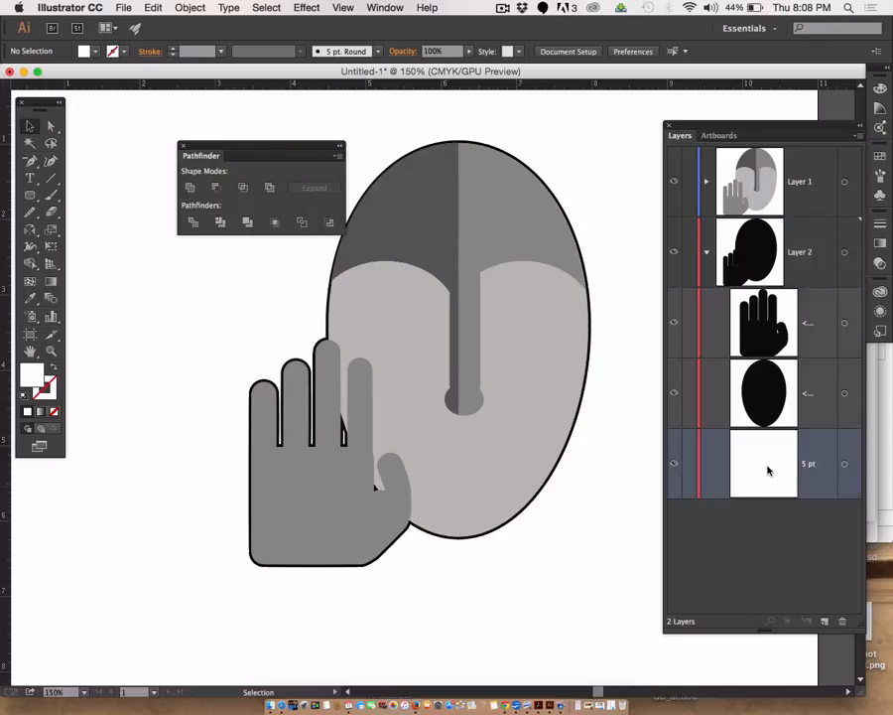
pyautogui.click(843, 621)
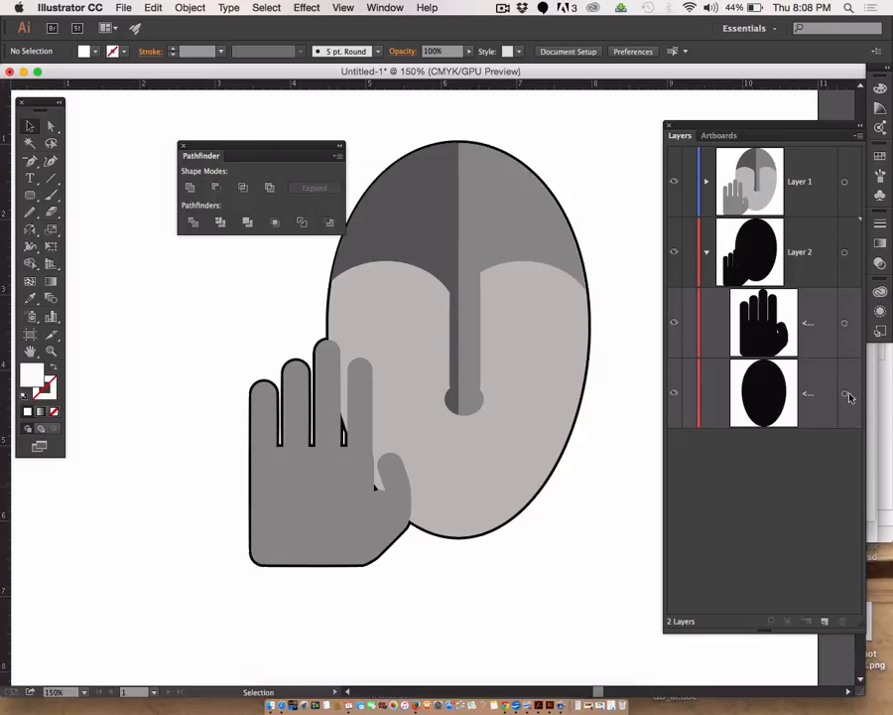
# Step: Copy the black hand and oval on Layer 2 together and paste the duplicates in back
pyautogui.click(844, 322)
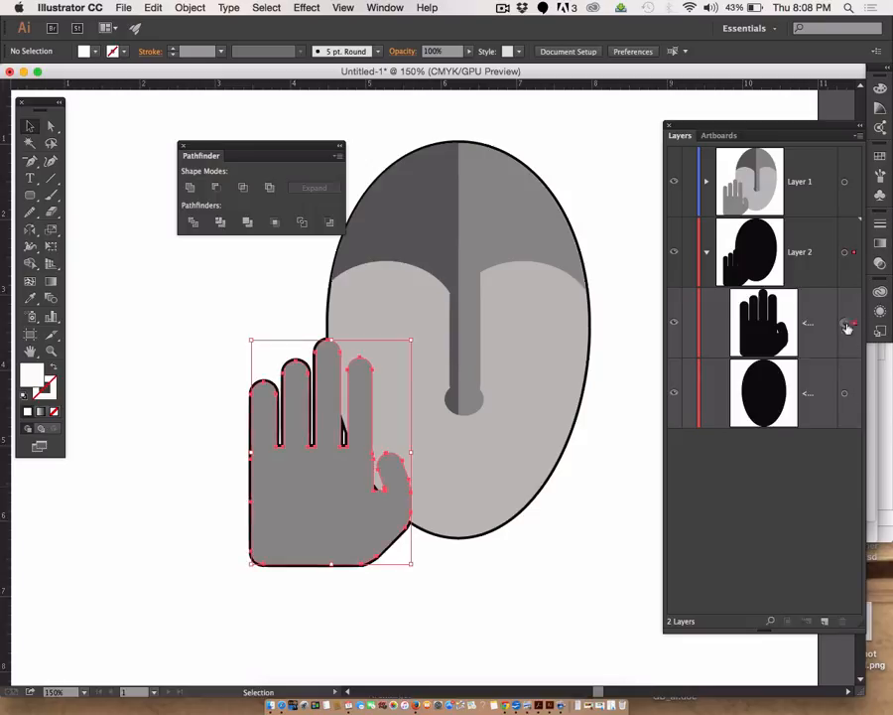
pyautogui.keyDown('shift'); pyautogui.click(844, 394); pyautogui.keyUp('shift')
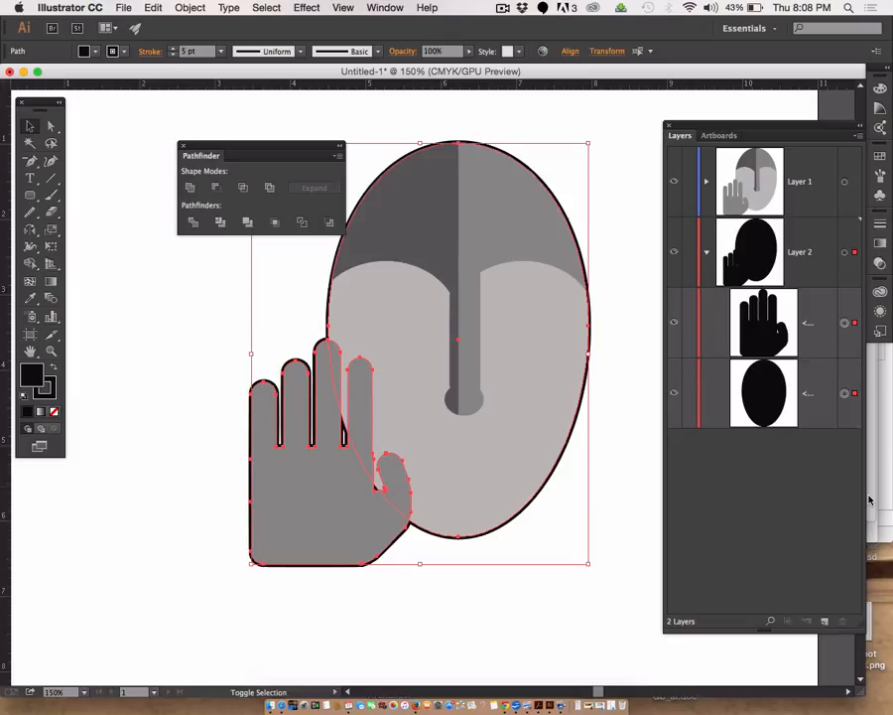
pyautogui.click(302, 8)
pyautogui.press('super+b')
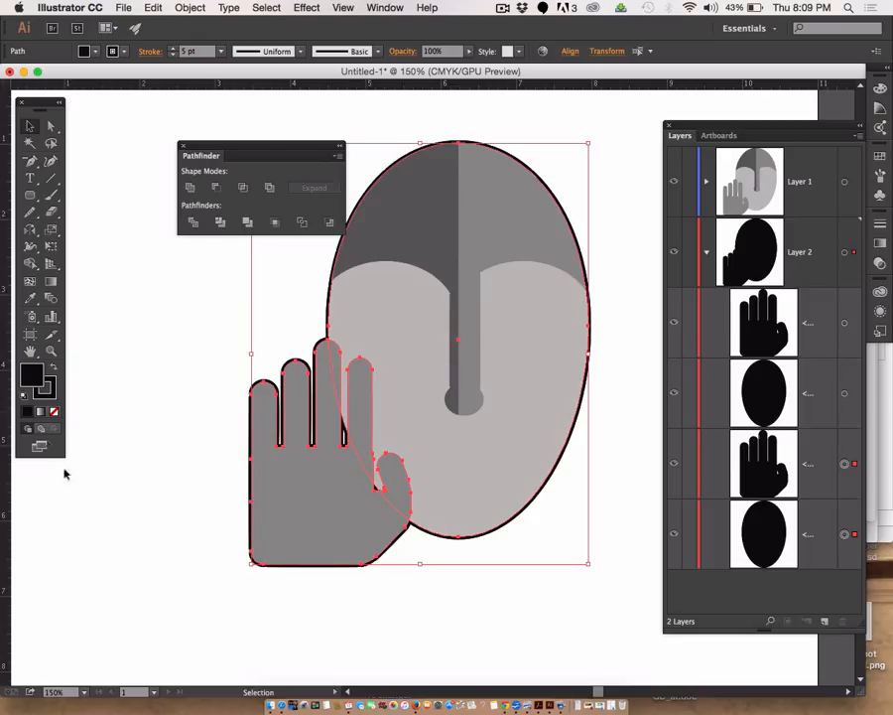
# Step: Give the pasted hand and oval copies a near-white fill (FCFAFB) and matching stroke, with an 11 pt stroke weight
pyautogui.doubleClick(31, 374)
pyautogui.moveTo(326, 340)
pyautogui.mouseDown()
pyautogui.moveTo(231, 267)
pyautogui.moveTo(278, 467)
pyautogui.moveTo(371, 318)
pyautogui.moveTo(279, 318)
pyautogui.moveTo(264, 291)
pyautogui.mouseUp()
pyautogui.click(590, 294)
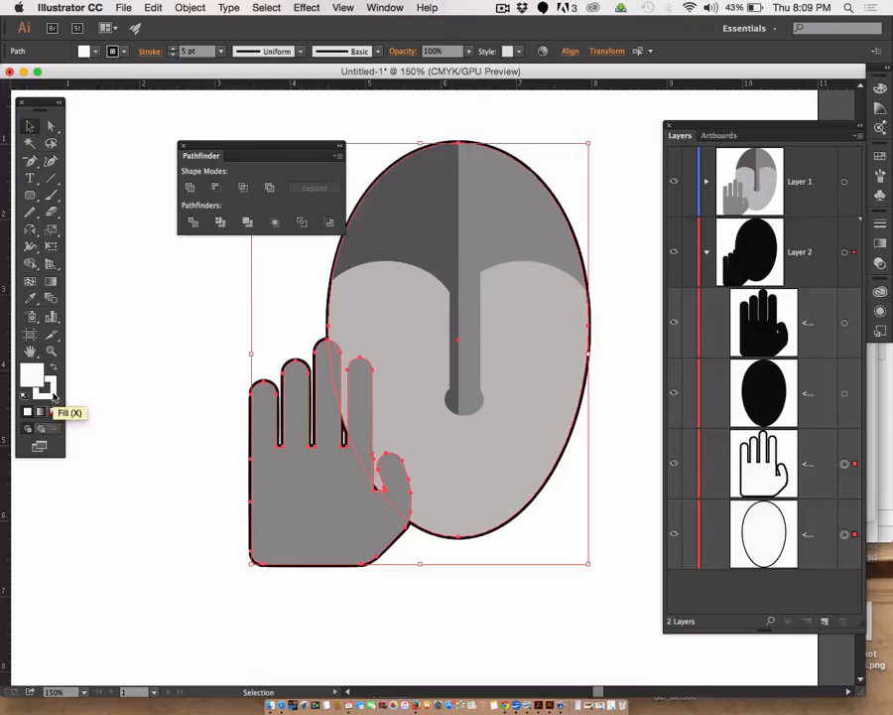
pyautogui.click(172, 50)
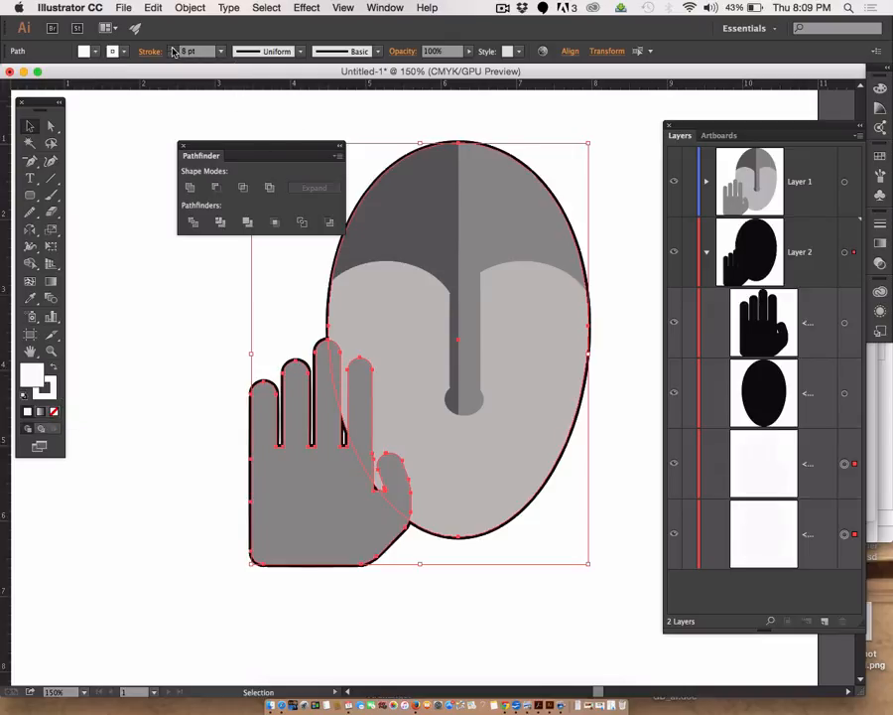
pyautogui.click(172, 51)
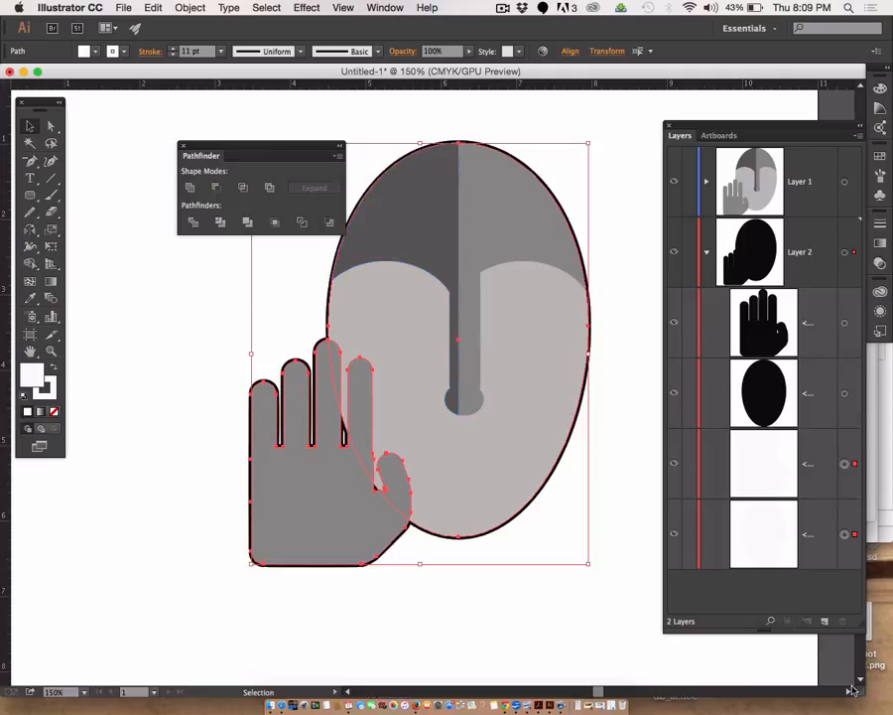
# Step: Paste another hand and oval pair in back and set its fill and stroke to black (000000)
pyautogui.press('a')
pyautogui.press('v')
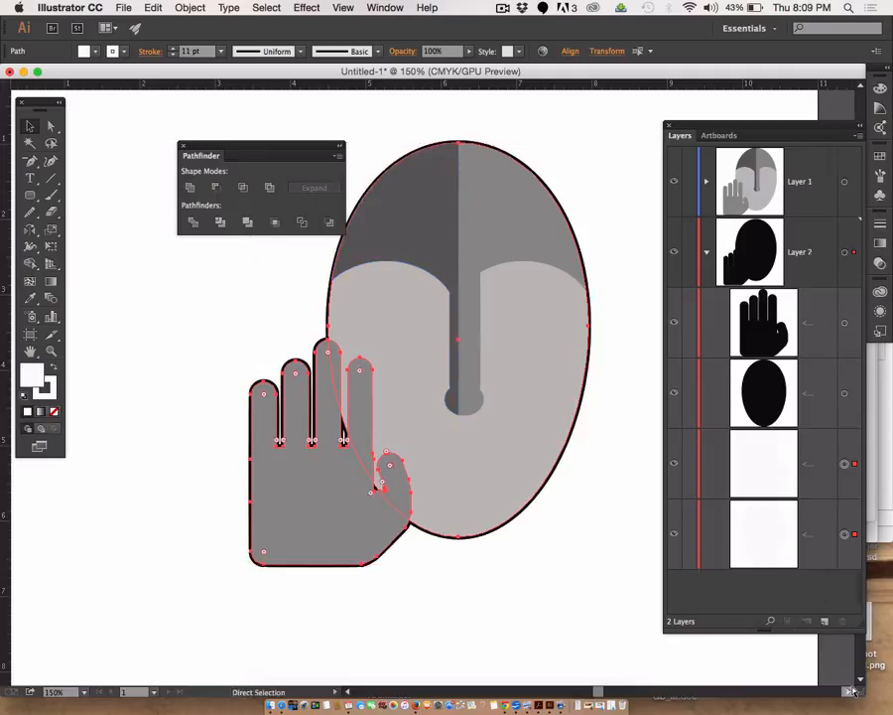
pyautogui.press('super+b')
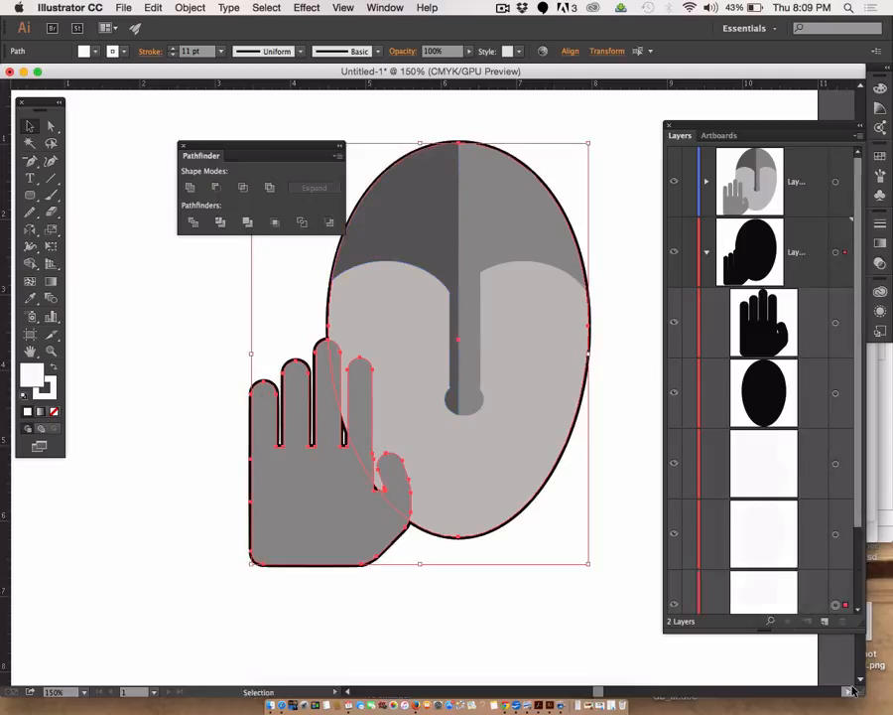
pyautogui.doubleClick(32, 374)
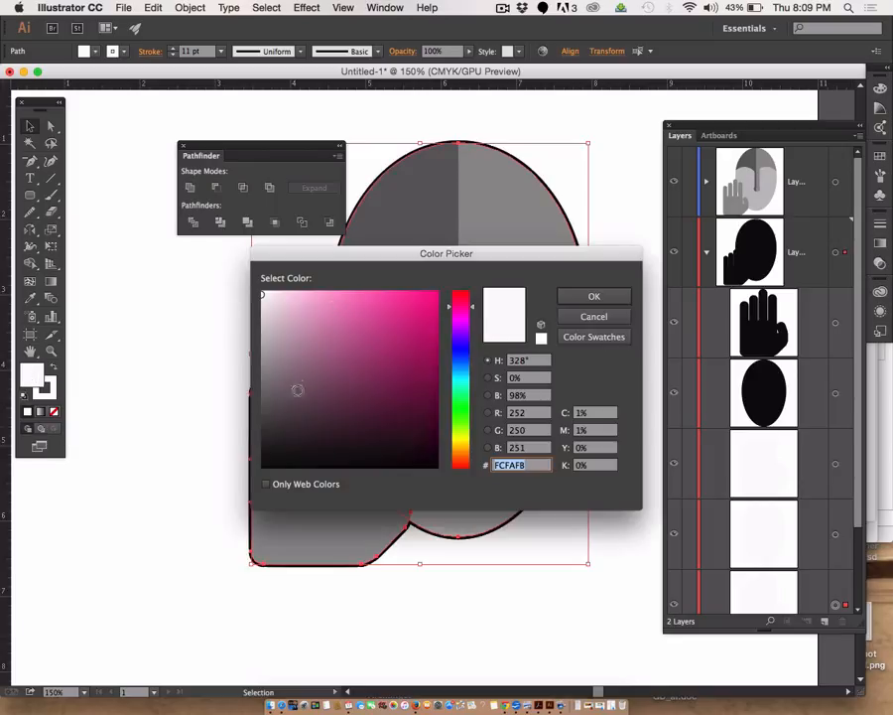
pyautogui.moveTo(295, 387); pyautogui.dragTo(261, 474)
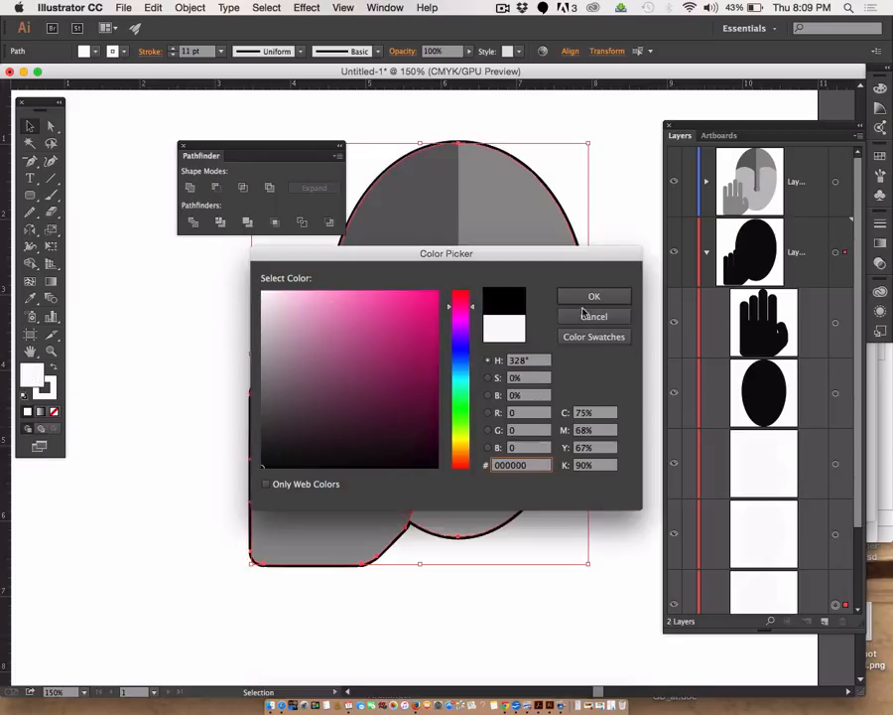
pyautogui.click(583, 299)
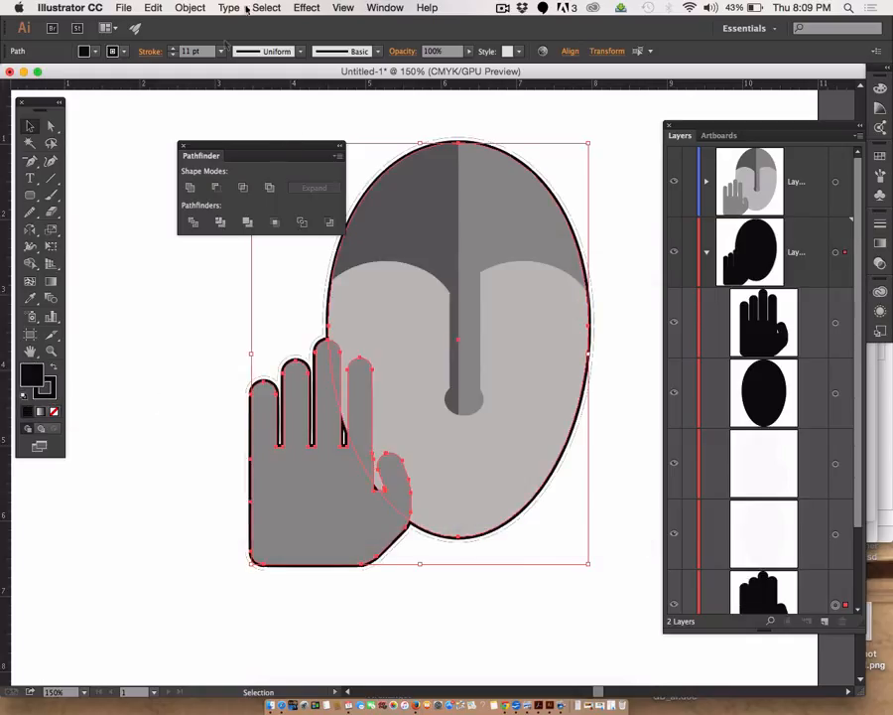
# Step: Set the stroke weight of the rearmost black hand and oval copies to 26 pt and clear the selection
pyautogui.click(172, 48)
pyautogui.click(172, 48)
pyautogui.click(173, 47)
pyautogui.click(172, 48)
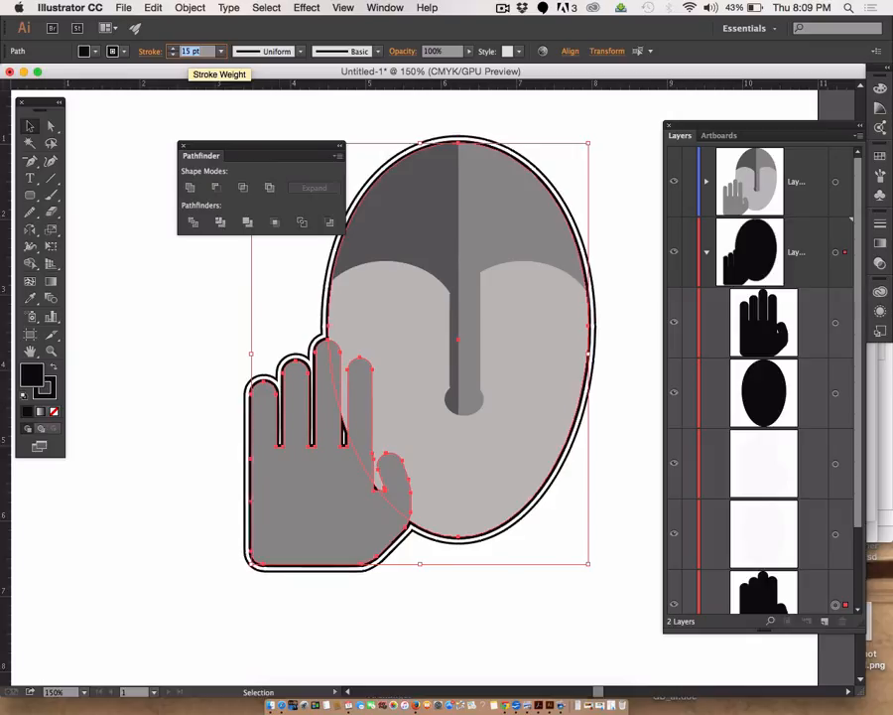
pyautogui.click(173, 48)
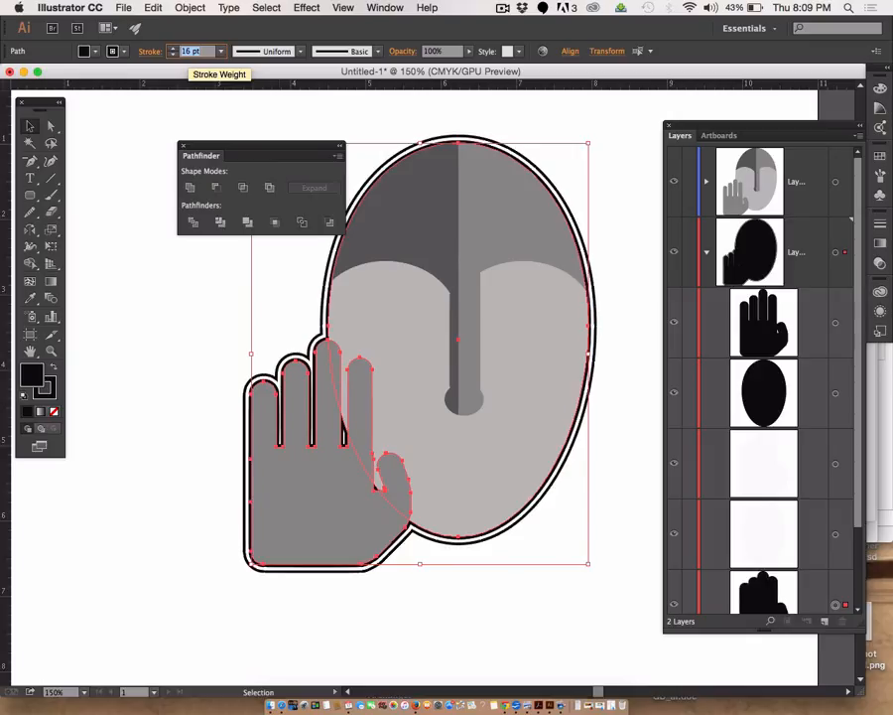
pyautogui.click(173, 48)
pyautogui.click(172, 47)
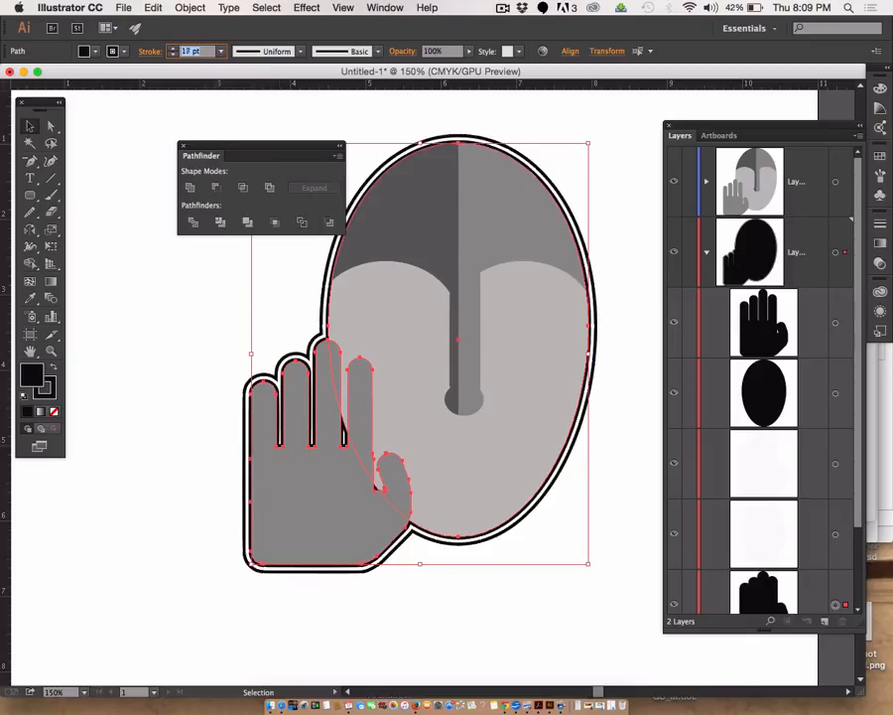
pyautogui.click(173, 48)
pyautogui.click(172, 48)
pyautogui.click(173, 48)
pyautogui.click(172, 47)
pyautogui.click(172, 48)
pyautogui.click(173, 48)
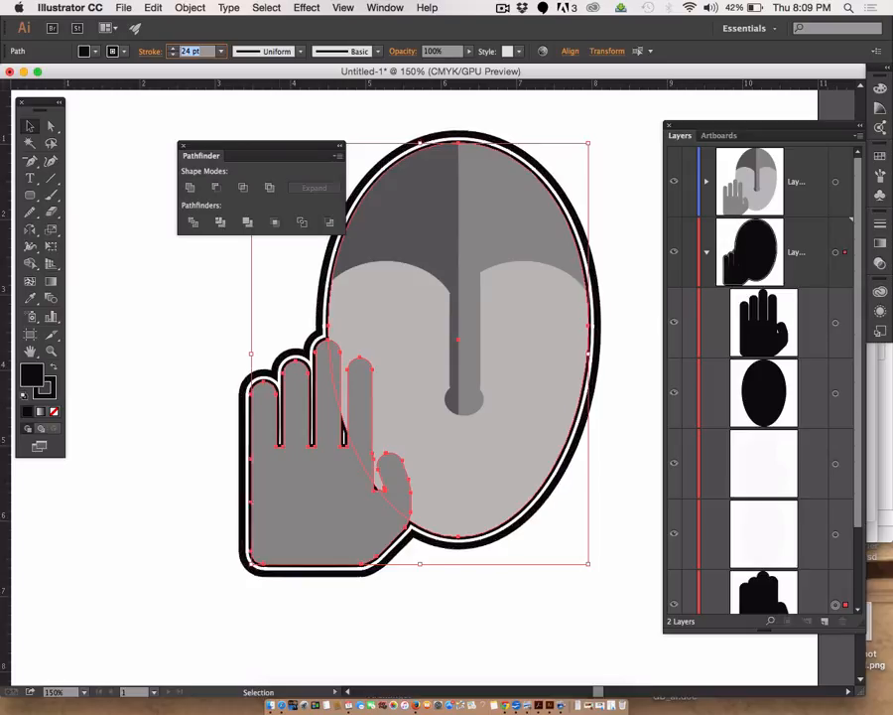
pyautogui.click(172, 47)
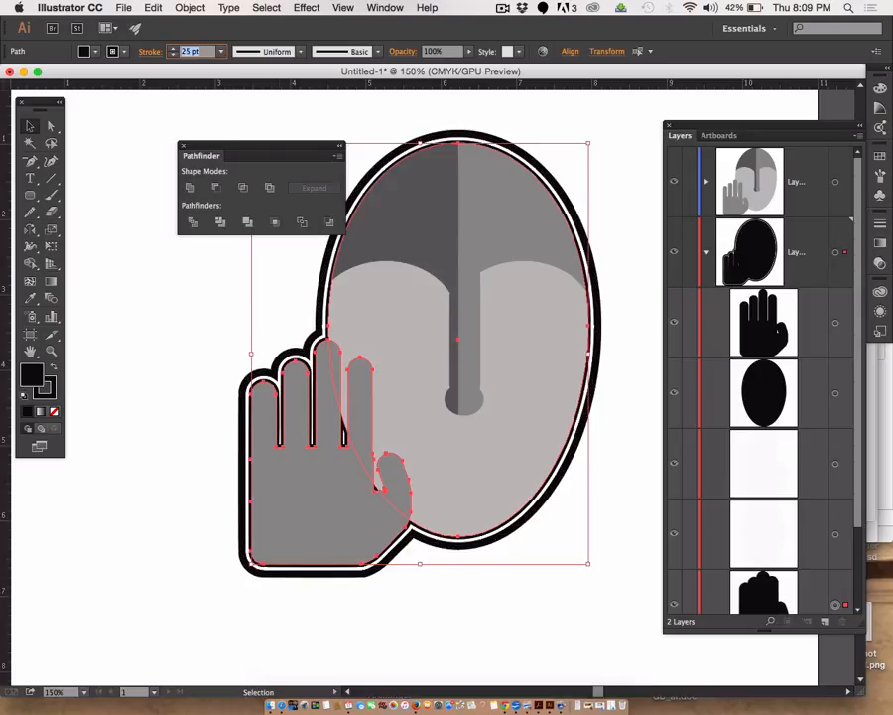
pyautogui.press('Down')
pyautogui.press('Down')
pyautogui.press('Down')
pyautogui.press('Down')
pyautogui.press('Down')
pyautogui.press('Down')
pyautogui.press('Down')
pyautogui.press('Down')
pyautogui.press('Down')
pyautogui.press('Down')
pyautogui.press('Down')
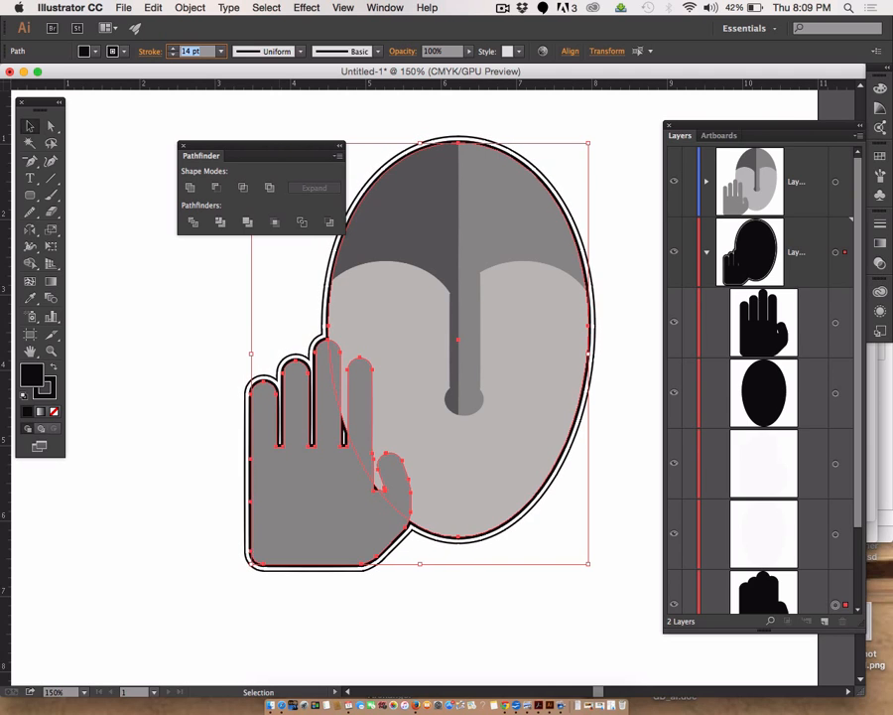
pyautogui.press('Up')
pyautogui.press('Up')
pyautogui.press('Up')
pyautogui.press('Up')
pyautogui.press('Up')
pyautogui.press('Up')
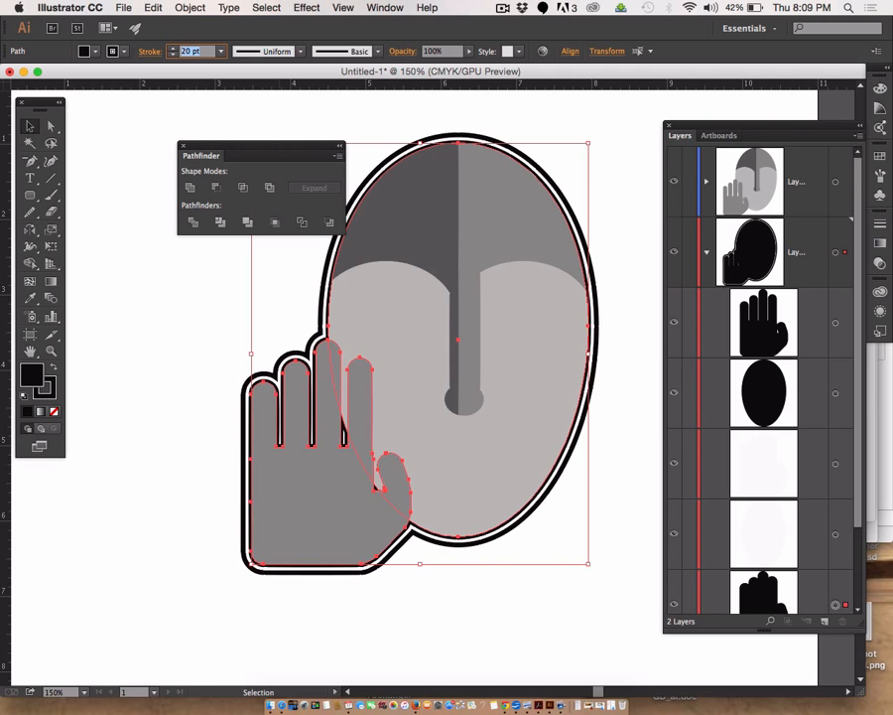
pyautogui.press('Up')
pyautogui.press('Up')
pyautogui.press('Up')
pyautogui.press('Up')
pyautogui.press('Up')
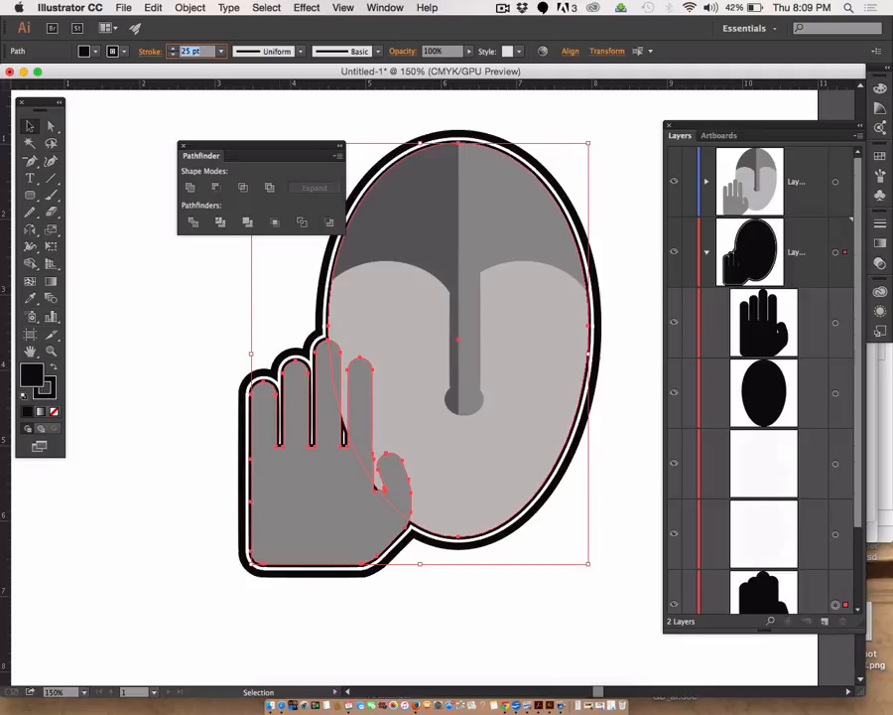
pyautogui.press('Up')
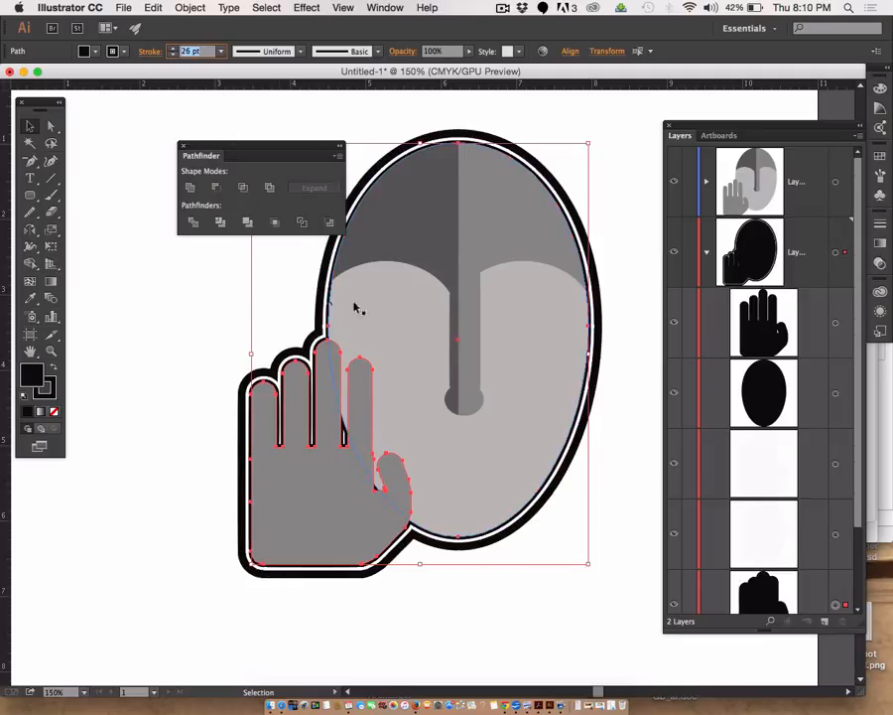
pyautogui.click(143, 322)
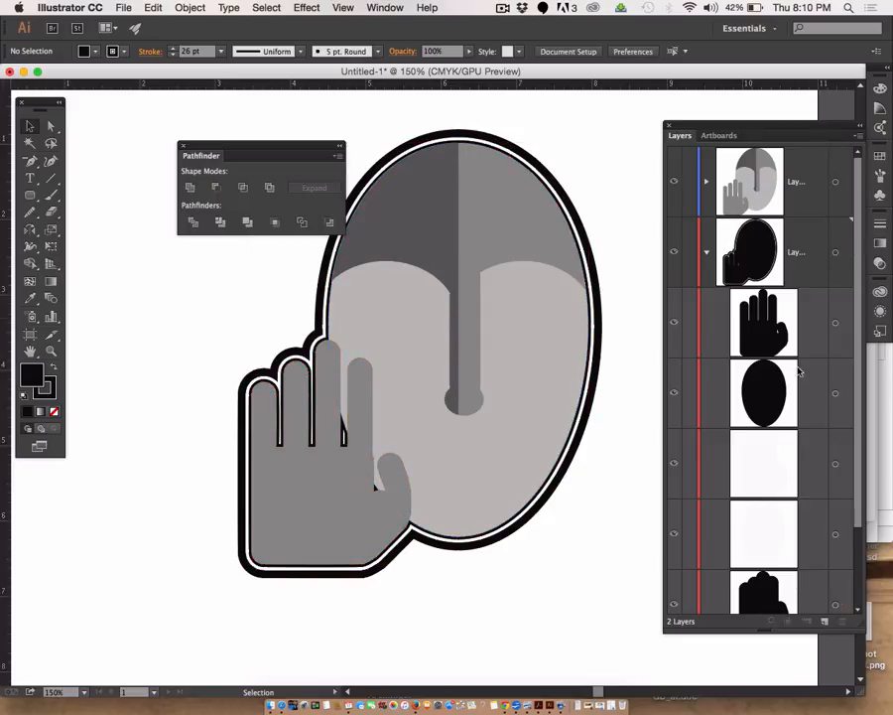
# Step: Recolor the fill and stroke of the white hand and oval copies on Layer 2 to pink (FDB0FF), and deselect them
pyautogui.scroll(-3, 816, 435)
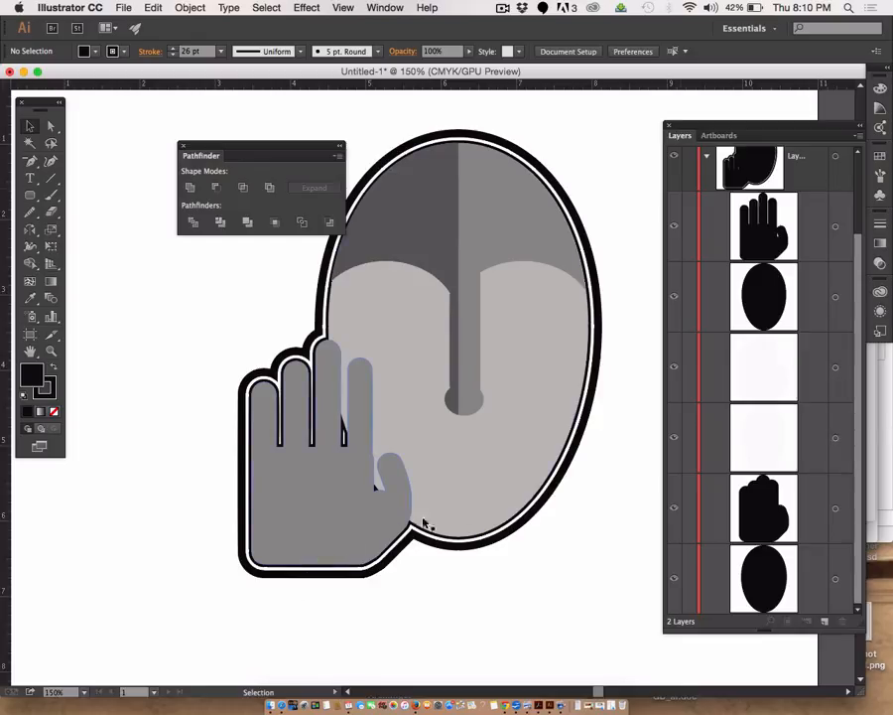
pyautogui.click(835, 368)
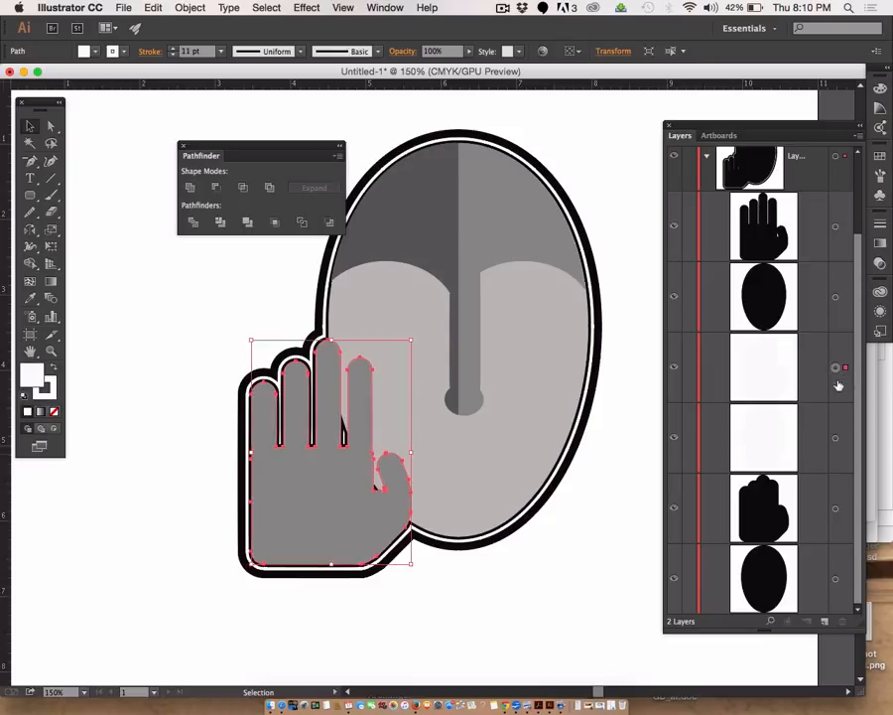
pyautogui.keyDown('shift'); pyautogui.click(835, 438); pyautogui.keyUp('shift')
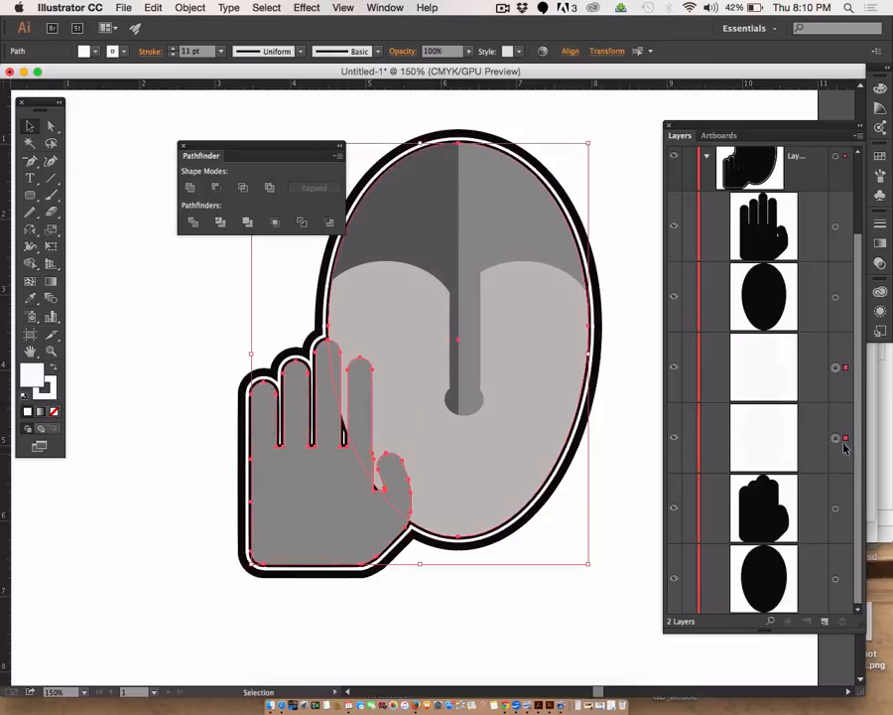
pyautogui.doubleClick(30, 377)
pyautogui.moveTo(317, 317); pyautogui.dragTo(316, 290)
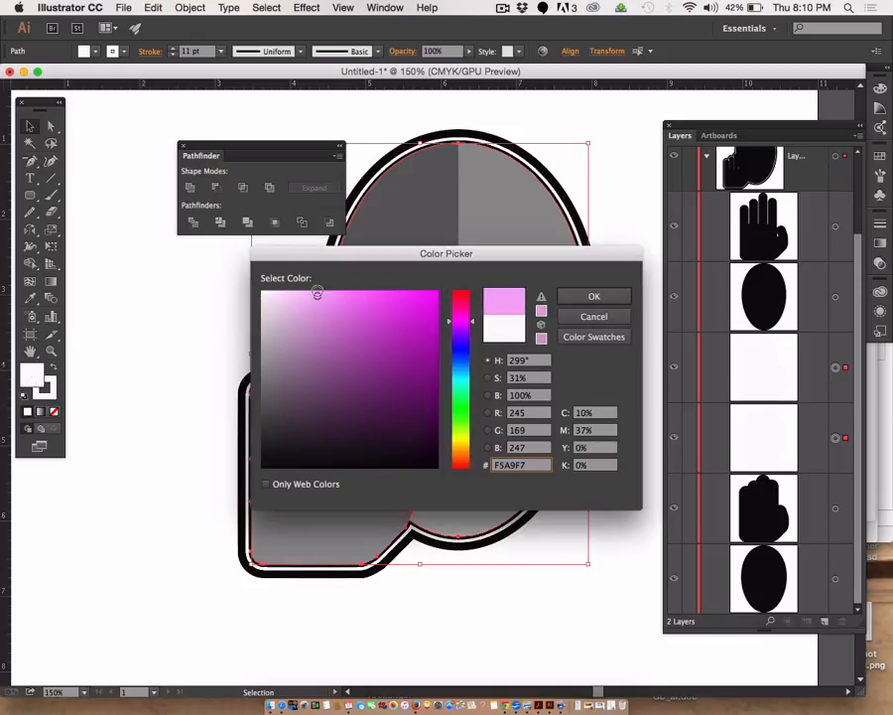
pyautogui.click(592, 297)
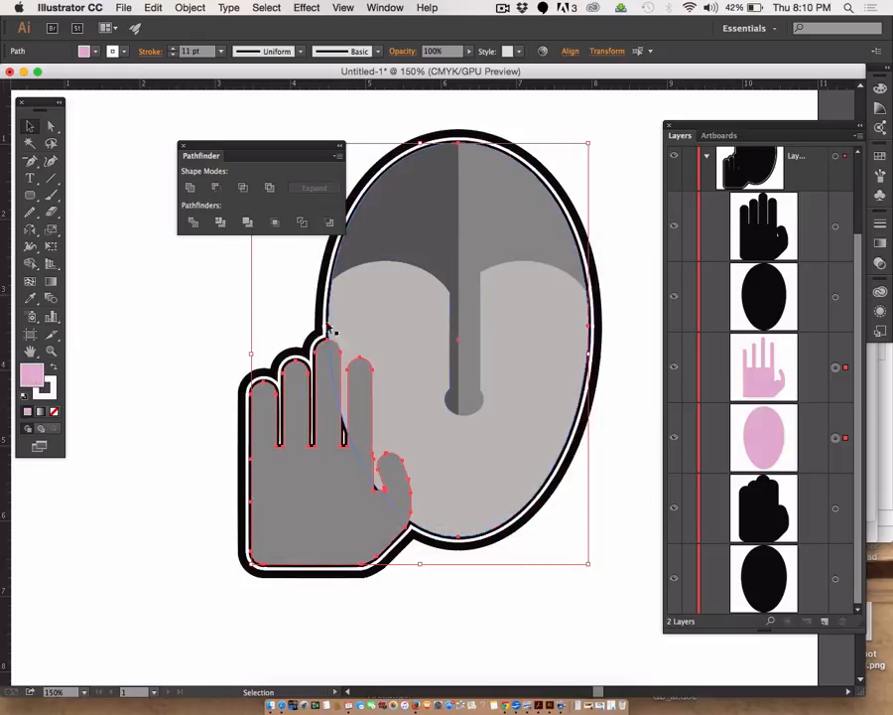
pyautogui.moveTo(31, 376); pyautogui.dragTo(45, 392)
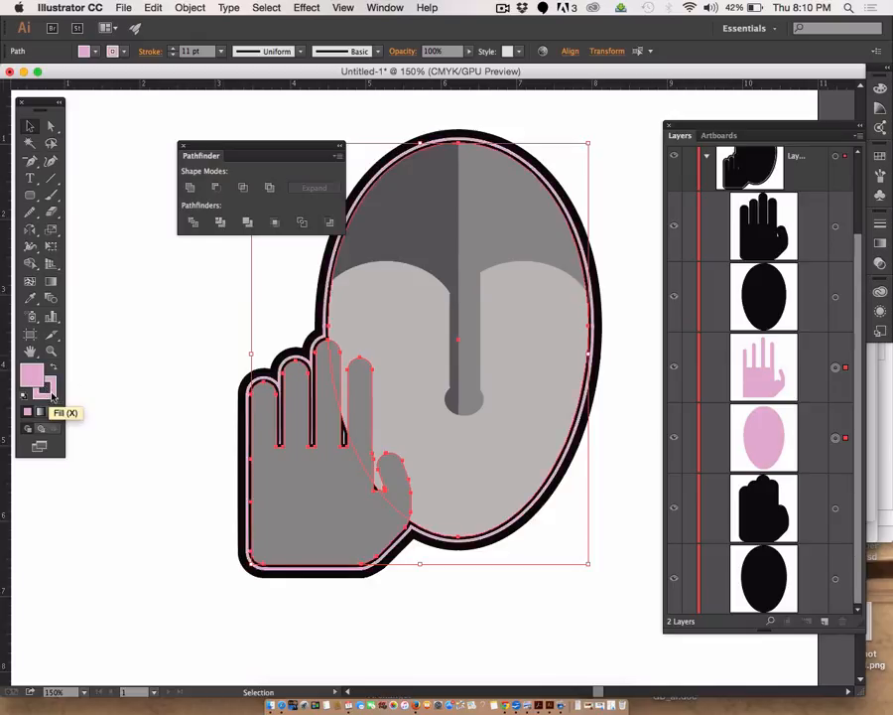
pyautogui.click(159, 565)
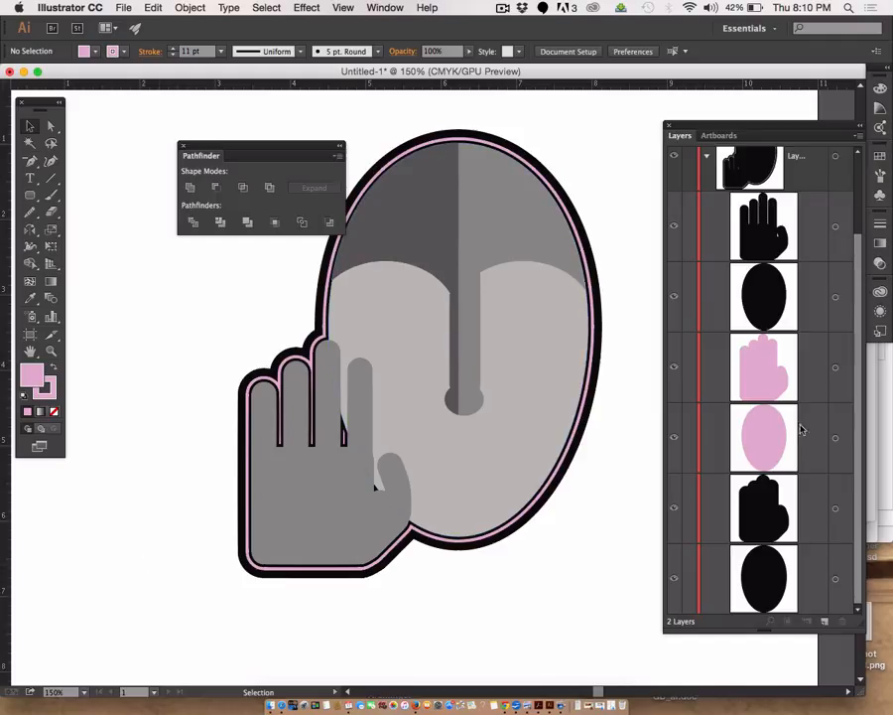
# Step: Recolor the fill and stroke of the pink hand and oval copies on Layer 2 to crimson red, and deselect them
pyautogui.click(836, 367)
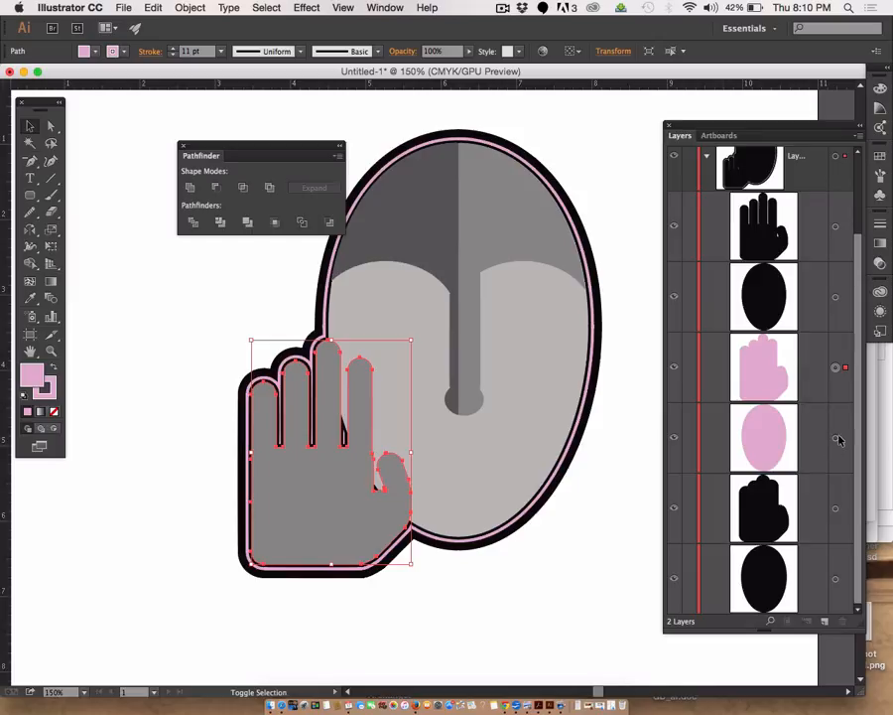
pyautogui.keyDown('shift'); pyautogui.click(837, 439); pyautogui.keyUp('shift')
pyautogui.keyDown('shift'); pyautogui.click(837, 438); pyautogui.keyUp('shift')
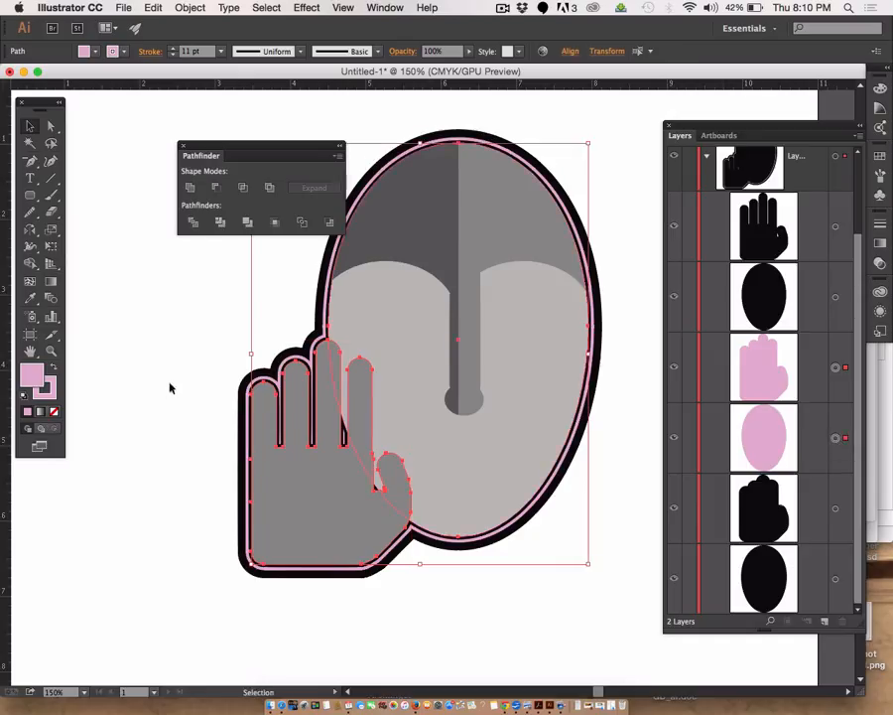
pyautogui.doubleClick(32, 381)
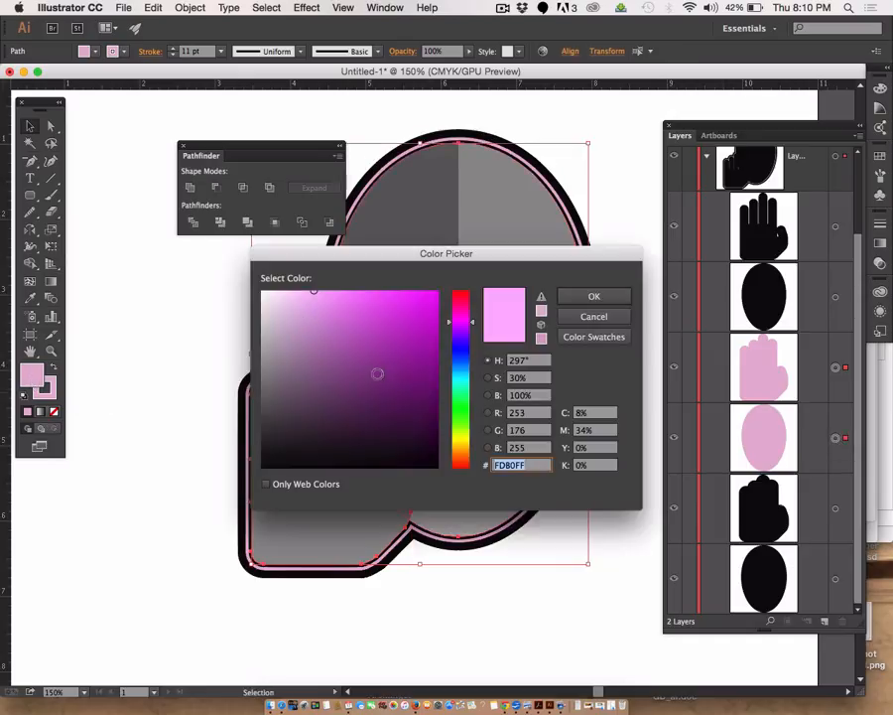
pyautogui.moveTo(460, 365); pyautogui.dragTo(459, 352)
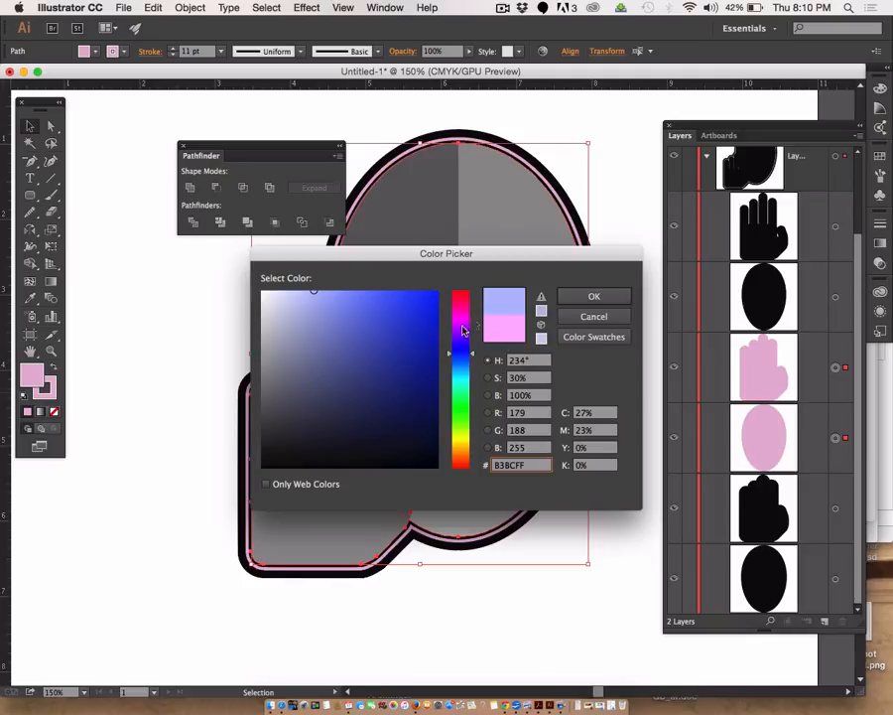
pyautogui.click(397, 313)
pyautogui.click(395, 294)
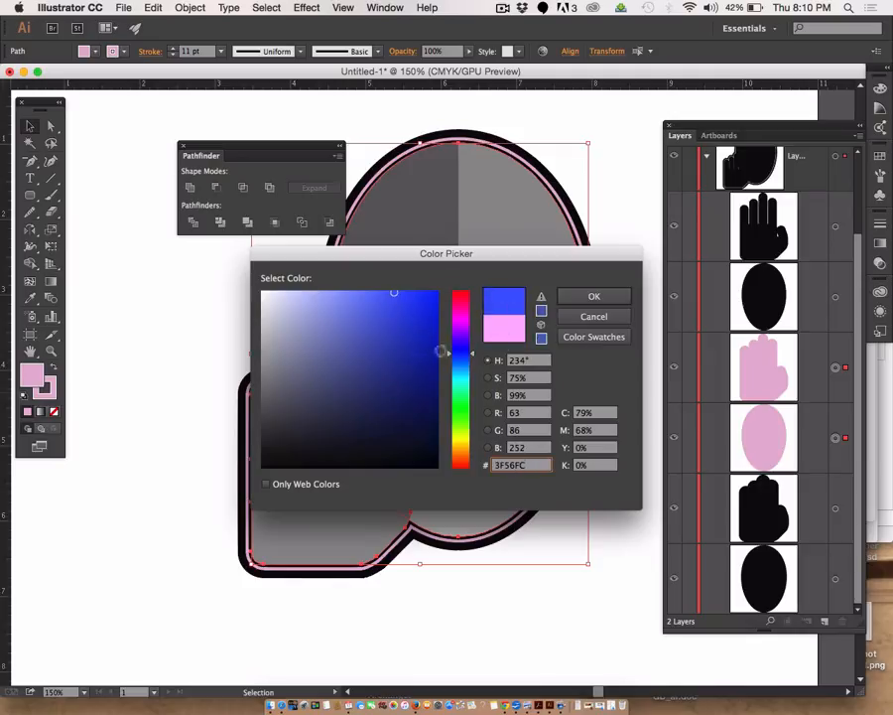
pyautogui.click(463, 301)
pyautogui.moveTo(463, 300); pyautogui.dragTo(464, 297)
pyautogui.moveTo(400, 315); pyautogui.dragTo(410, 285)
pyautogui.click(593, 296)
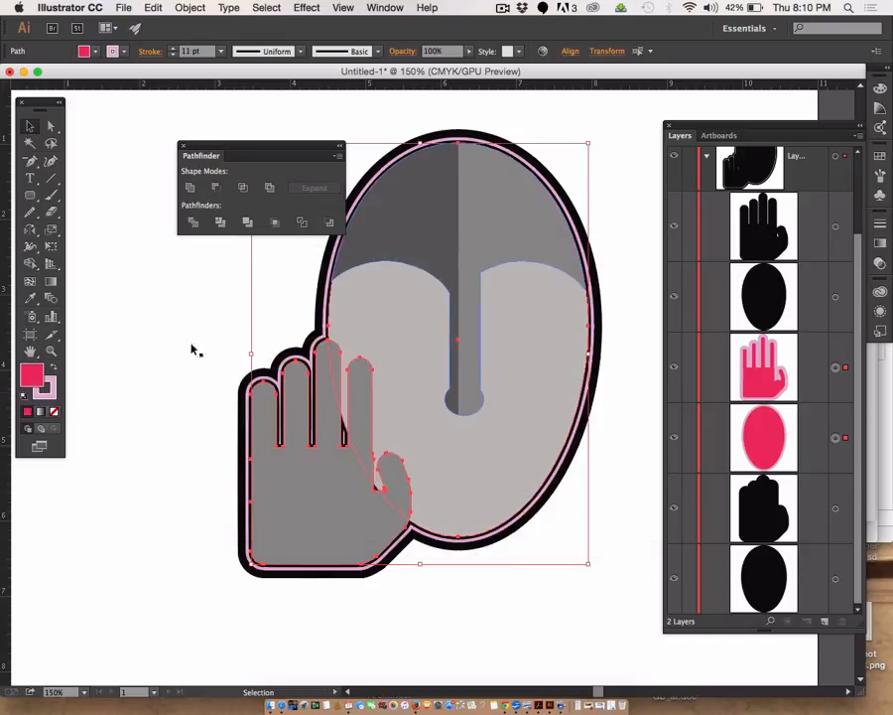
pyautogui.click(135, 462)
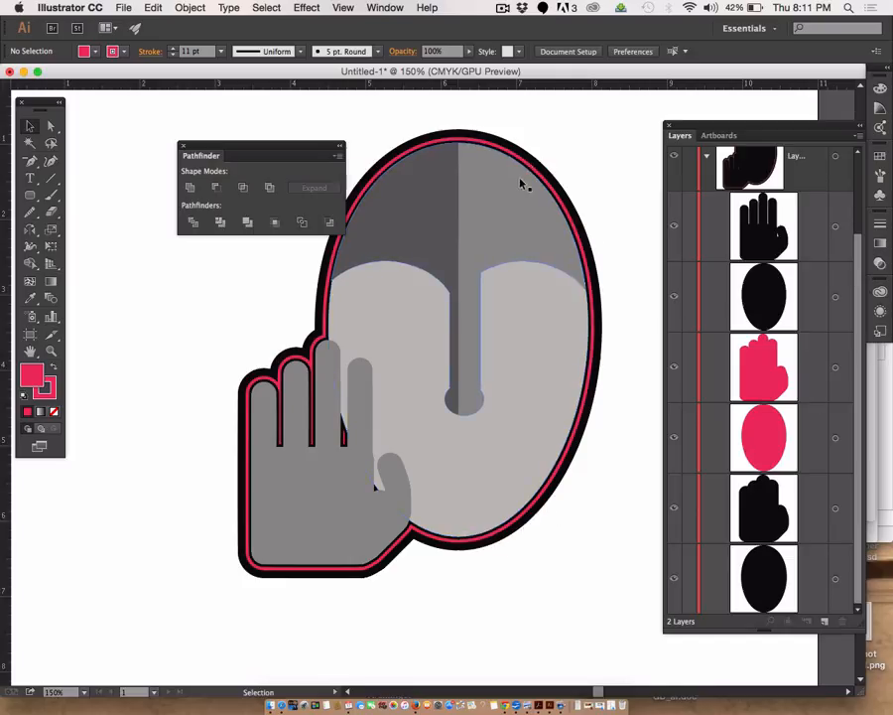
# Step: Reduce the stroke weight of the frontmost black hand and oval copies on Layer 2 to 3 pt, and clear the selection
pyautogui.click(806, 296)
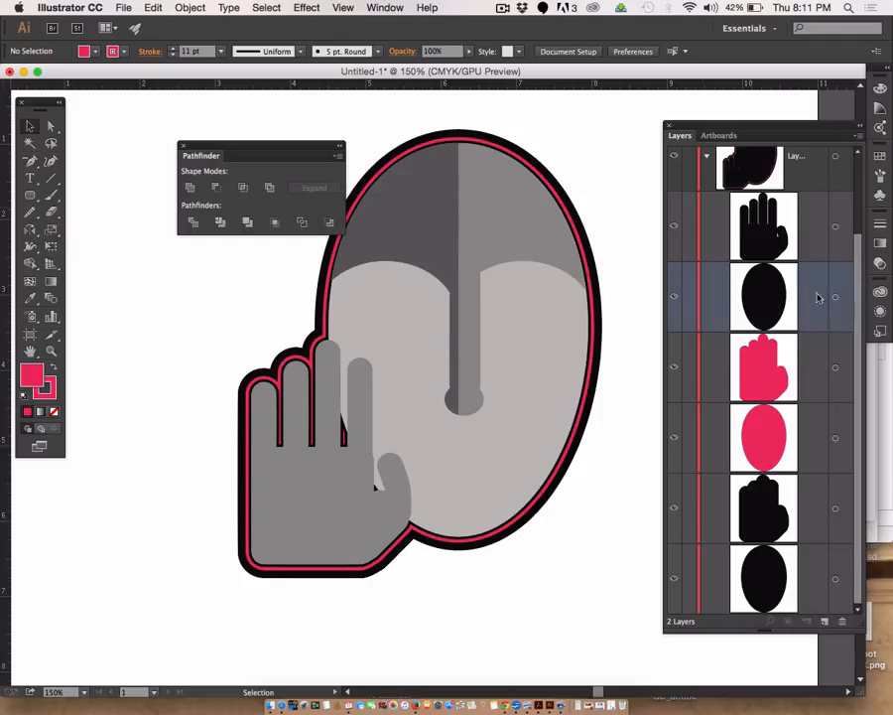
pyautogui.click(835, 297)
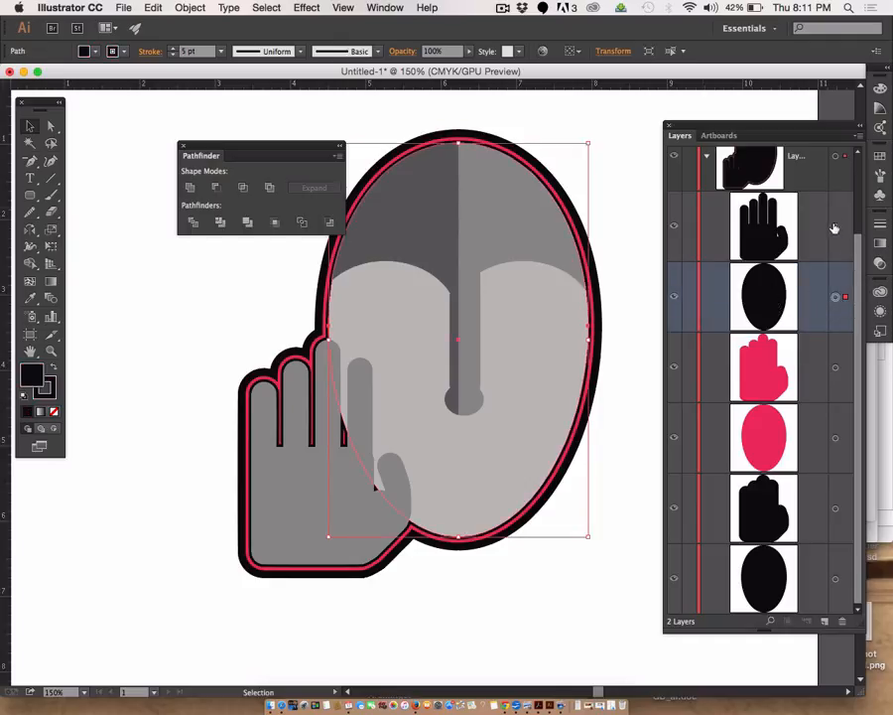
pyautogui.keyDown('shift'); pyautogui.click(835, 227); pyautogui.keyUp('shift')
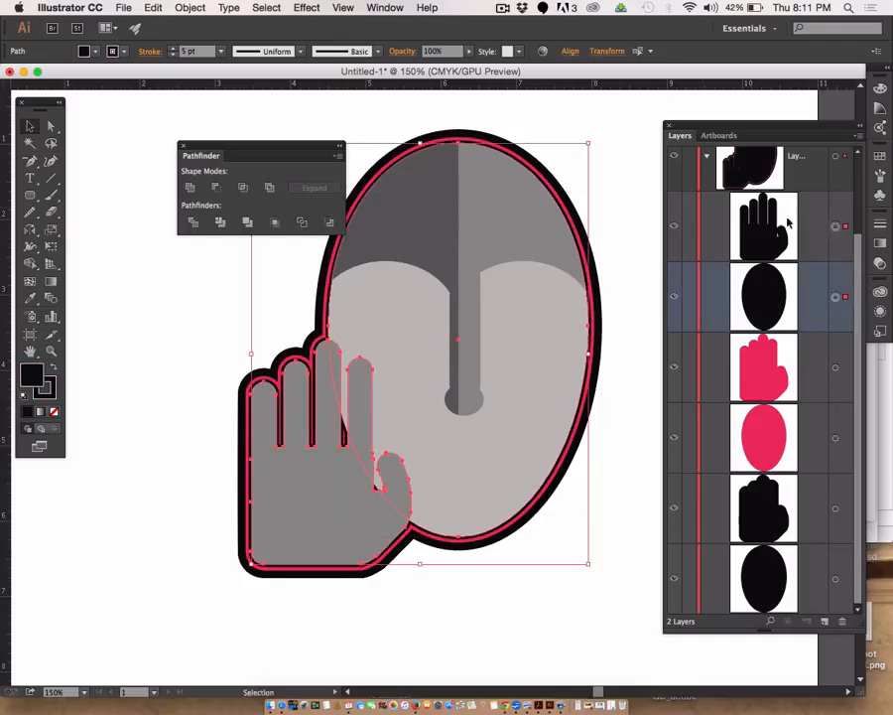
pyautogui.click(172, 54)
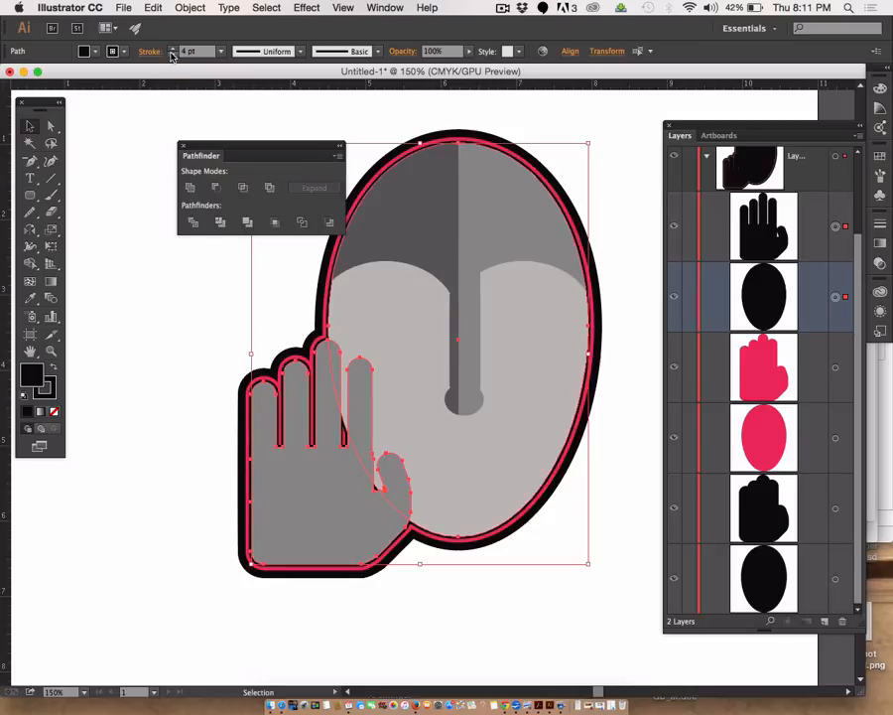
pyautogui.click(132, 181)
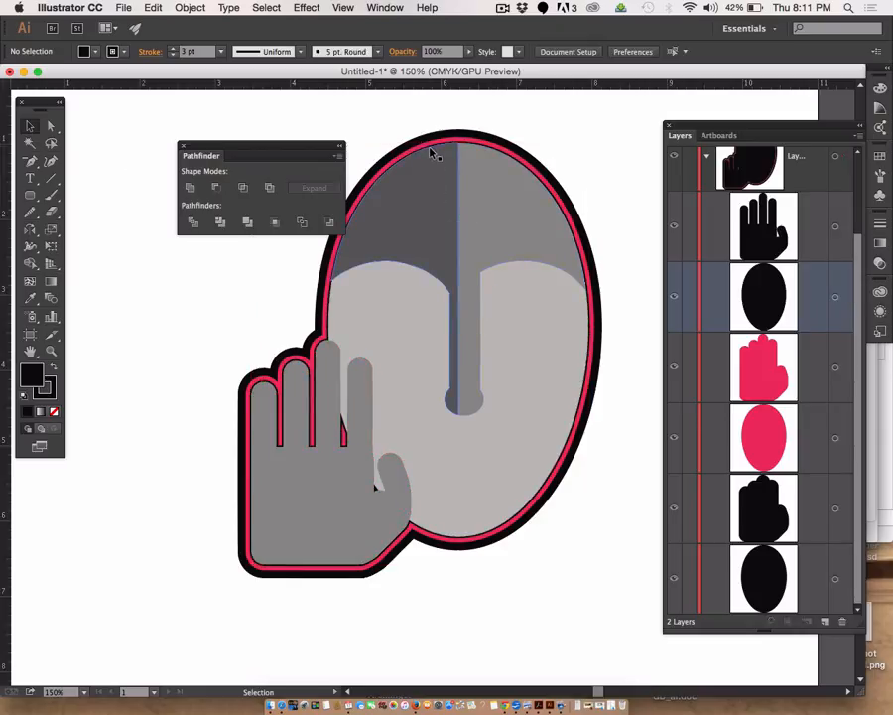
# Step: Examine the stroke settings of the red, rear black, gray and front black hand shapes, and clear the selection
pyautogui.click(836, 368)
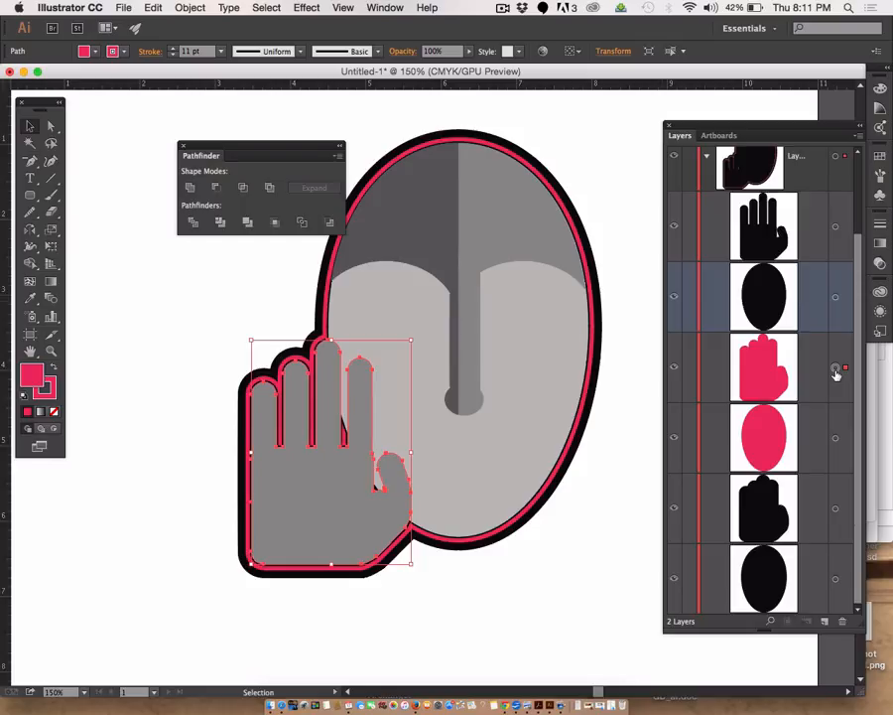
pyautogui.click(836, 510)
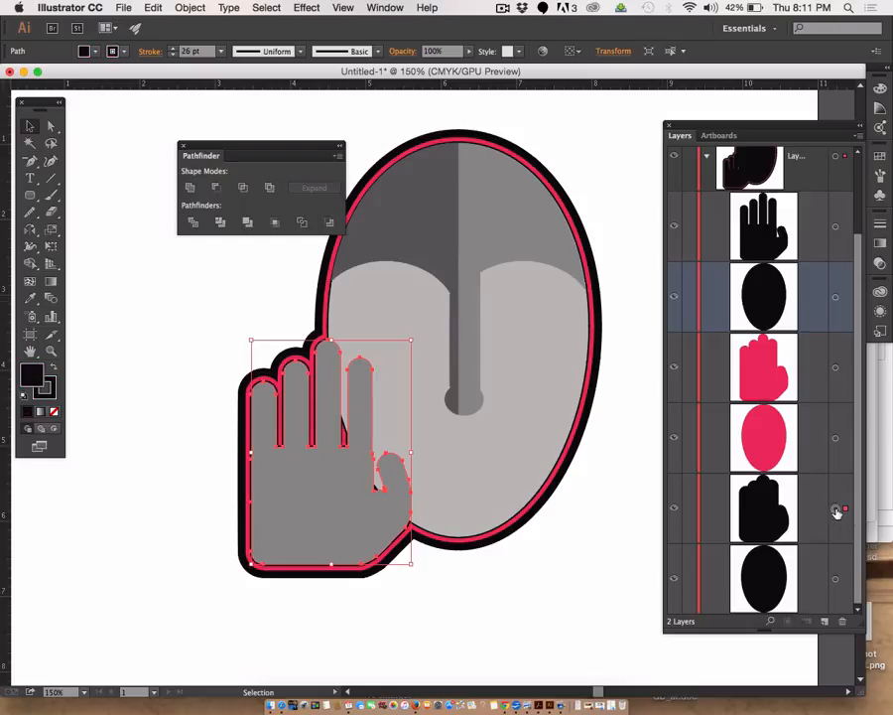
pyautogui.click(483, 591)
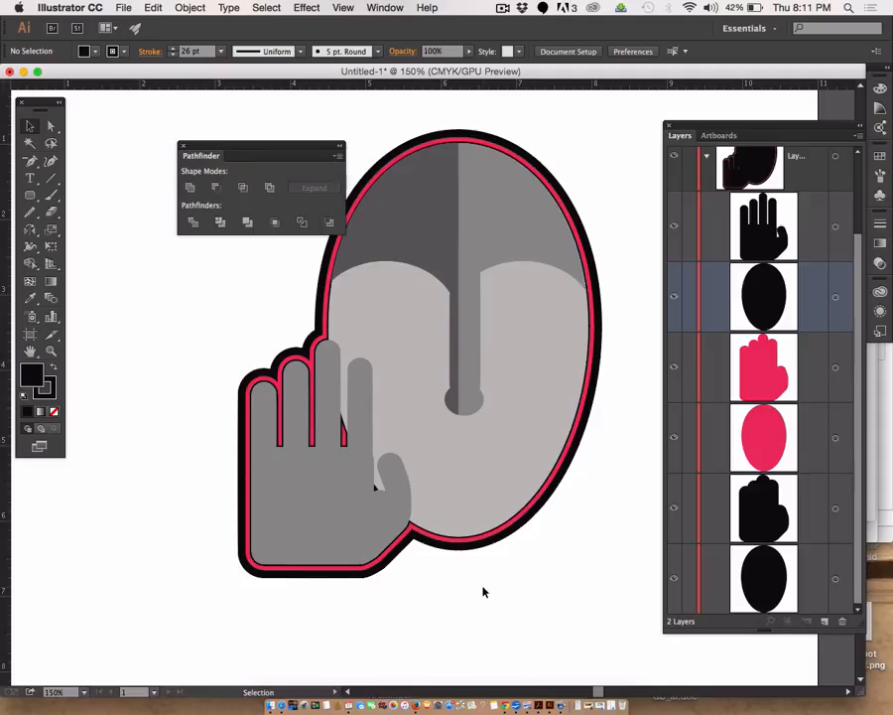
pyautogui.click(308, 507)
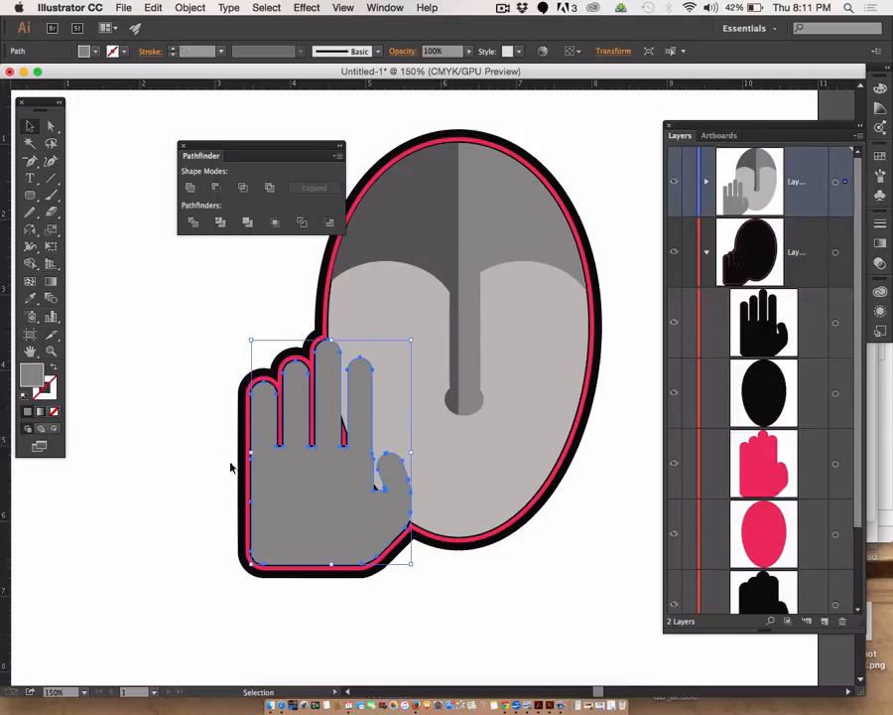
pyautogui.click(771, 333)
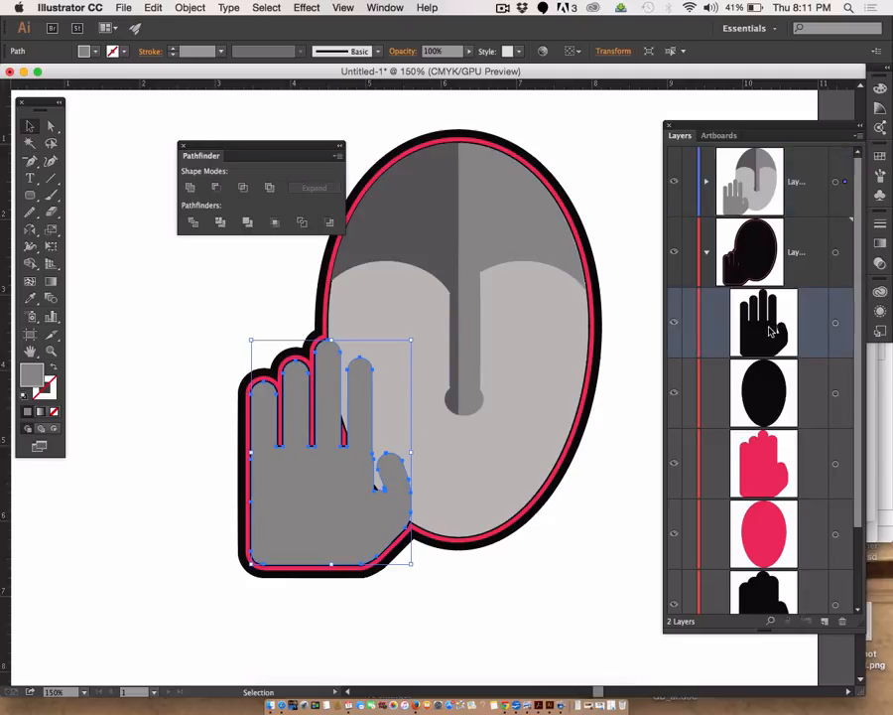
pyautogui.click(839, 326)
pyautogui.click(131, 442)
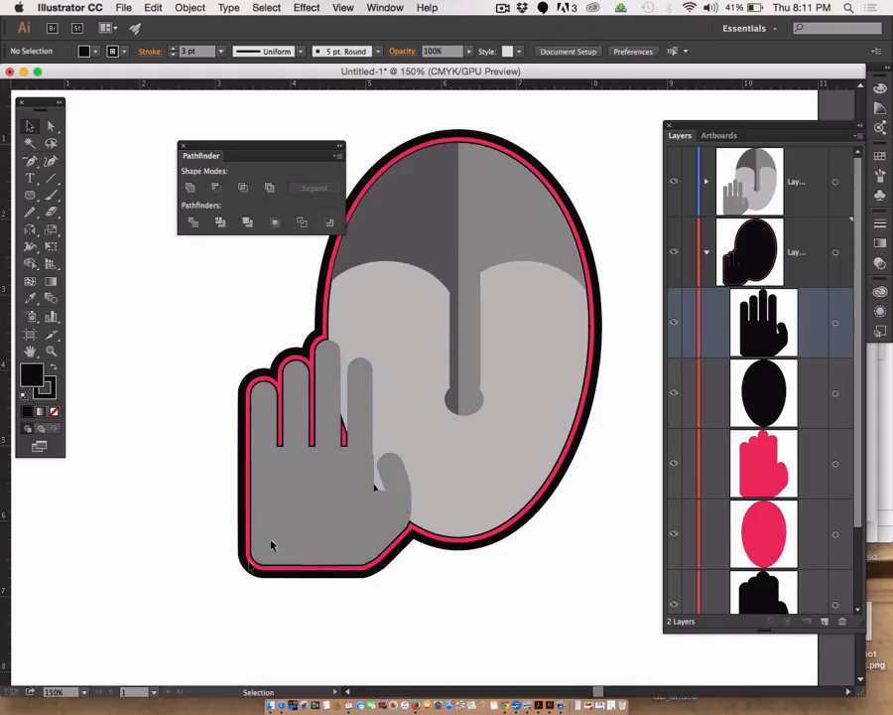
# Step: Give the gray hand in the top layer a near-black stroke (020202)
pyautogui.click(293, 522)
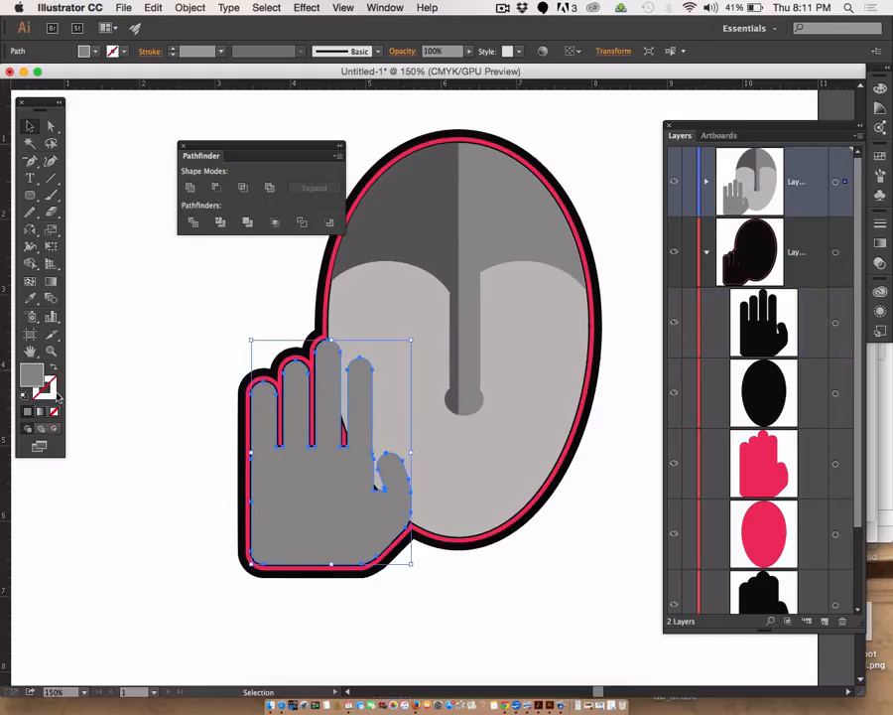
pyautogui.click(48, 389)
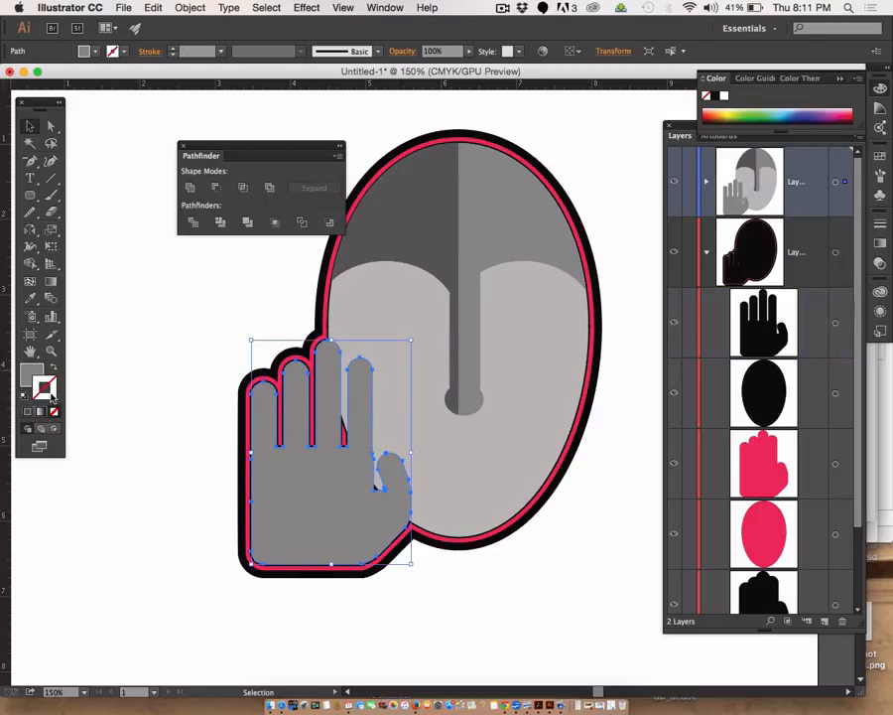
pyautogui.doubleClick(50, 392)
pyautogui.click(288, 380)
pyautogui.moveTo(283, 429); pyautogui.dragTo(256, 470)
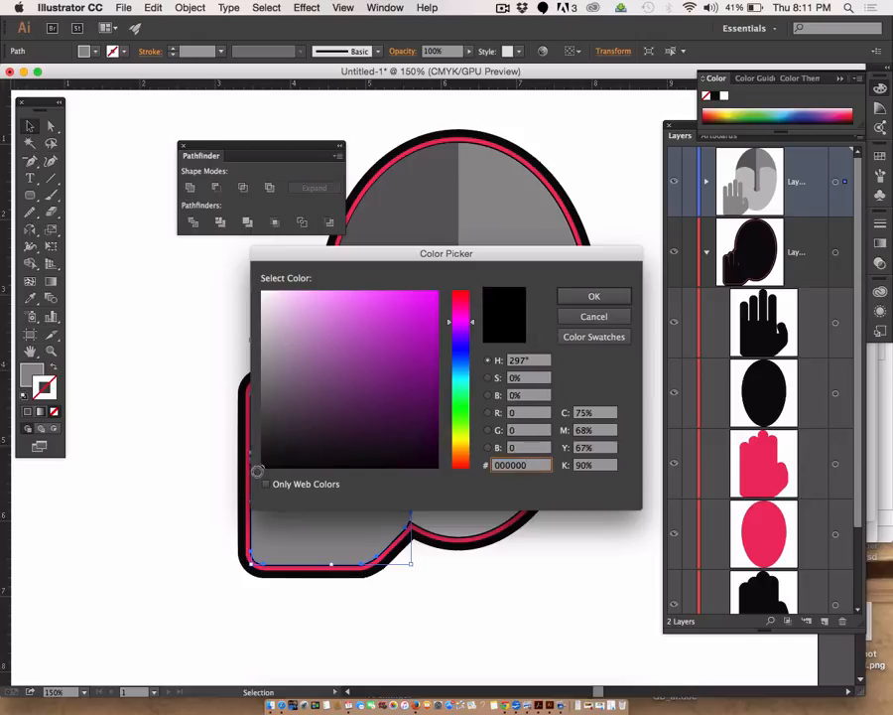
pyautogui.click(593, 296)
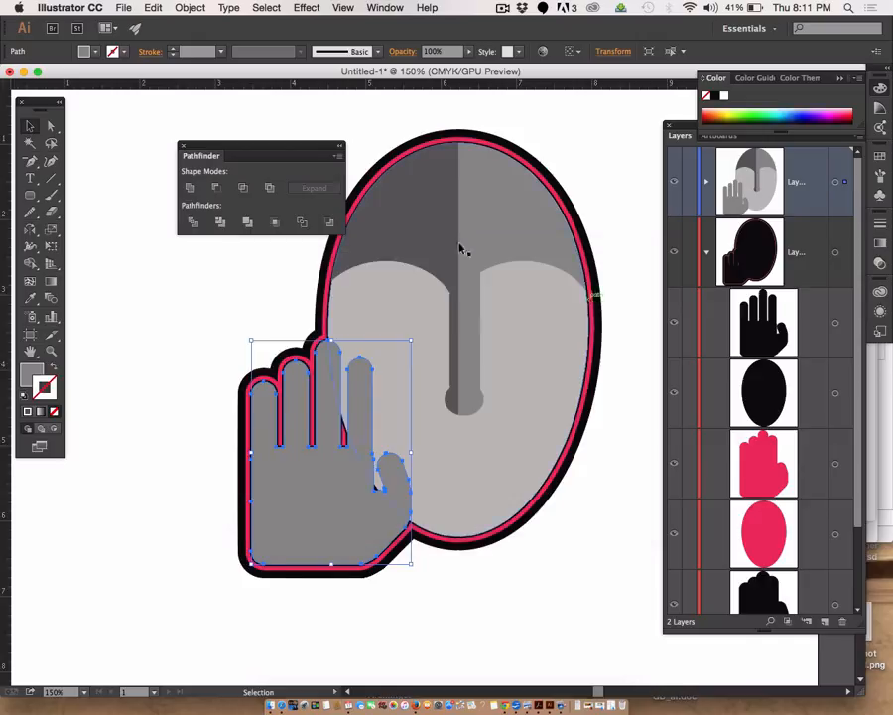
pyautogui.doubleClick(45, 387)
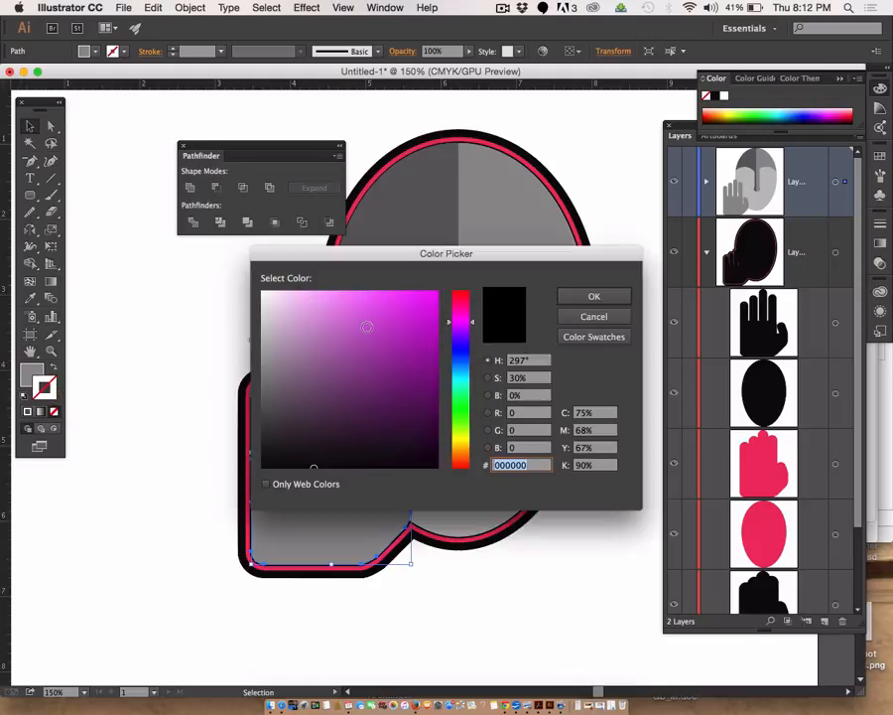
pyautogui.moveTo(318, 431)
pyautogui.mouseDown()
pyautogui.moveTo(288, 441)
pyautogui.moveTo(262, 466)
pyautogui.mouseUp()
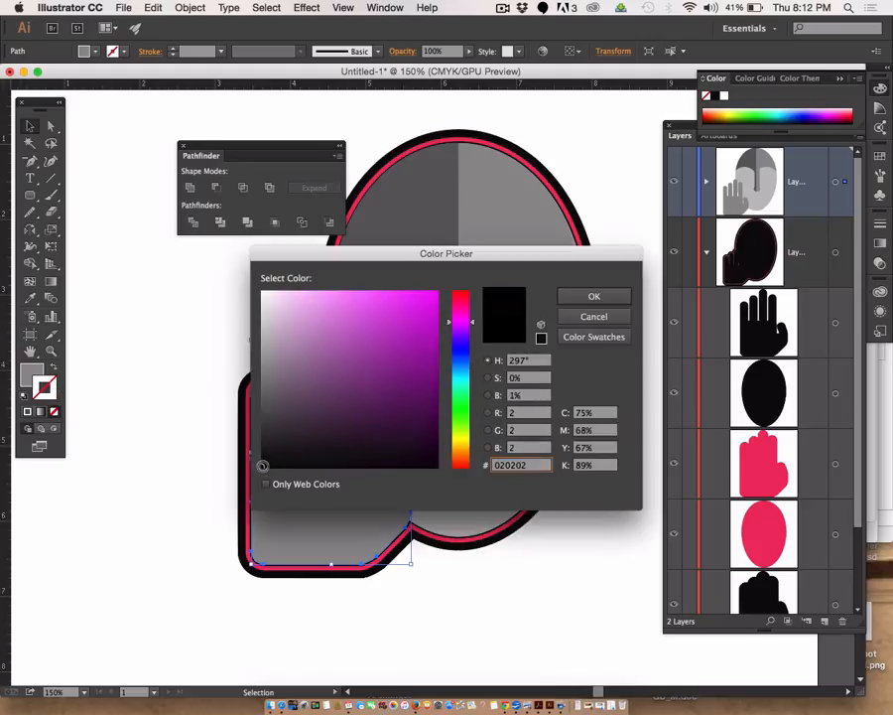
pyautogui.click(593, 296)
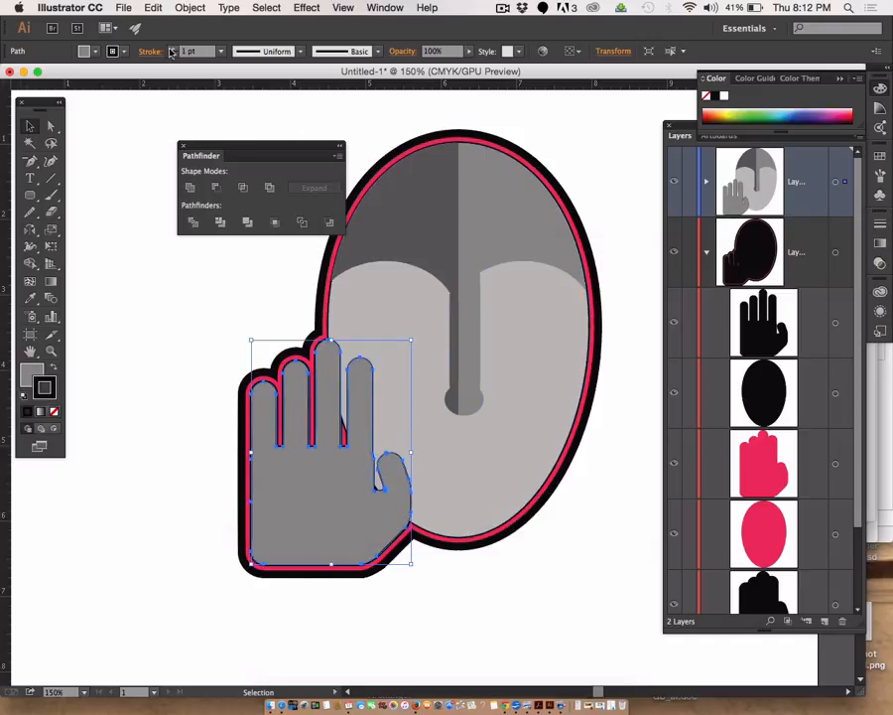
# Step: Try stroke weights of 3, 2 and 1 pt on the gray hand, settle on 2 pt, and deselect it
pyautogui.click(171, 47)
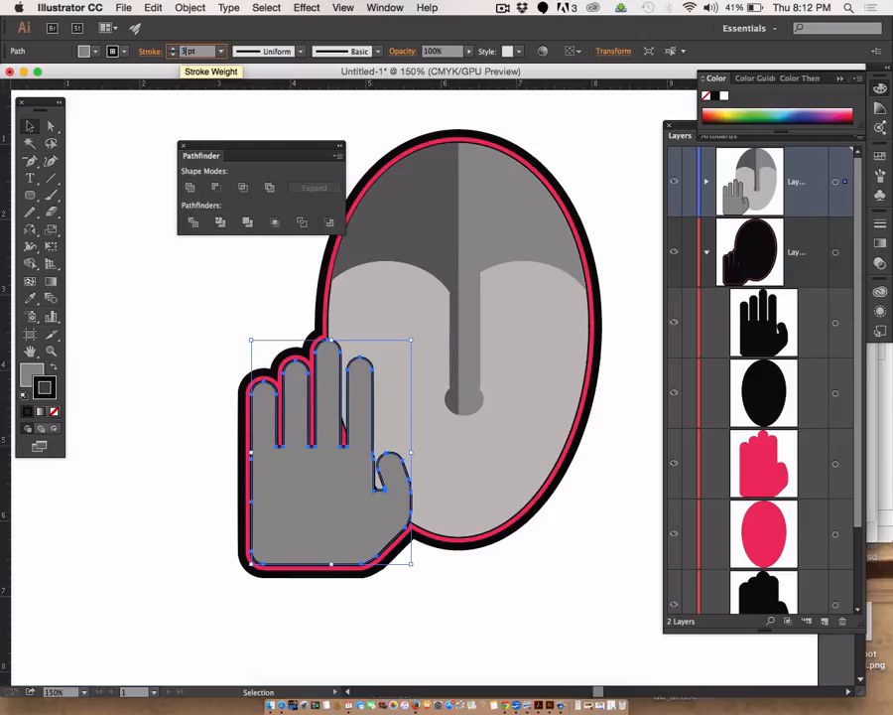
pyautogui.click(154, 311)
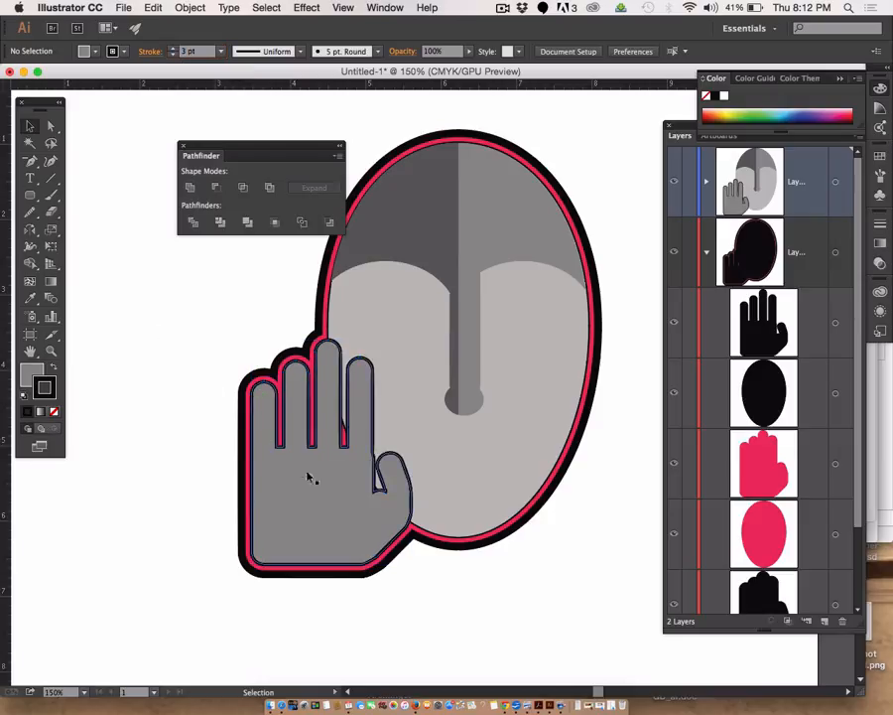
pyautogui.click(311, 520)
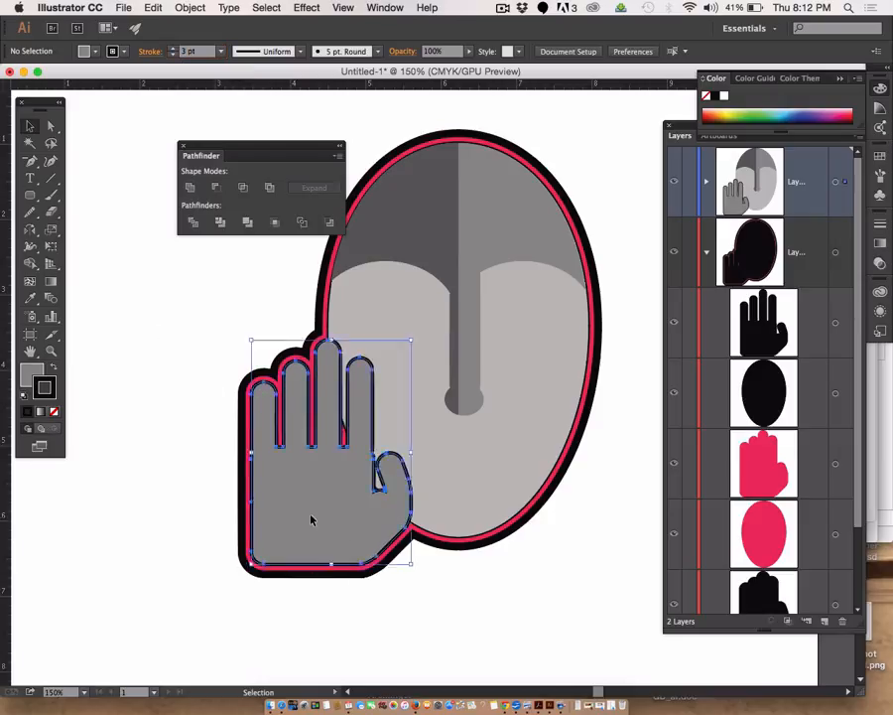
pyautogui.click(172, 56)
pyautogui.click(158, 249)
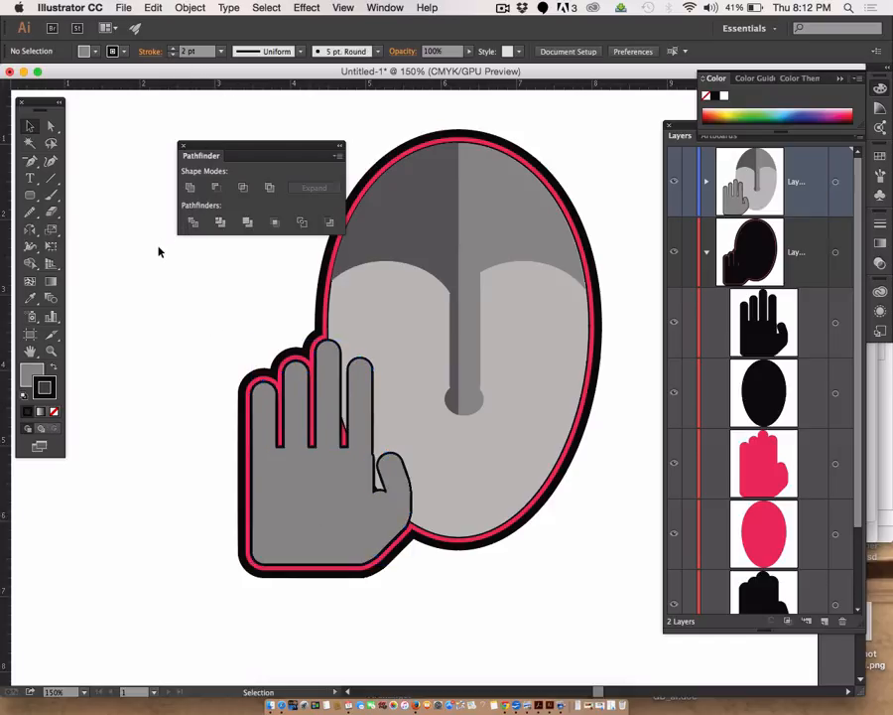
pyautogui.click(350, 536)
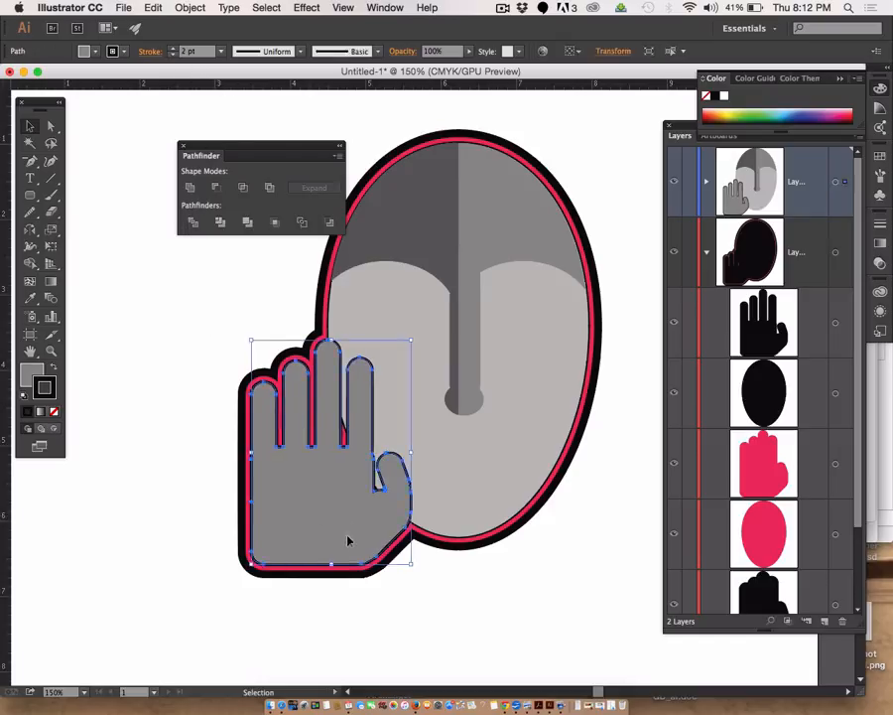
pyautogui.click(174, 56)
pyautogui.click(172, 393)
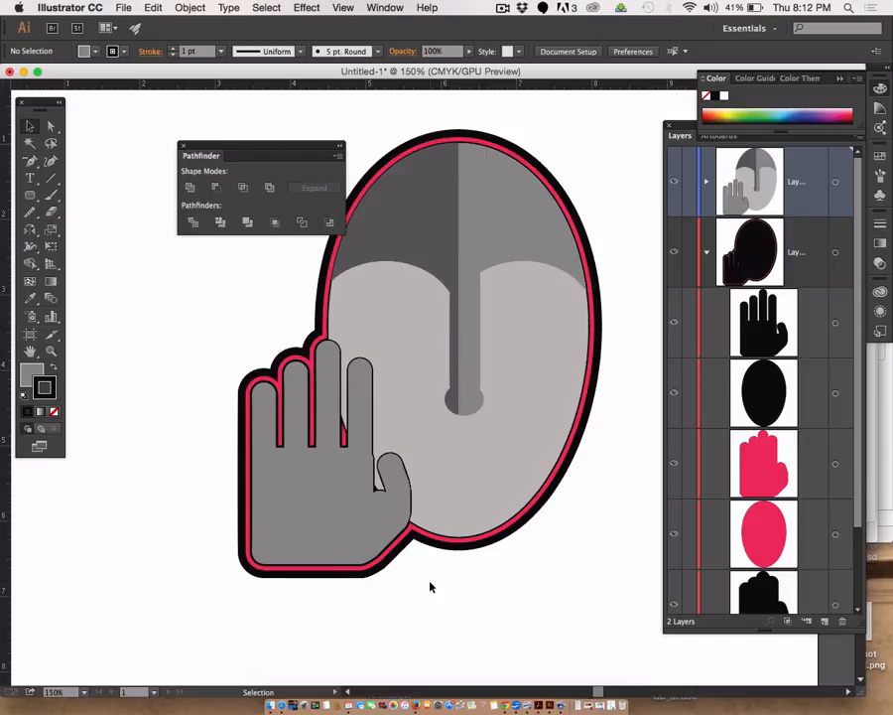
pyautogui.click(334, 536)
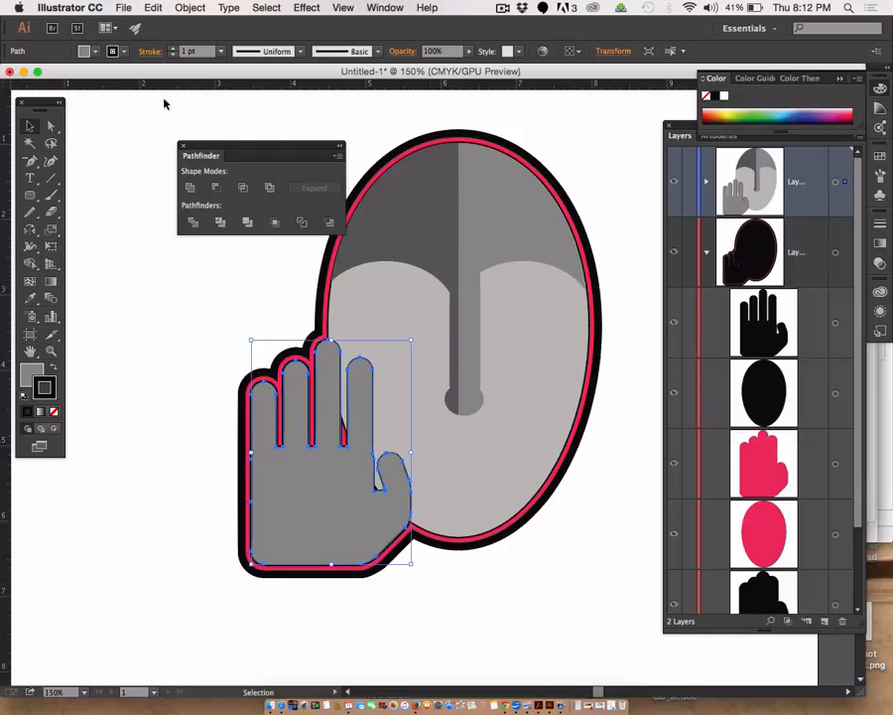
pyautogui.click(120, 232)
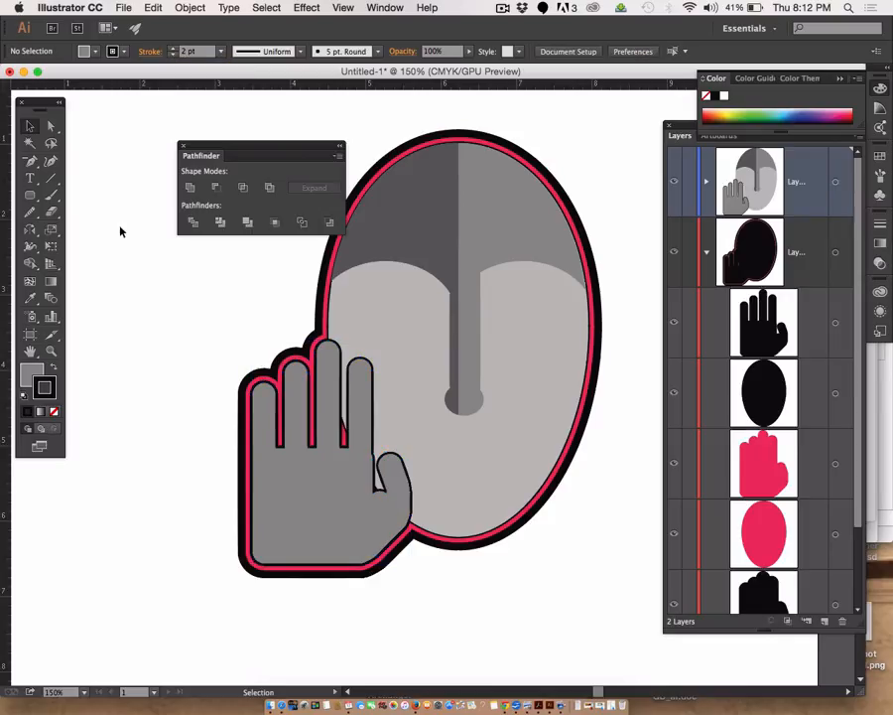
pyautogui.press('z')
pyautogui.moveTo(295, 332); pyautogui.dragTo(334, 6)
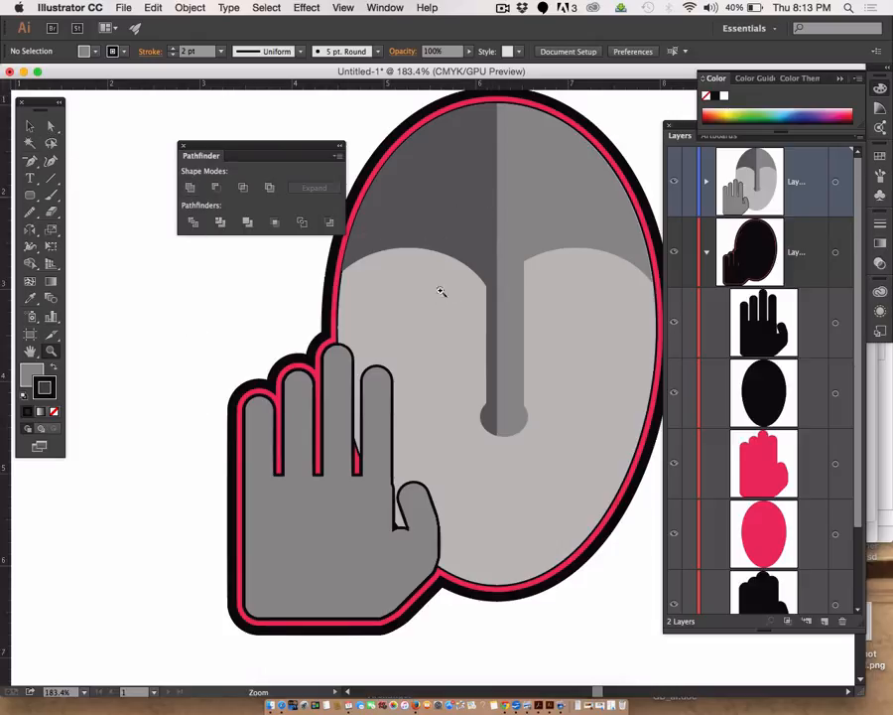
pyautogui.click(503, 9)
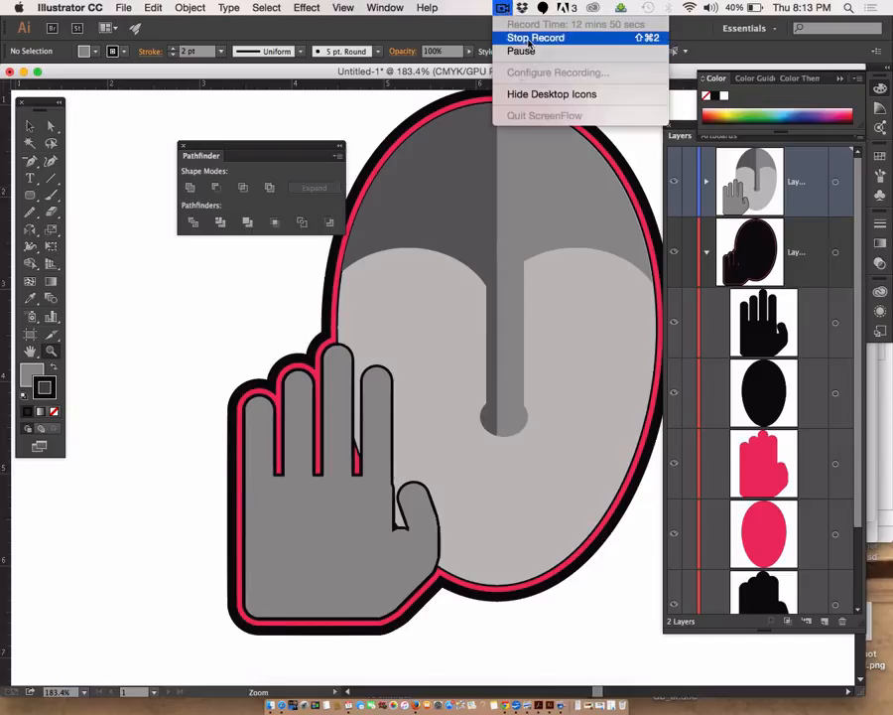